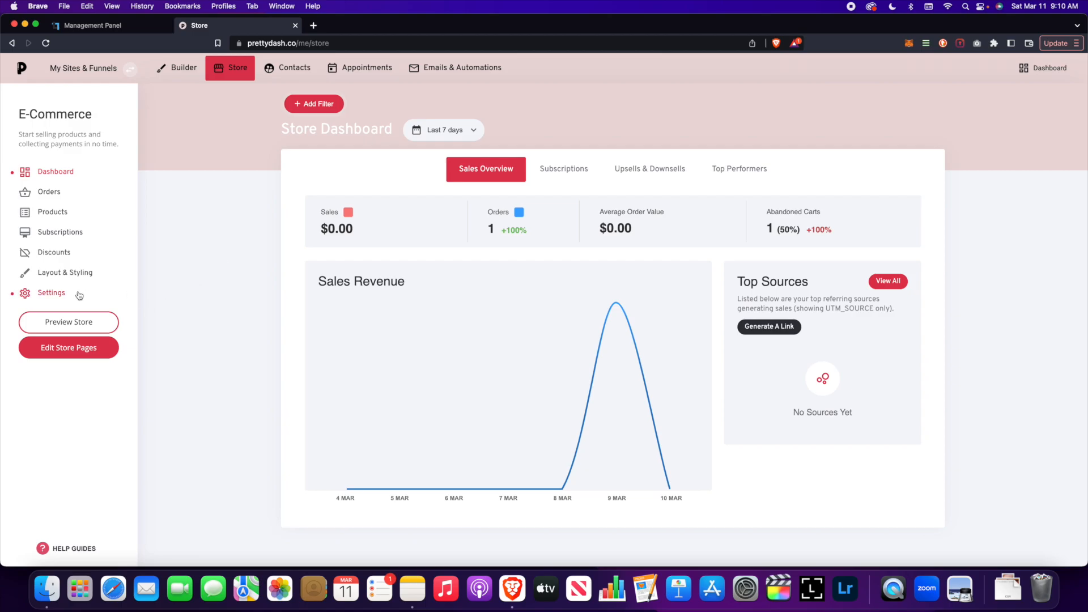
Open the store settings and review the order notification email and store details fields.
click(52, 293)
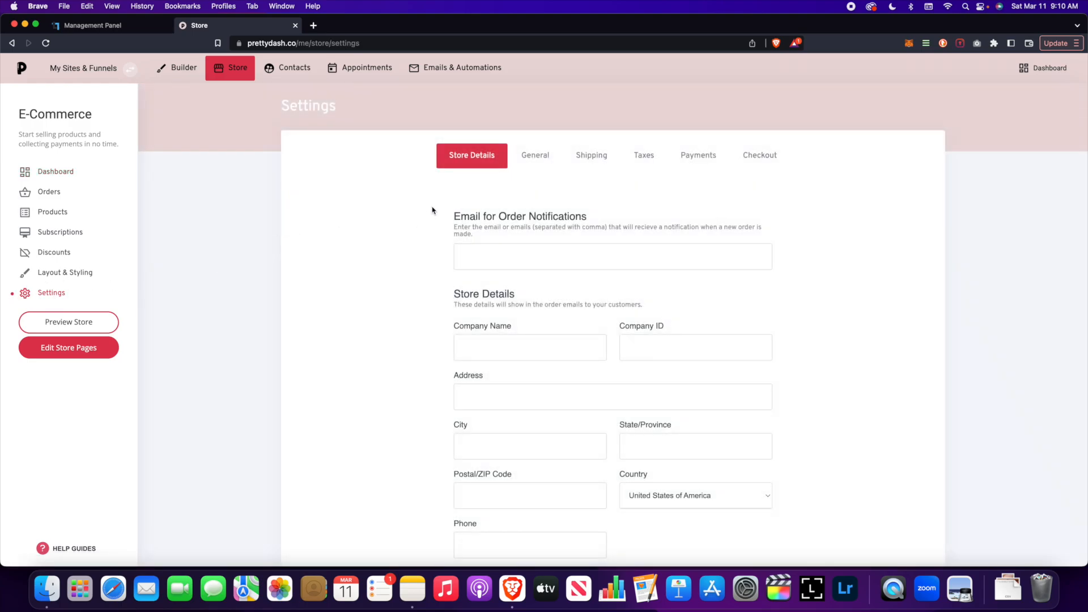
scroll(436, 209, down, 1)
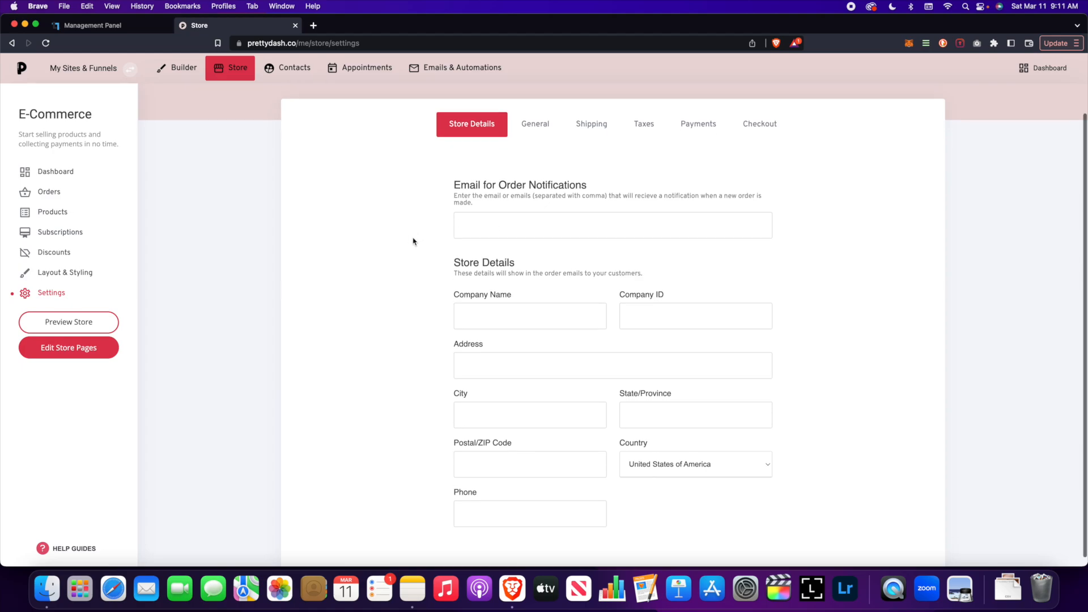
scroll(409, 235, down, 1)
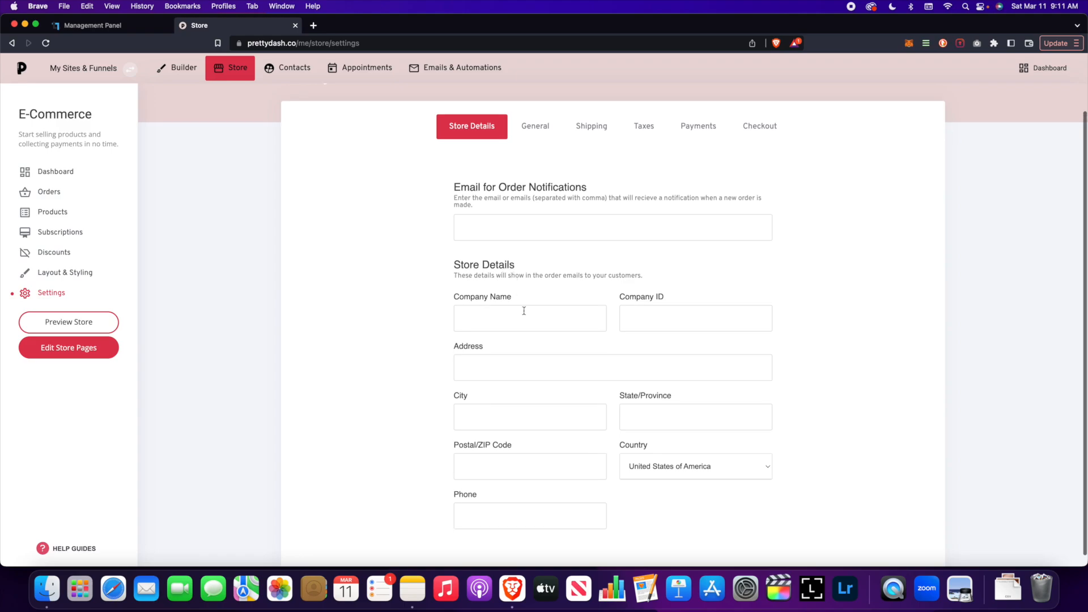
scroll(607, 385, up, 1)
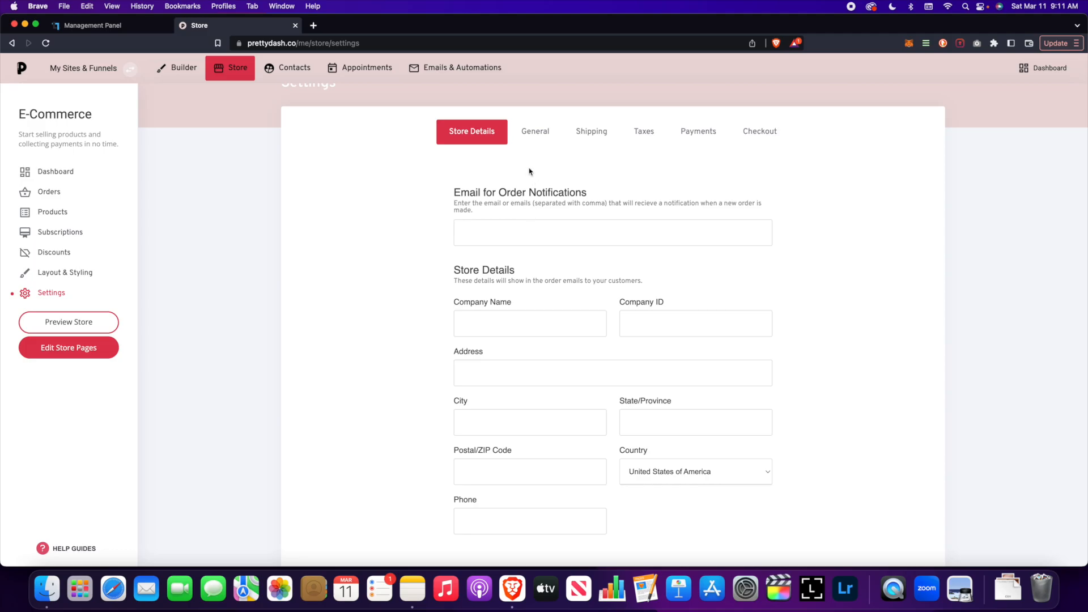
scroll(531, 173, down, 1)
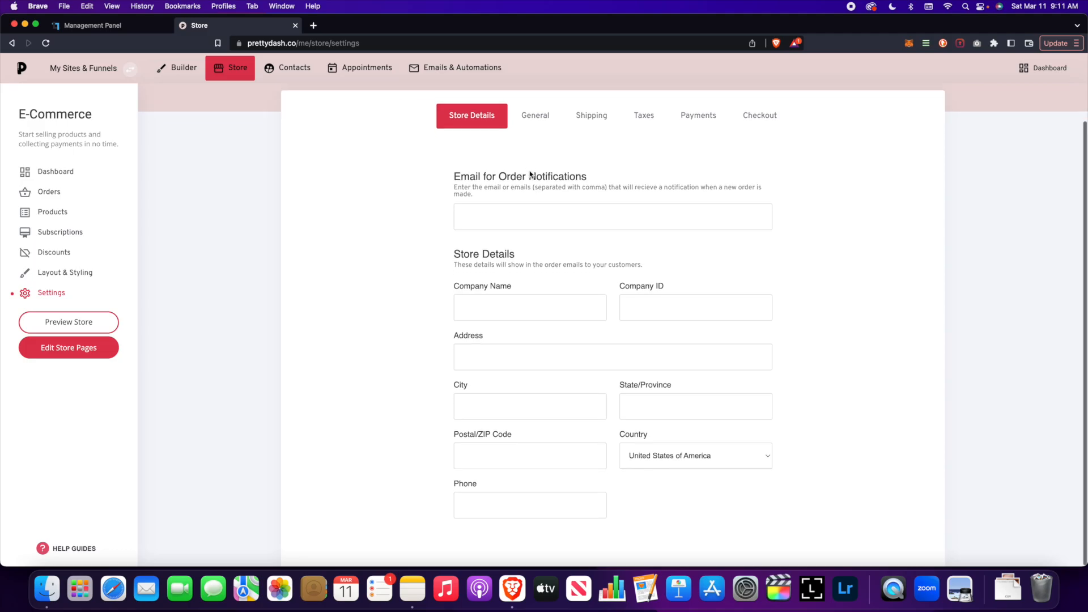
Examine the available currencies, currency symbol positions and weight units in the store's general settings.
click(537, 120)
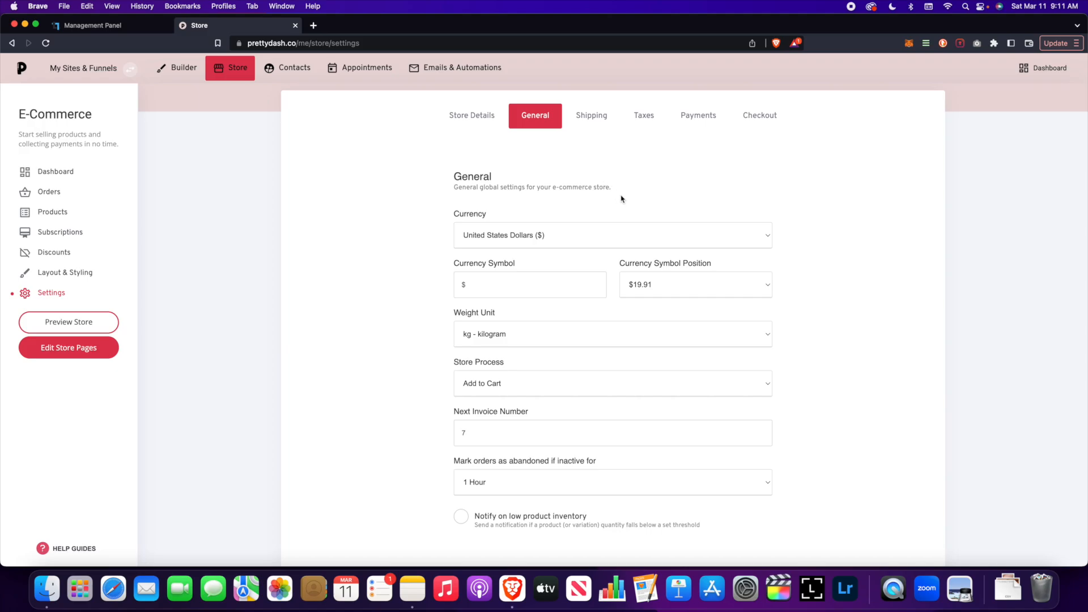
click(640, 226)
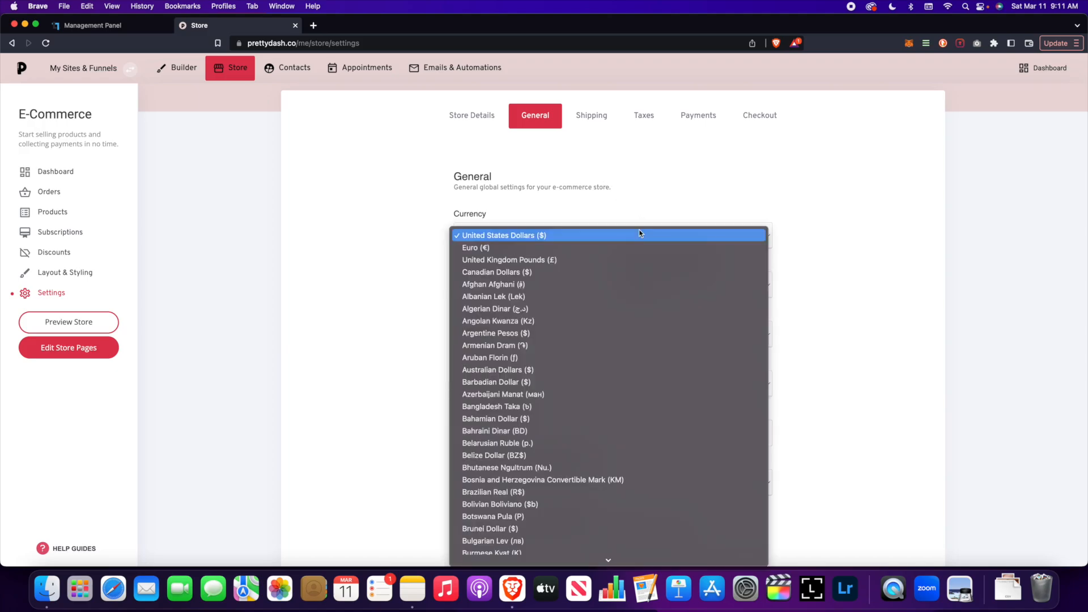
click(678, 192)
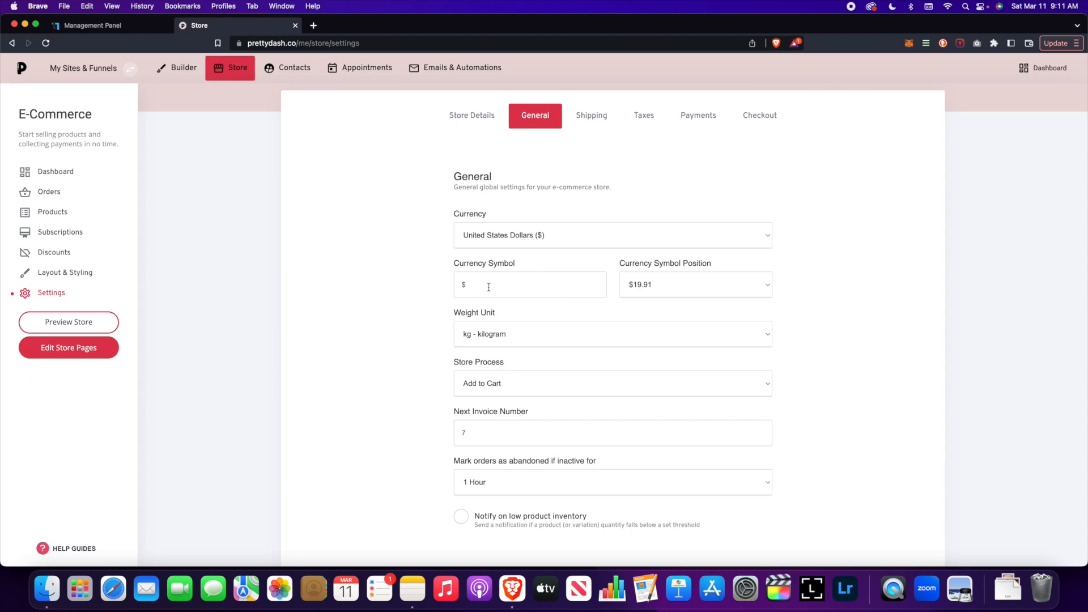
click(662, 288)
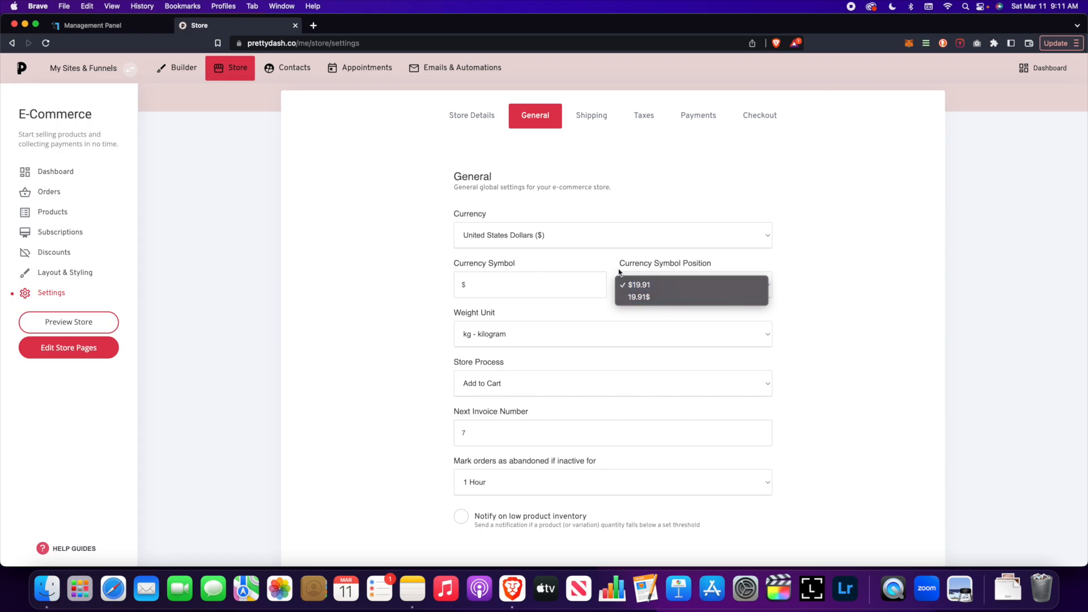
click(376, 289)
click(586, 337)
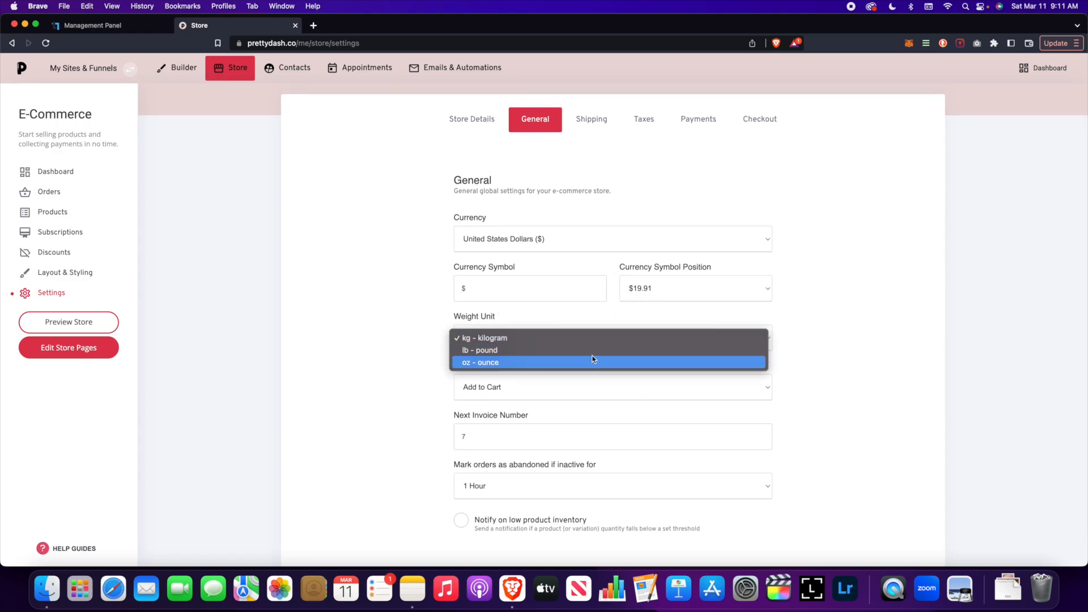
click(421, 310)
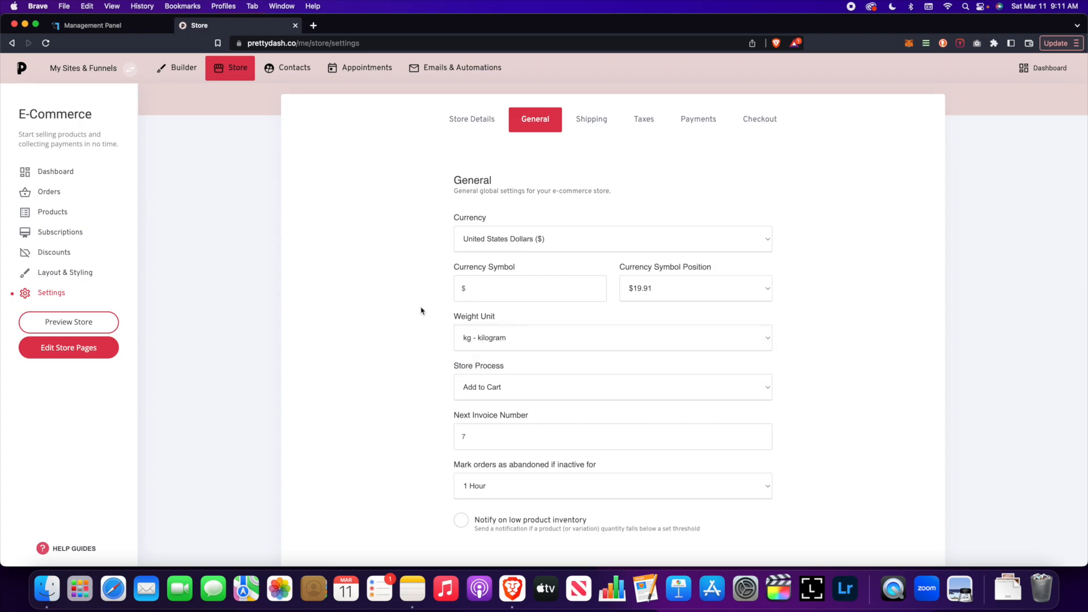
Examine the store process choices, the abandoned-order time options and the low-inventory notification in the general settings.
scroll(430, 306, down, 1)
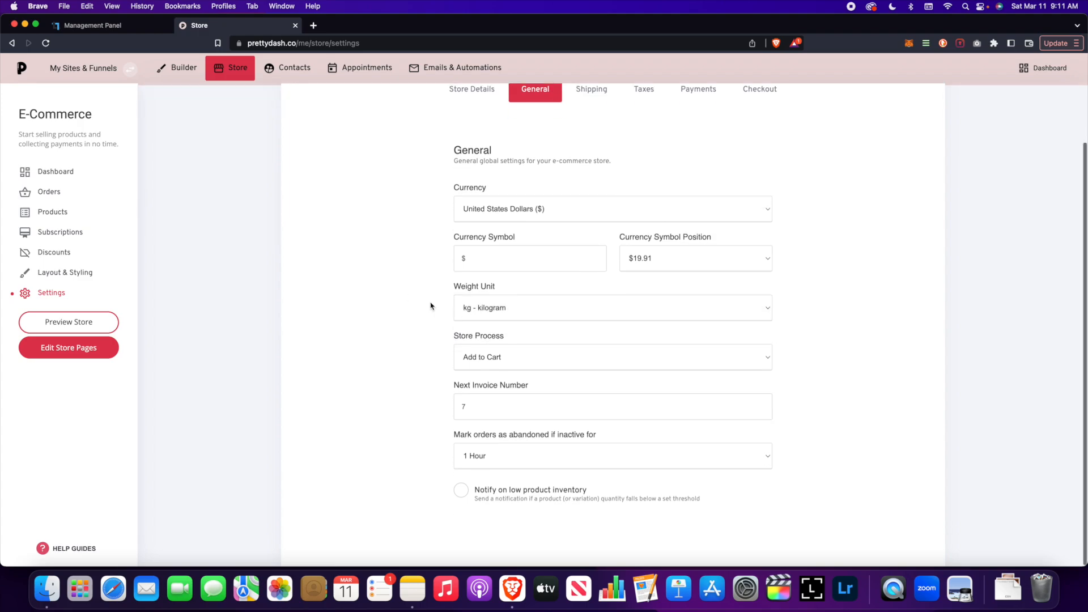
click(513, 357)
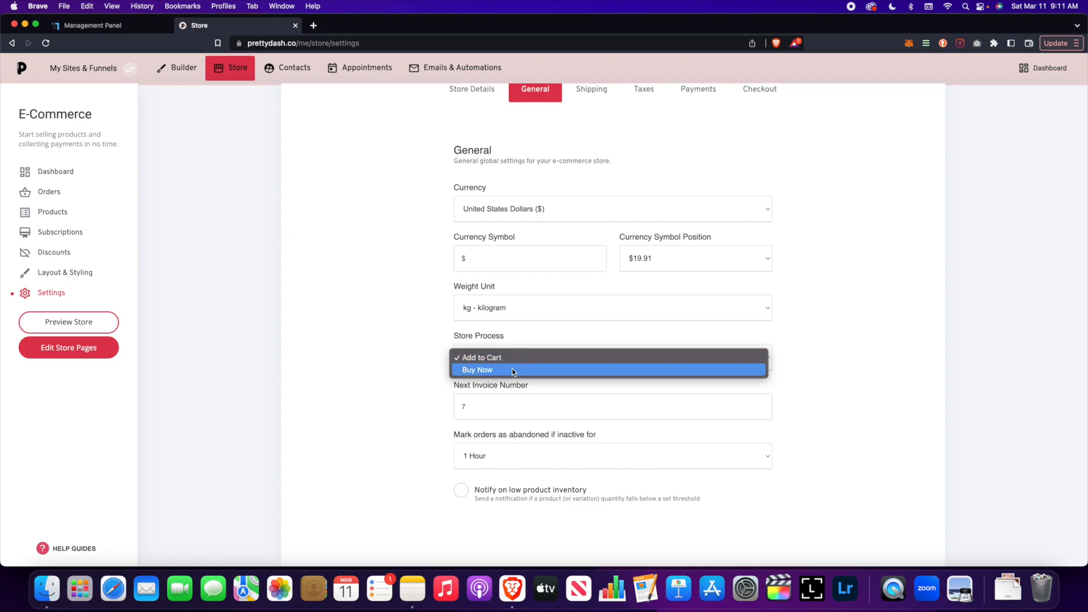
click(405, 312)
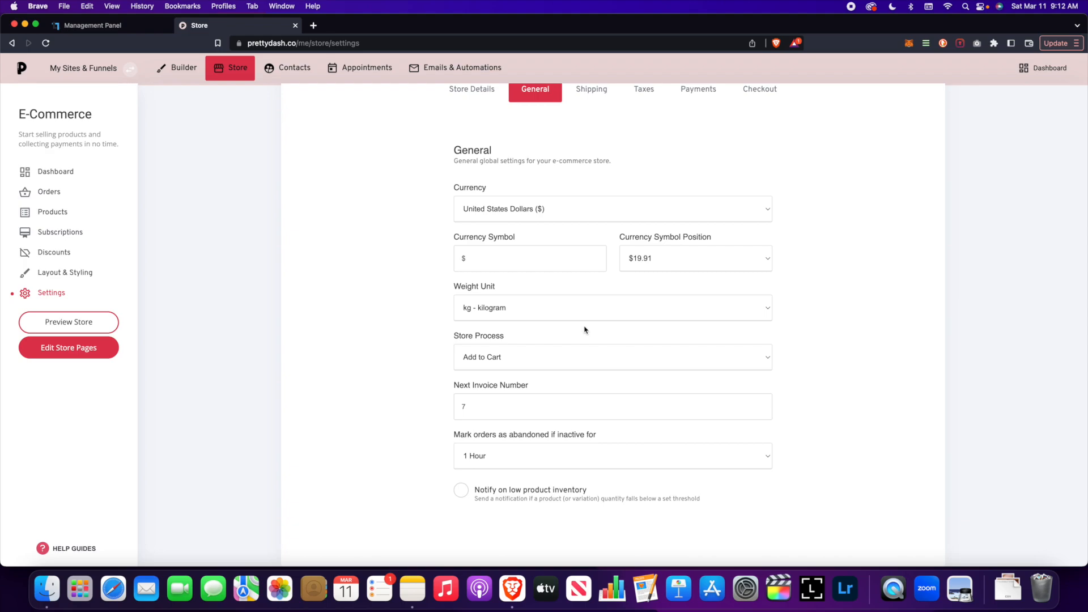
scroll(619, 375, up, 3)
scroll(619, 441, down, 3)
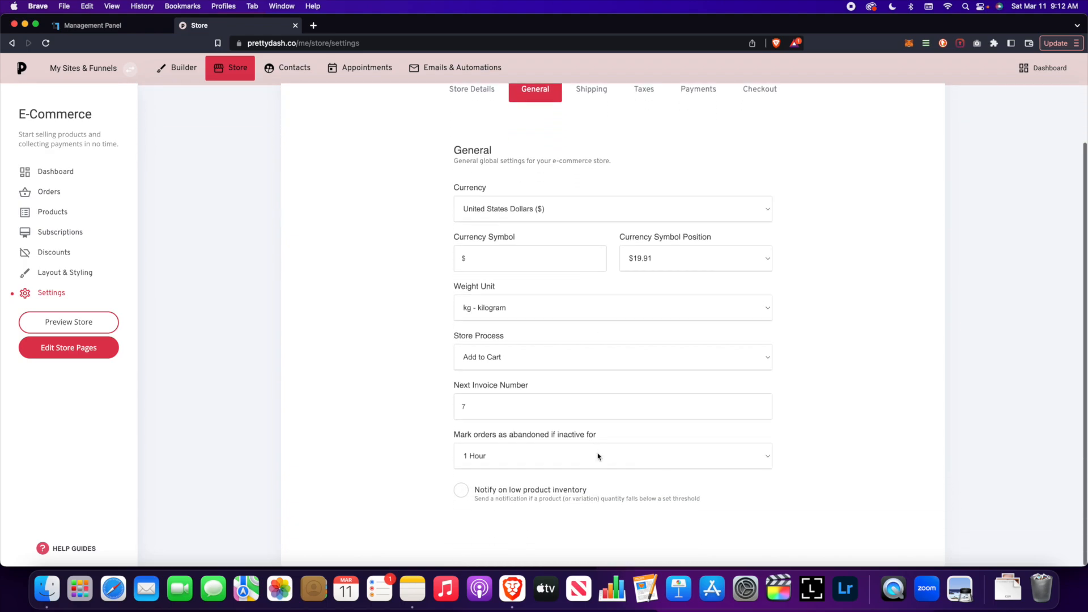
click(599, 456)
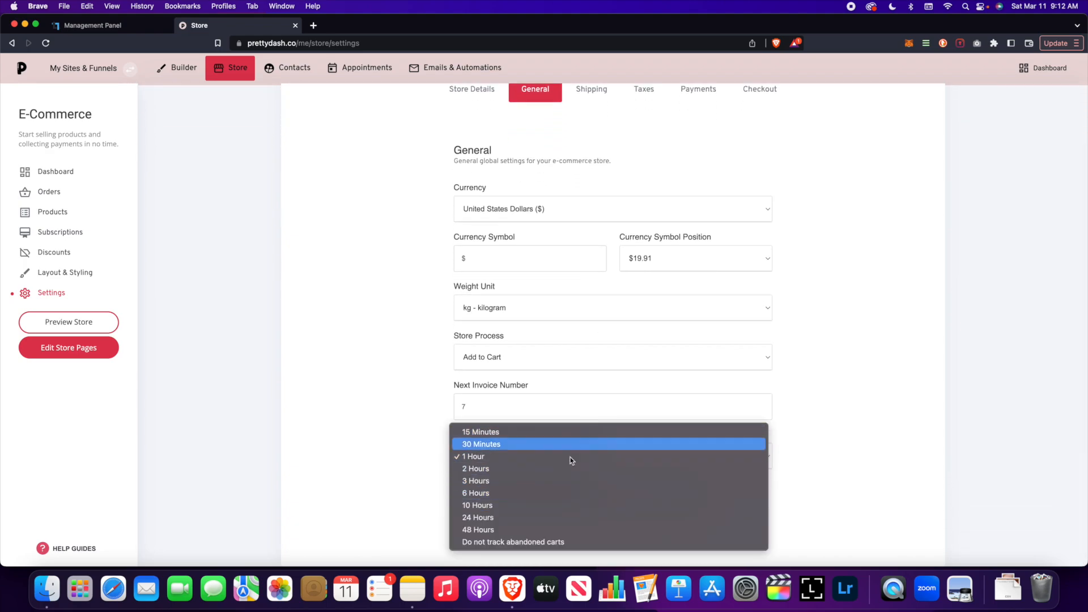
click(387, 427)
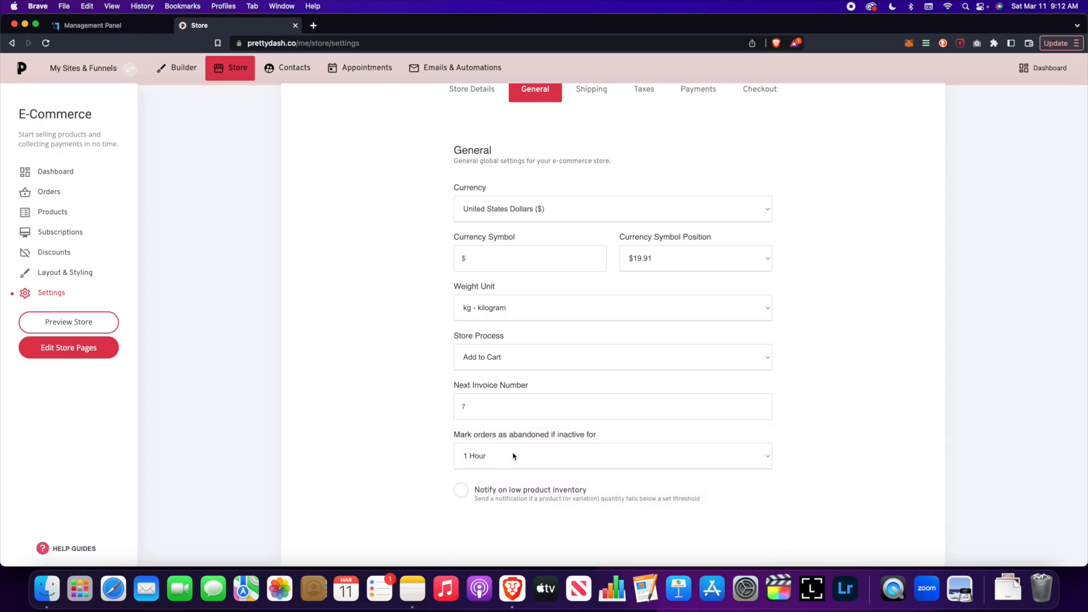
click(519, 455)
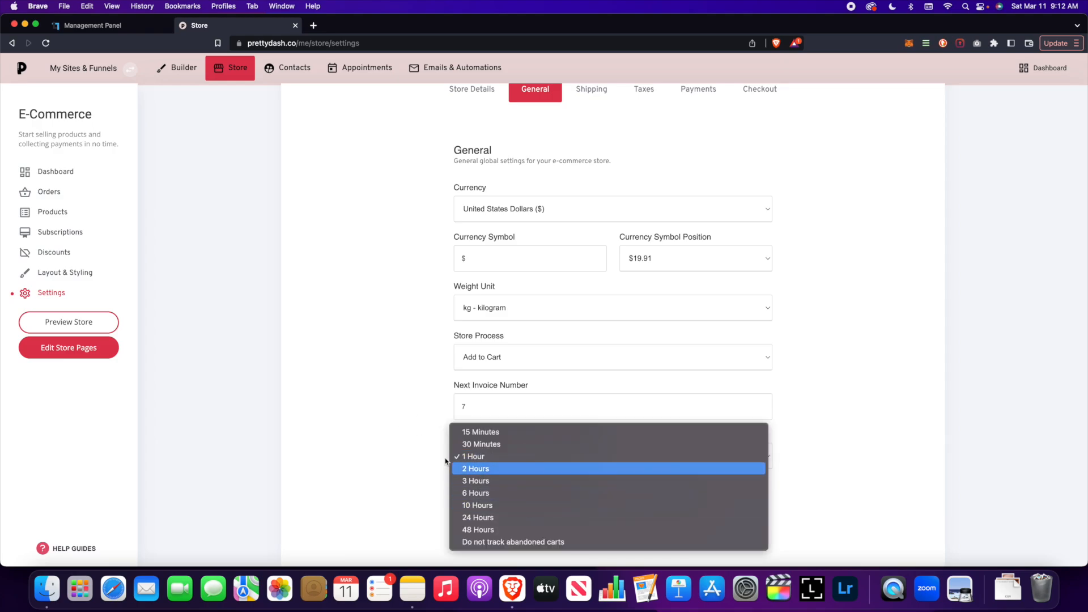
click(424, 451)
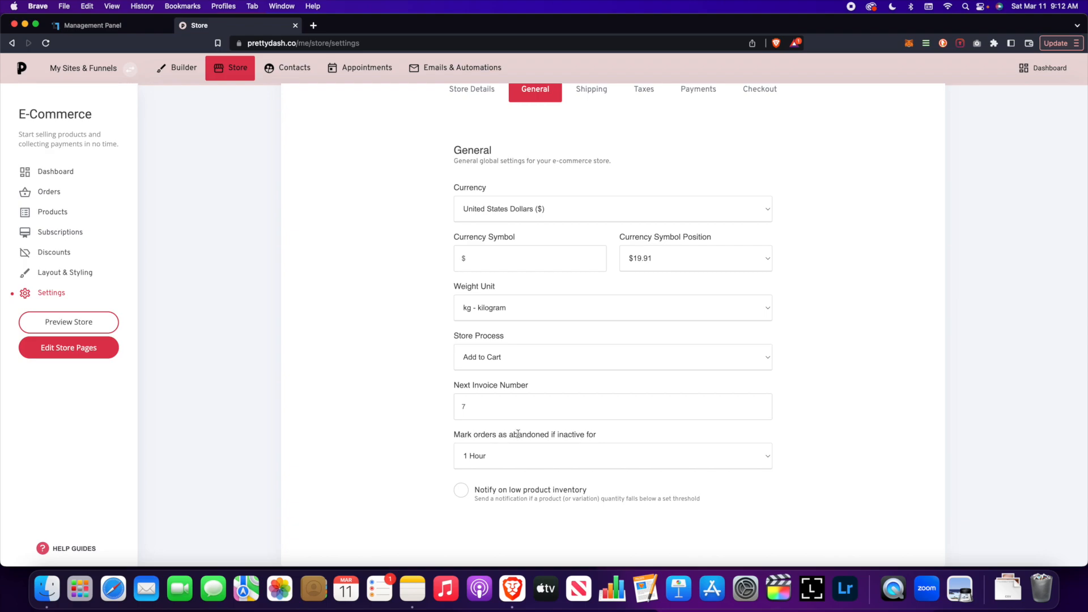
click(489, 500)
scroll(400, 423, up, 2)
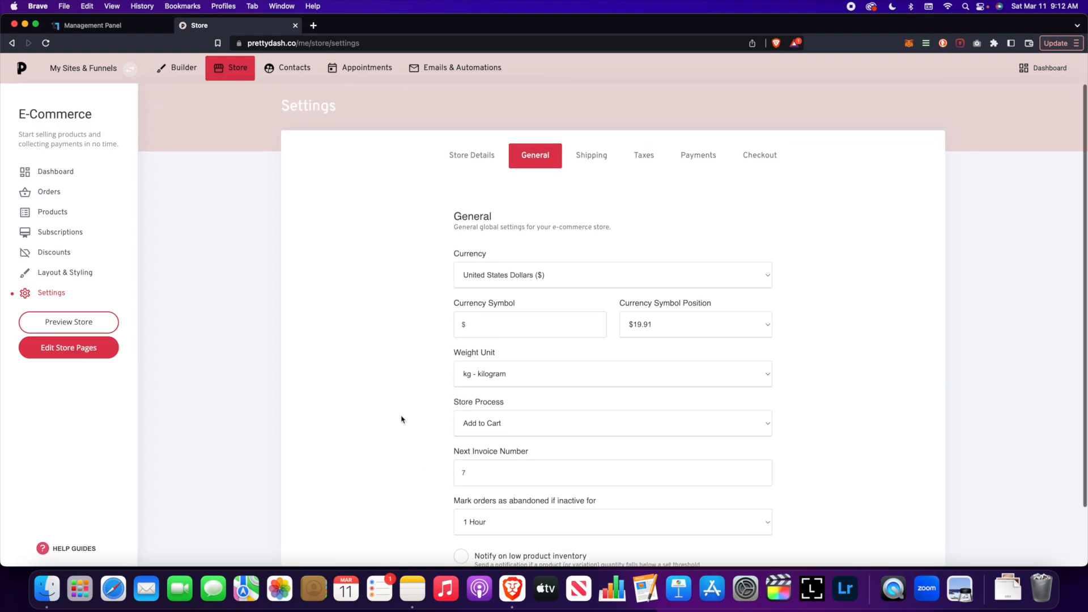
Review the store's shipping options and look at the blank form for a new one, leaving it without adding anything.
click(591, 155)
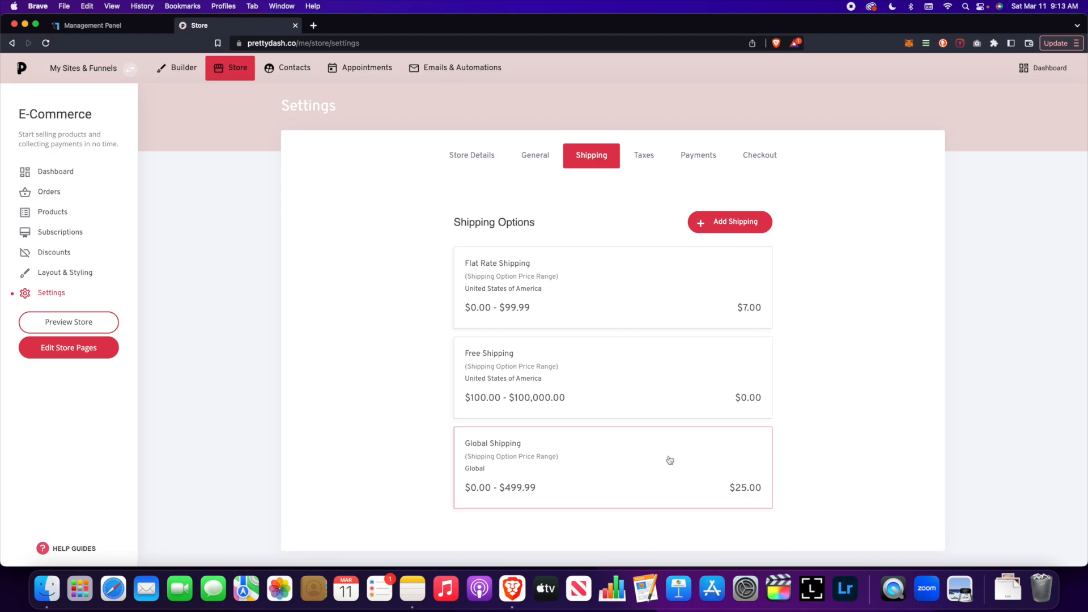
click(712, 225)
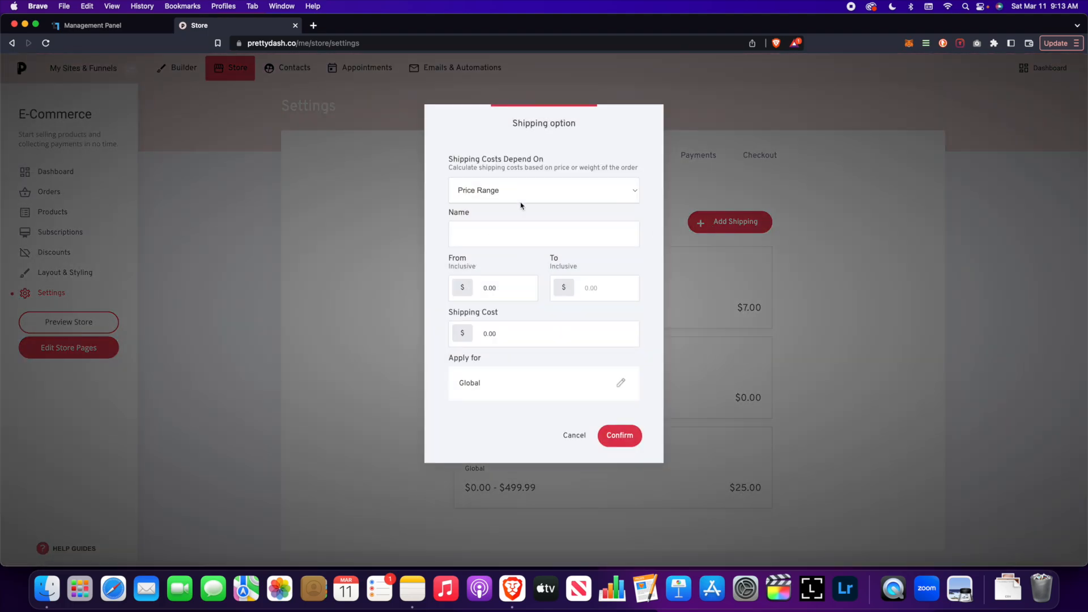
click(575, 433)
Review the tax settings and inspect the form for adding a country tax, leaving it without adding one.
click(657, 154)
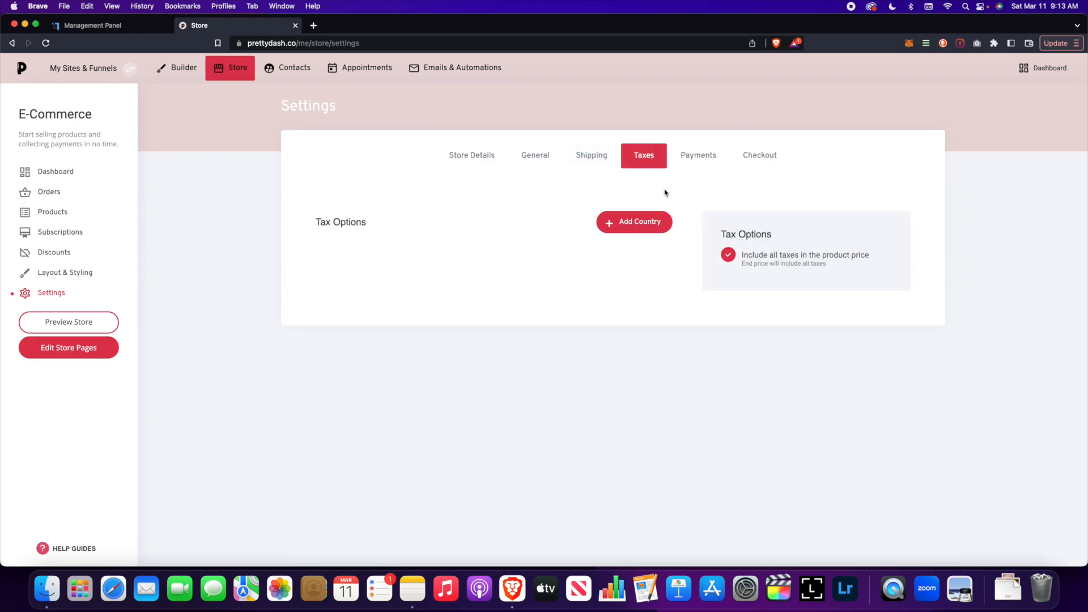
click(644, 221)
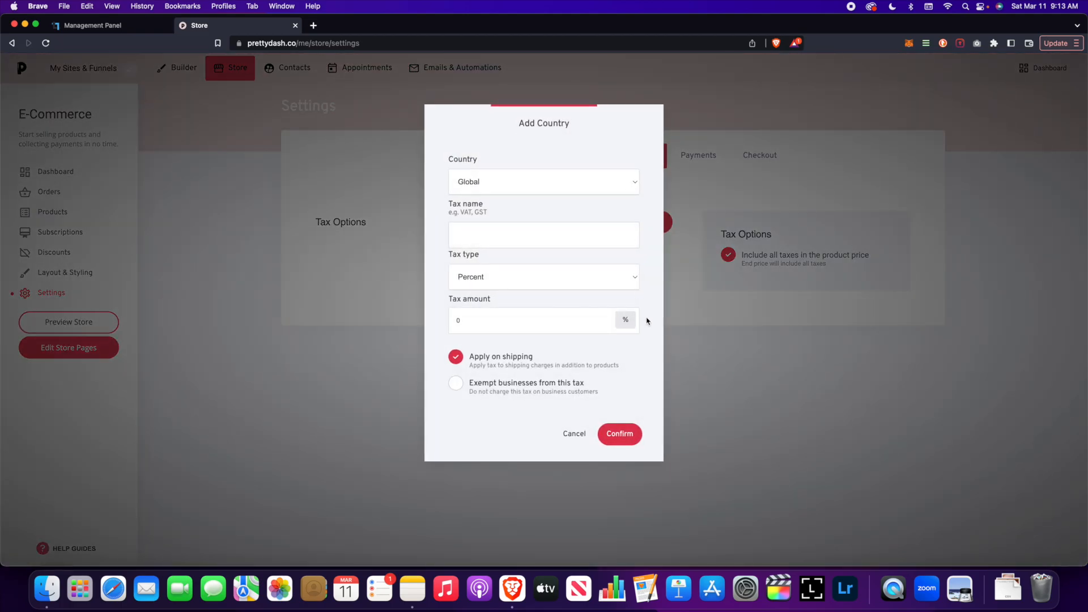
click(582, 437)
Review the active payment providers and look through the list of additional providers that can be connected.
click(699, 154)
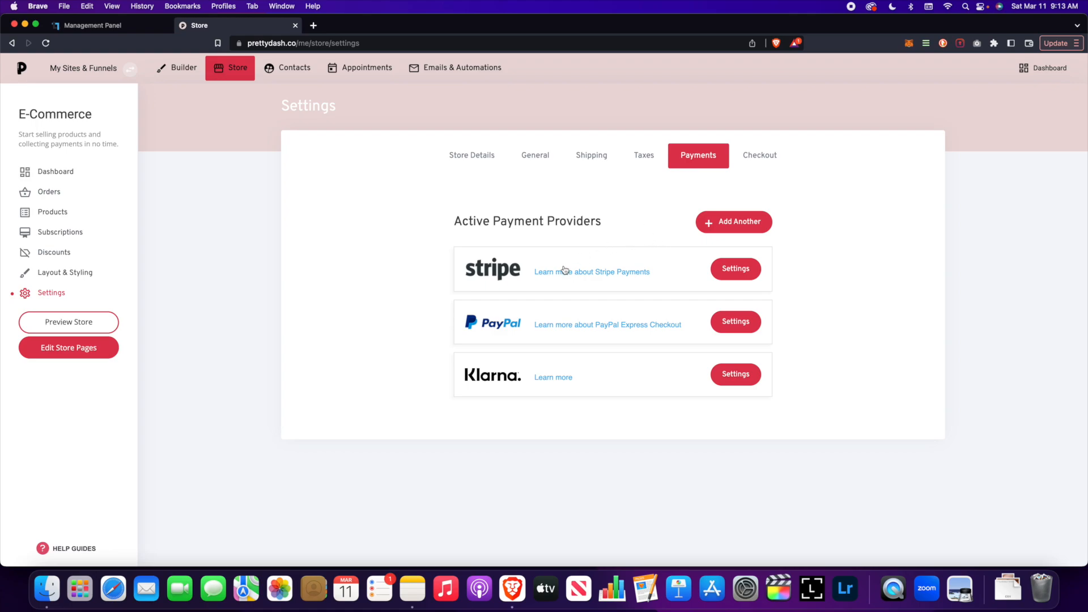
click(718, 226)
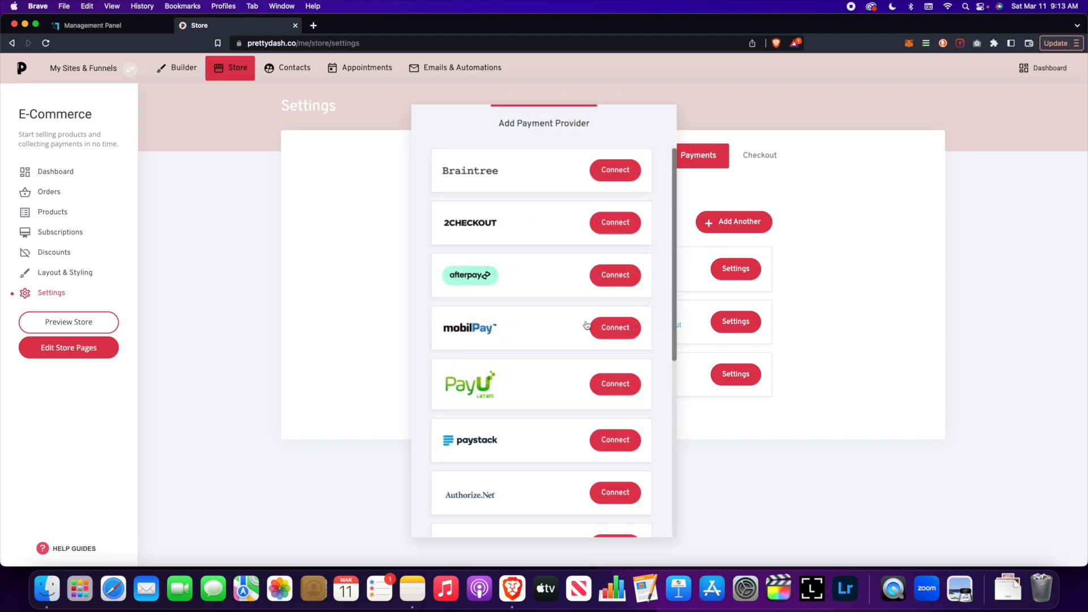
scroll(573, 298, down, 2)
scroll(559, 299, down, 5)
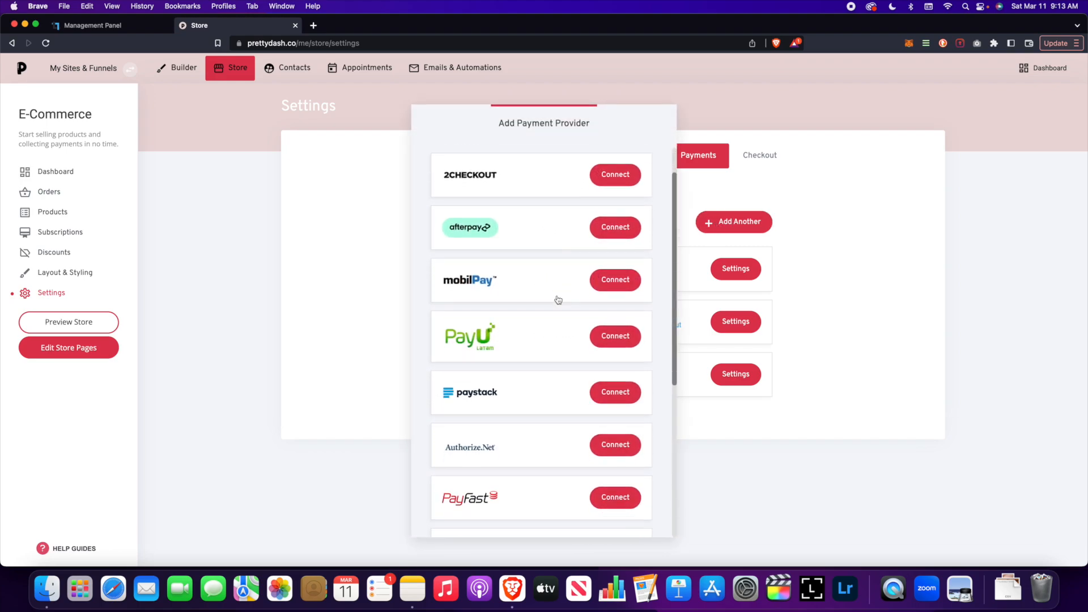
scroll(551, 365, down, 3)
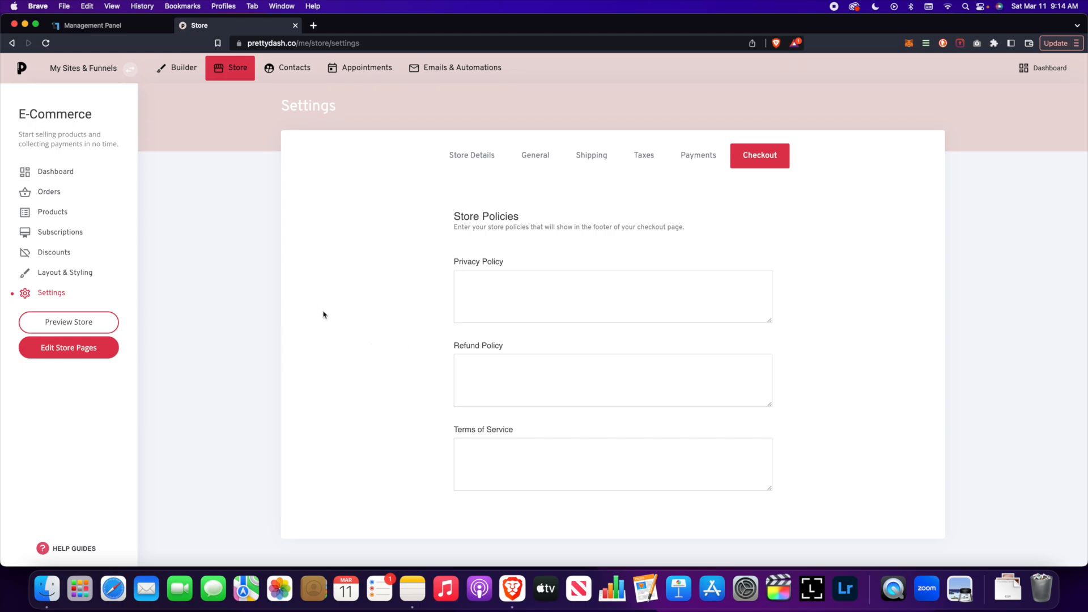
Add a new product of the Physical Product type to the store's products.
click(64, 217)
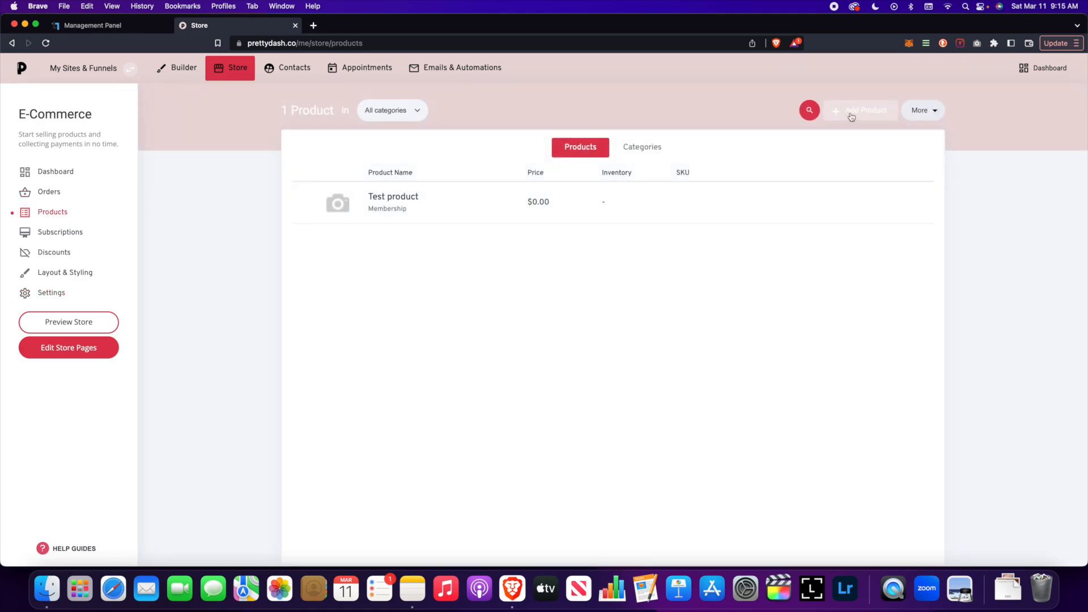
click(852, 115)
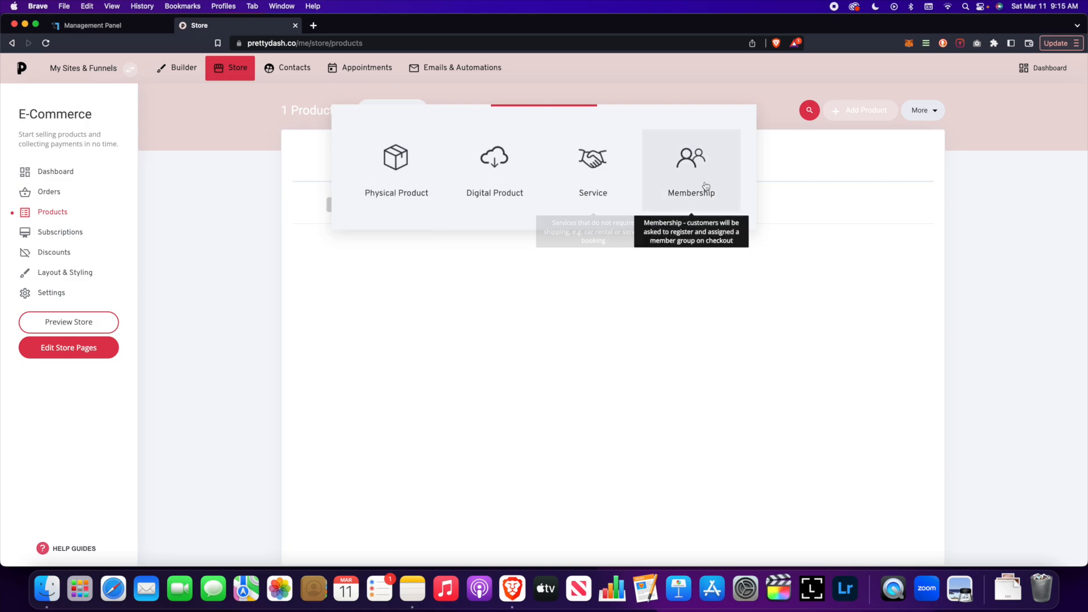
click(391, 181)
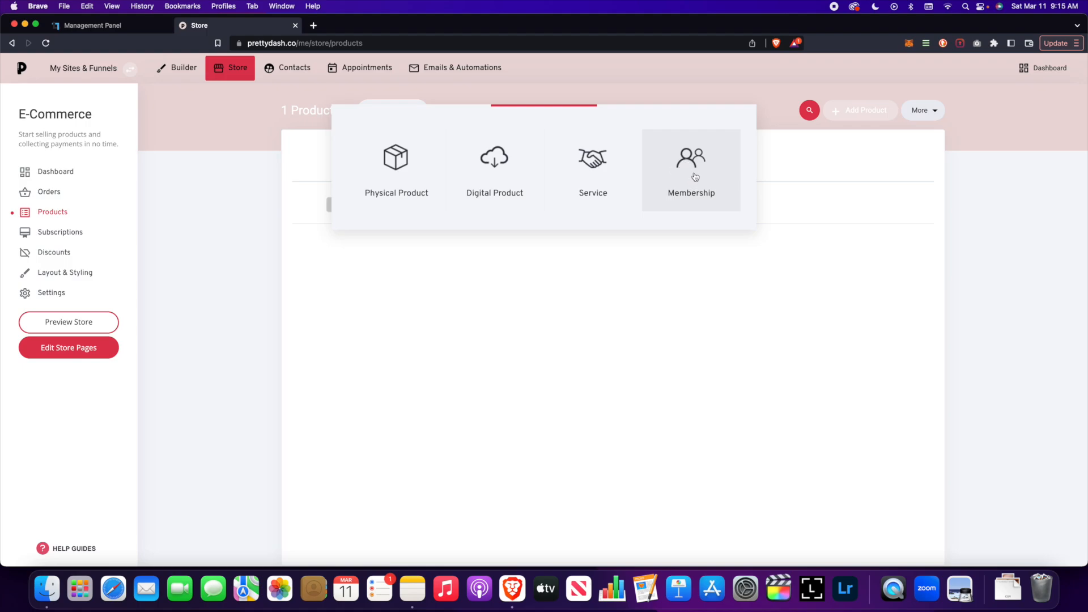
click(404, 174)
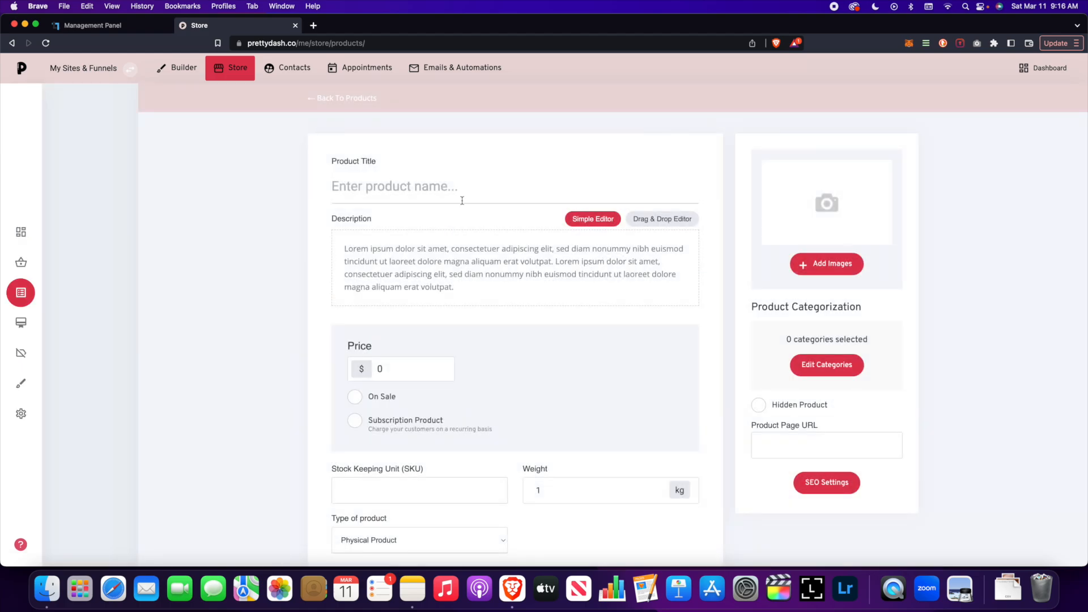
Title the new product "Test Physical Product".
click(458, 192)
text(Test pr)
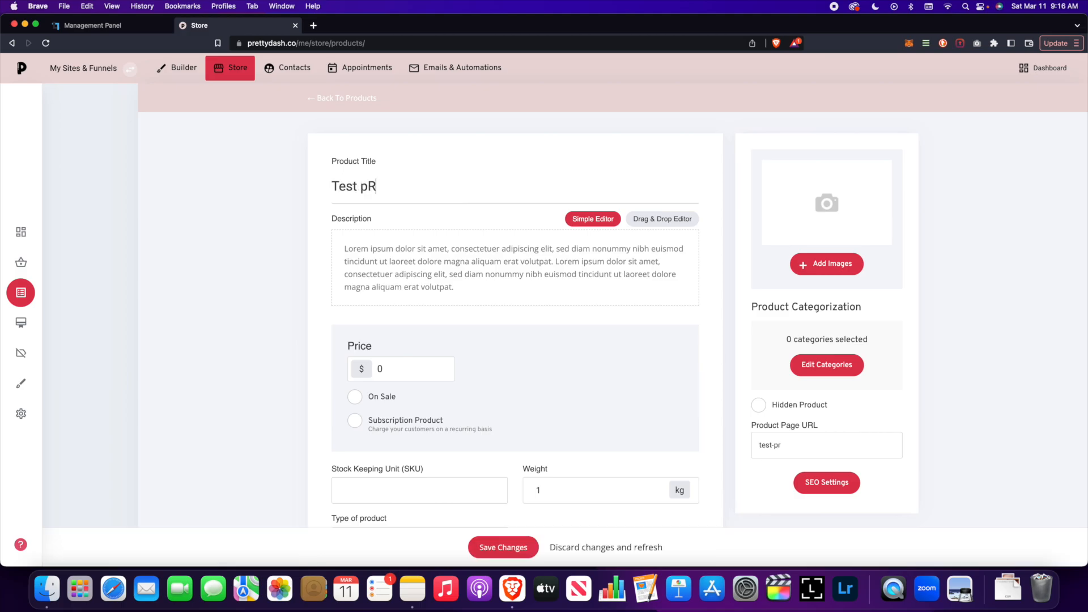
key(BackSpace)
key(BackSpace)
key(BackSpace)
text(O)
key(BackSpace)
key(BackSpace)
text(P)
key(BackSpace)
text(Physical pR)
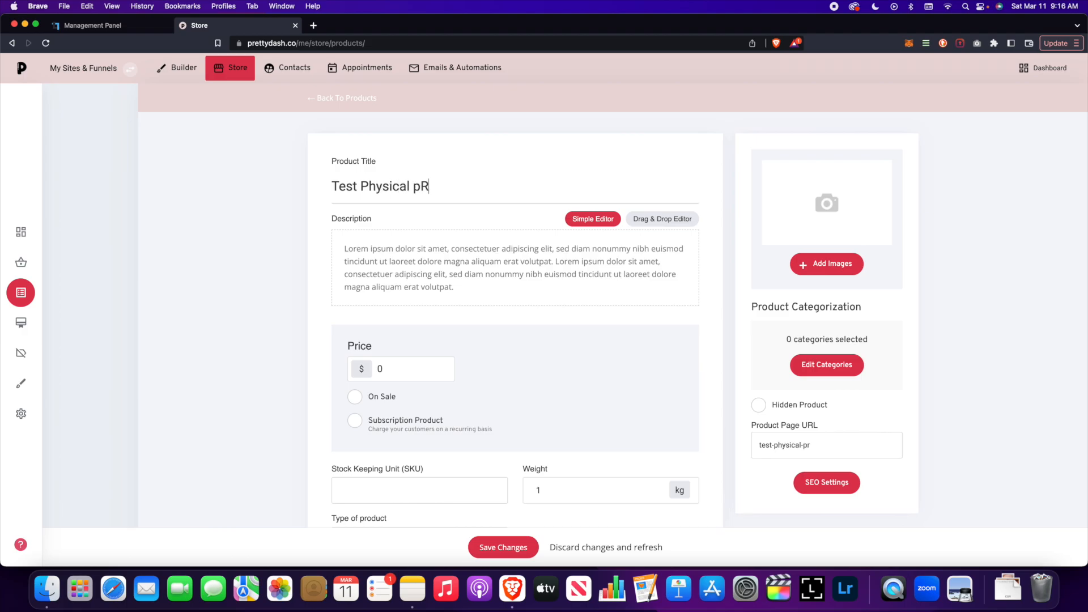
key(BackSpace)
key(BackSpace)
text(Produ)
key(BackSpace)
text(duct)
scroll(470, 254, down, 2)
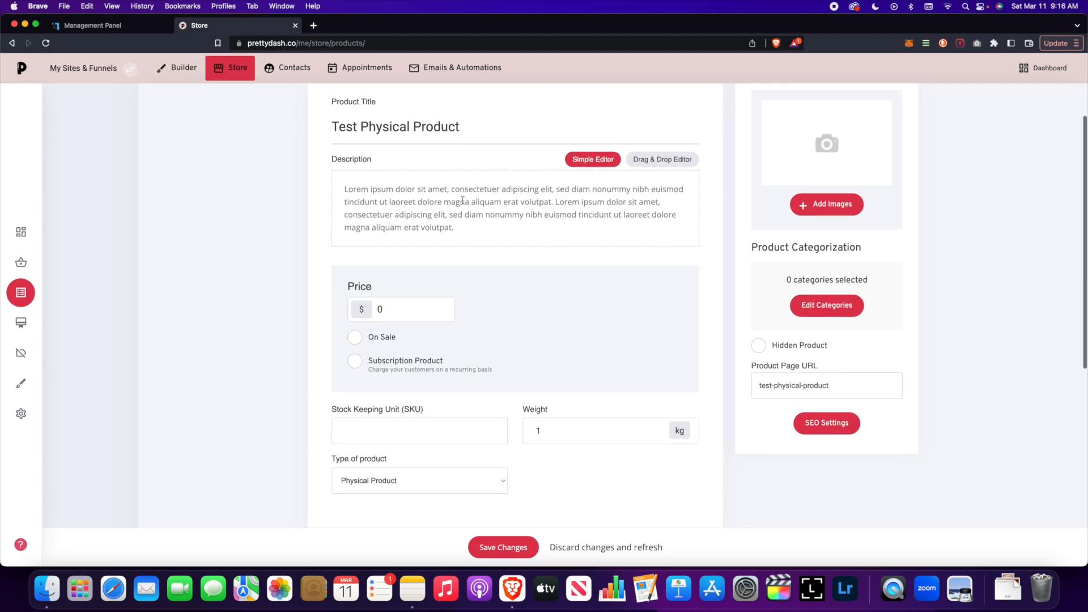
Look through the widgets offered by the description's Drag & Drop Editor, and return to the Simple Editor.
click(669, 162)
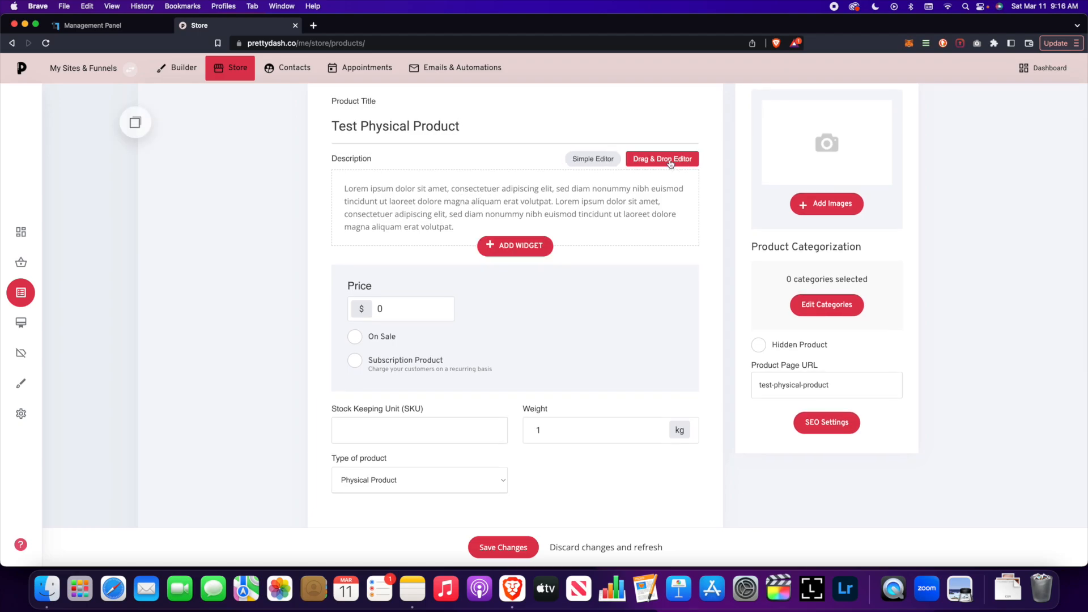
click(533, 248)
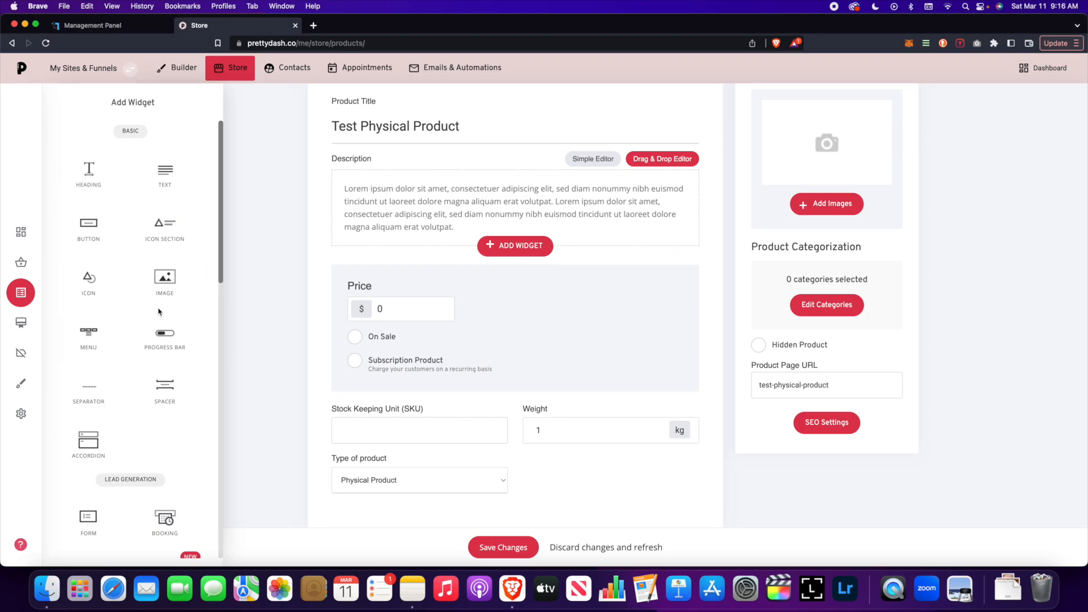
scroll(158, 307, down, 8)
scroll(158, 308, down, 3)
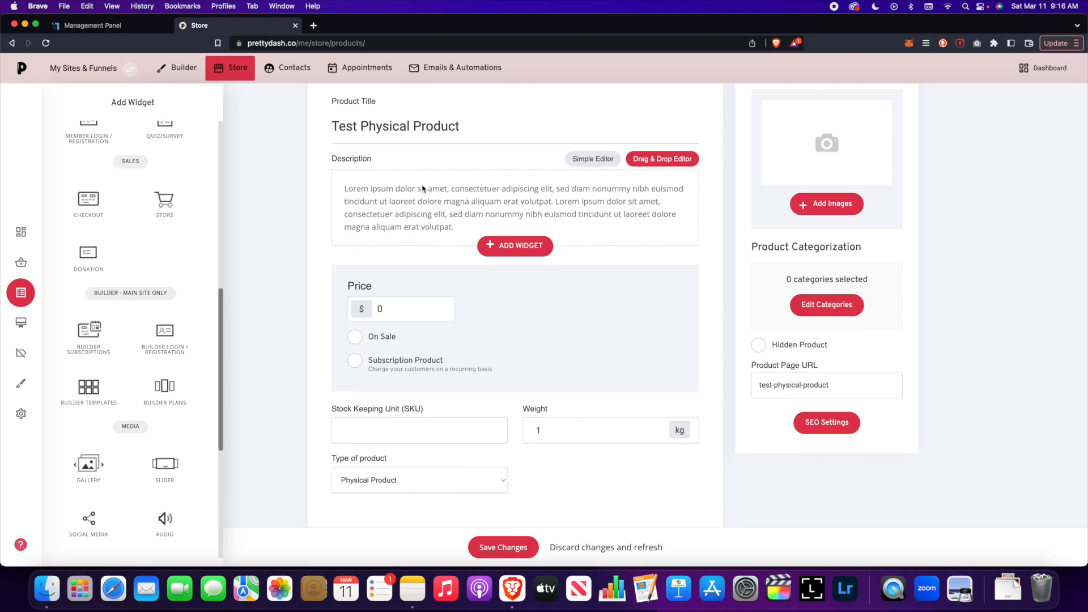
click(590, 162)
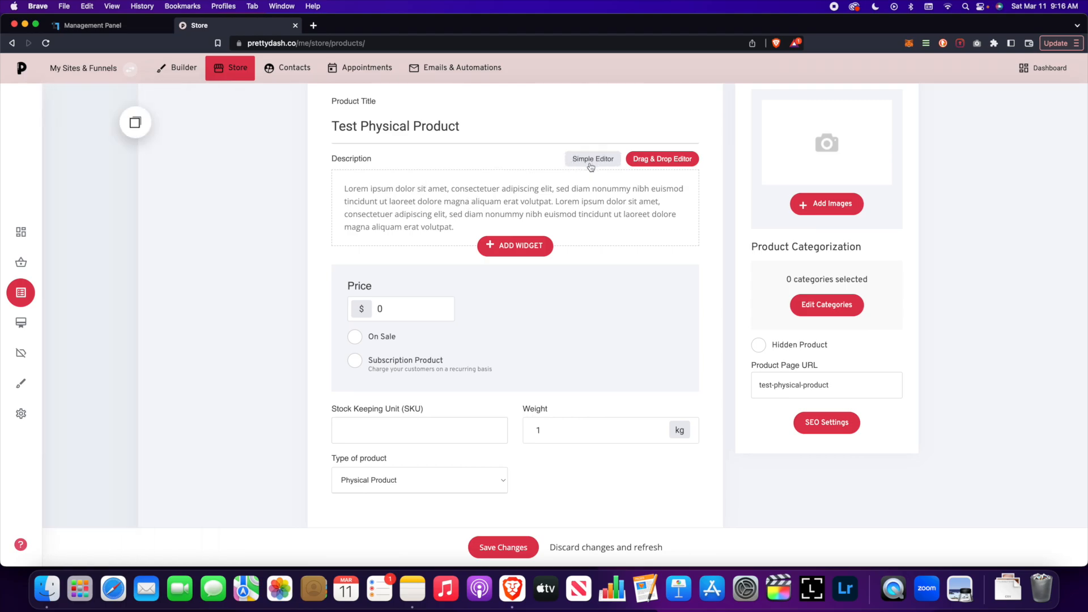
Try the On Sale option in the product's price section to inspect the sale price field, and turn it off again.
click(355, 360)
scroll(386, 284, down, 2)
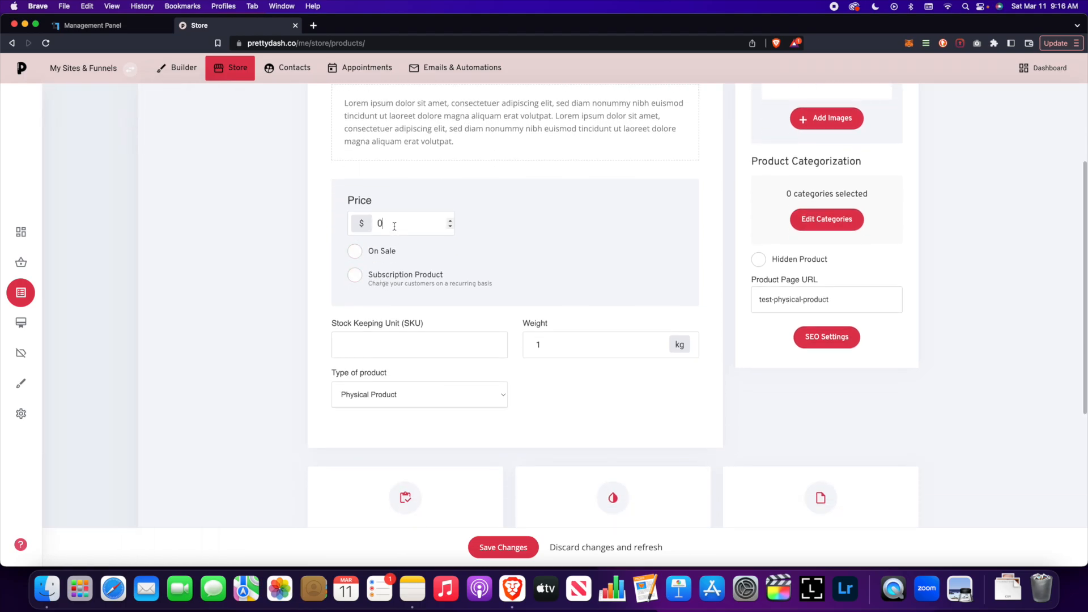
click(356, 253)
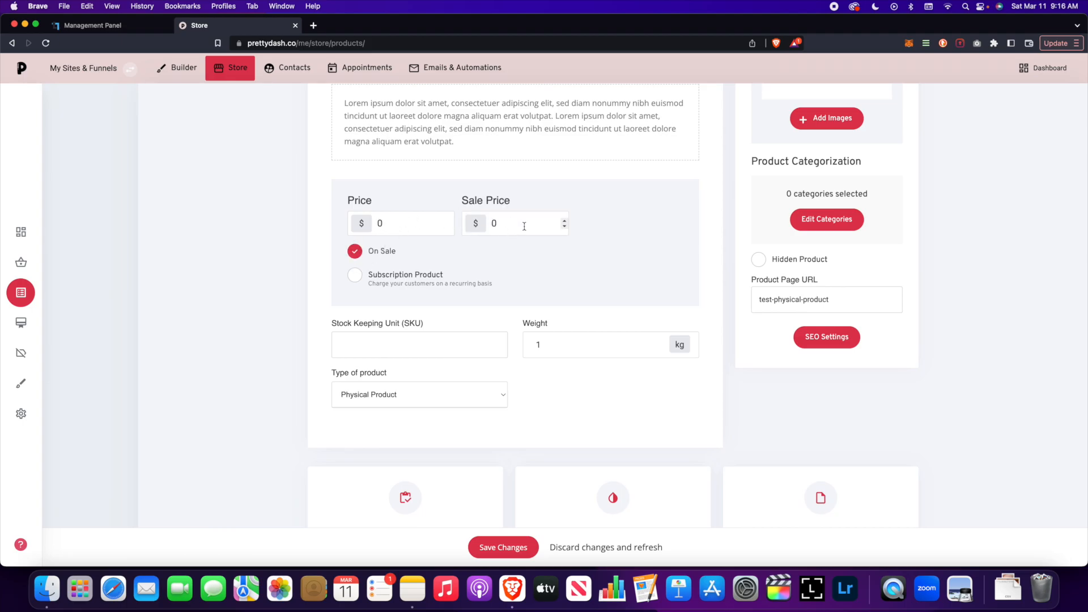
click(354, 251)
Inspect the Subscription Product options, trying 2 Payments for the billing cycles and browsing the charge intervals, and cancel them.
click(357, 283)
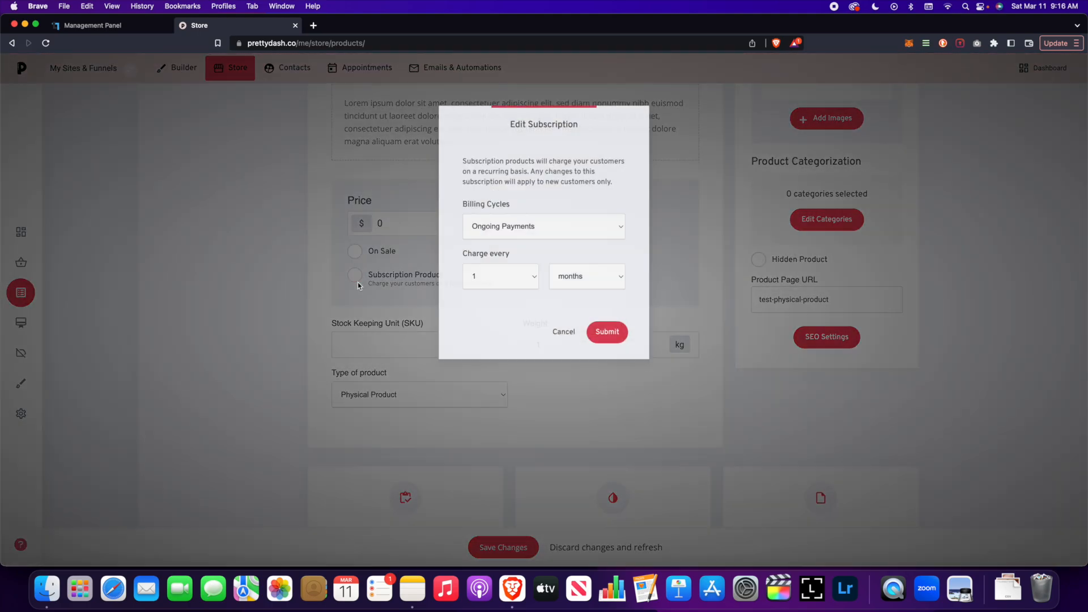
click(547, 230)
click(547, 239)
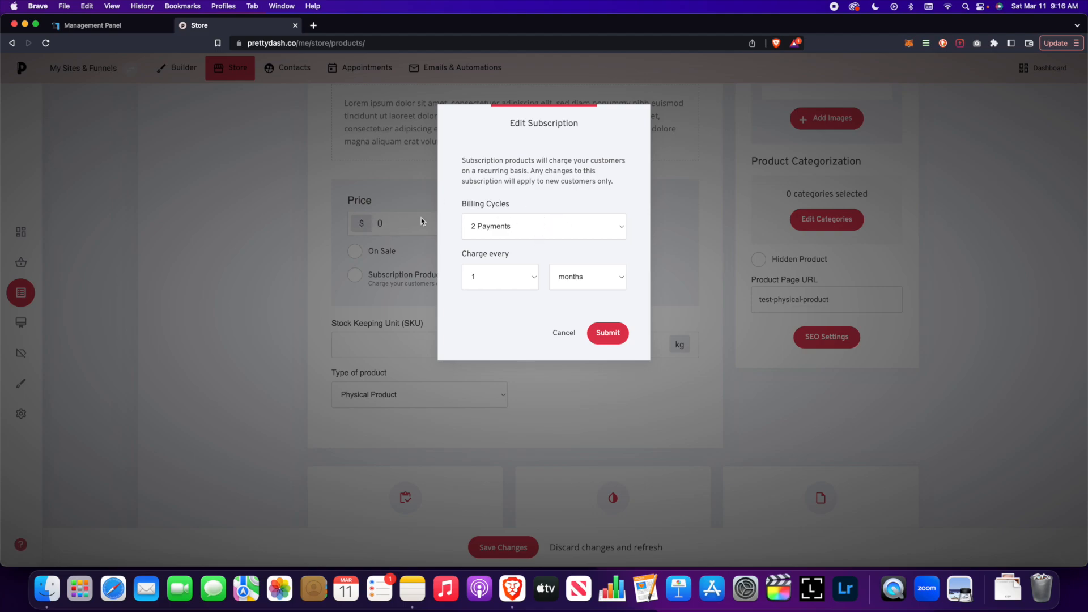
click(534, 282)
click(516, 291)
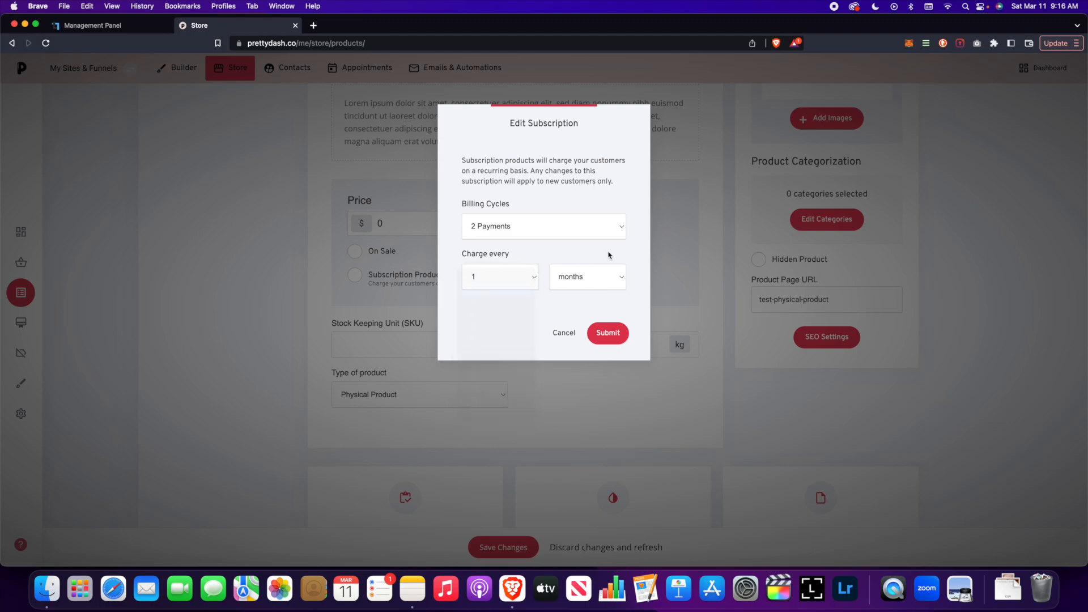
click(506, 279)
click(519, 399)
click(561, 333)
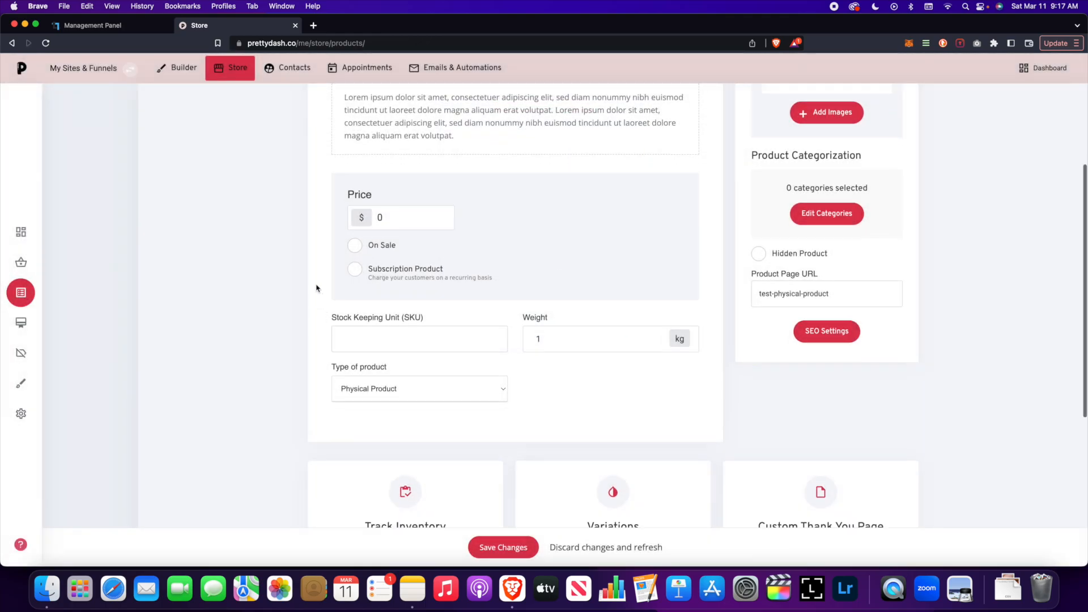
Try inventory tracking for the product, inspect its available-stock field, and turn tracking off again.
scroll(317, 288, down, 3)
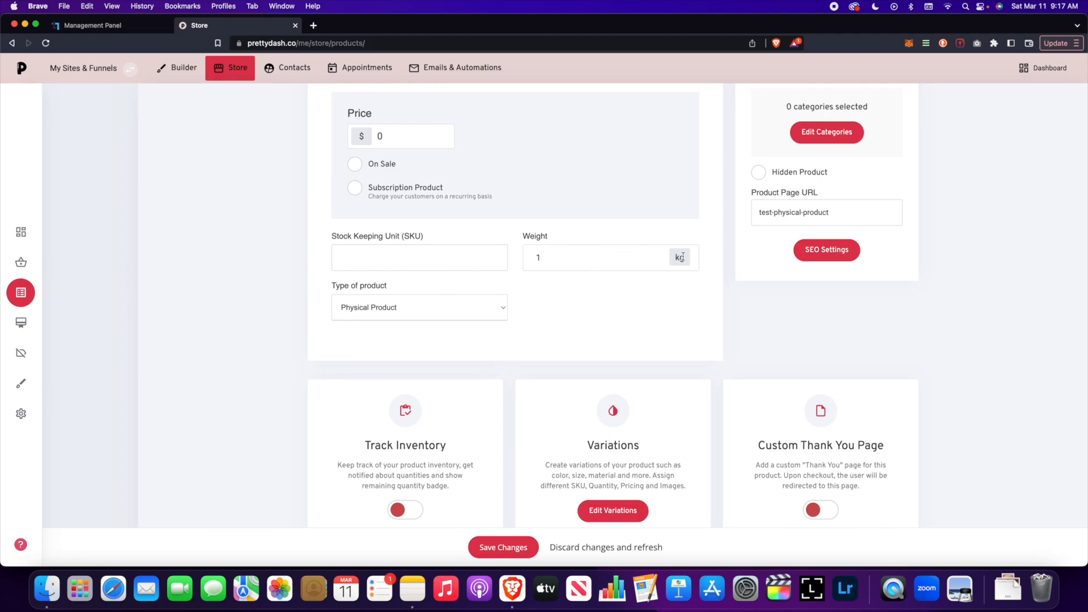
scroll(509, 304, down, 4)
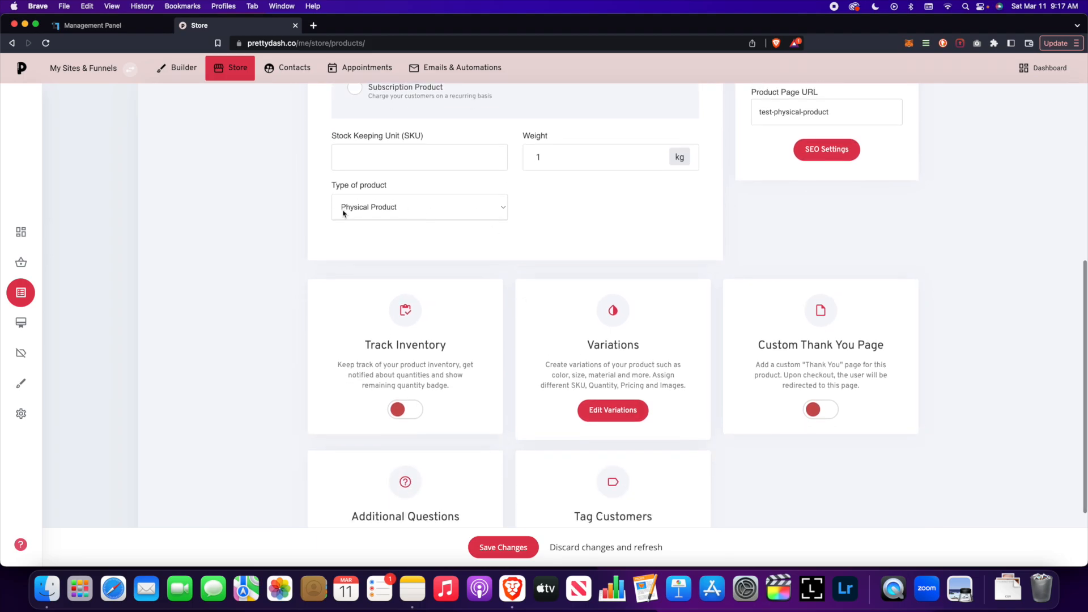
scroll(522, 294, down, 3)
click(401, 311)
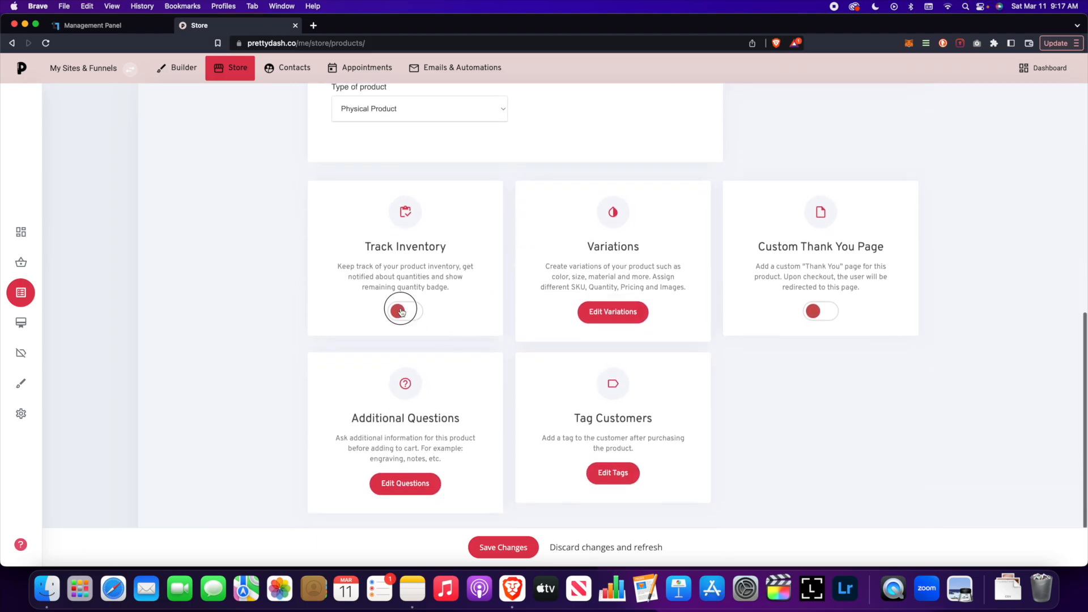
click(422, 340)
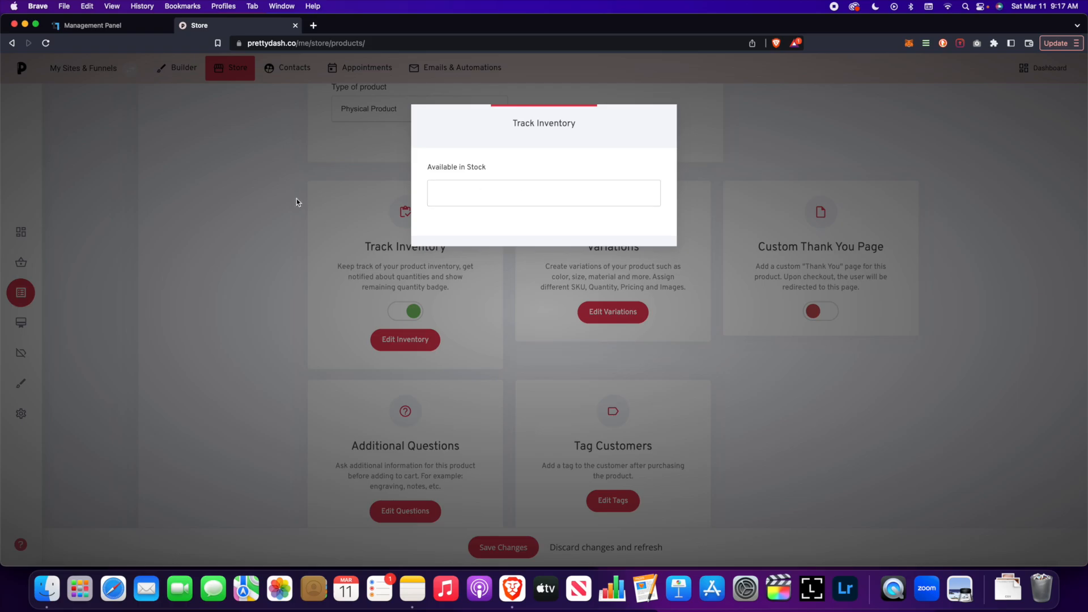
click(297, 201)
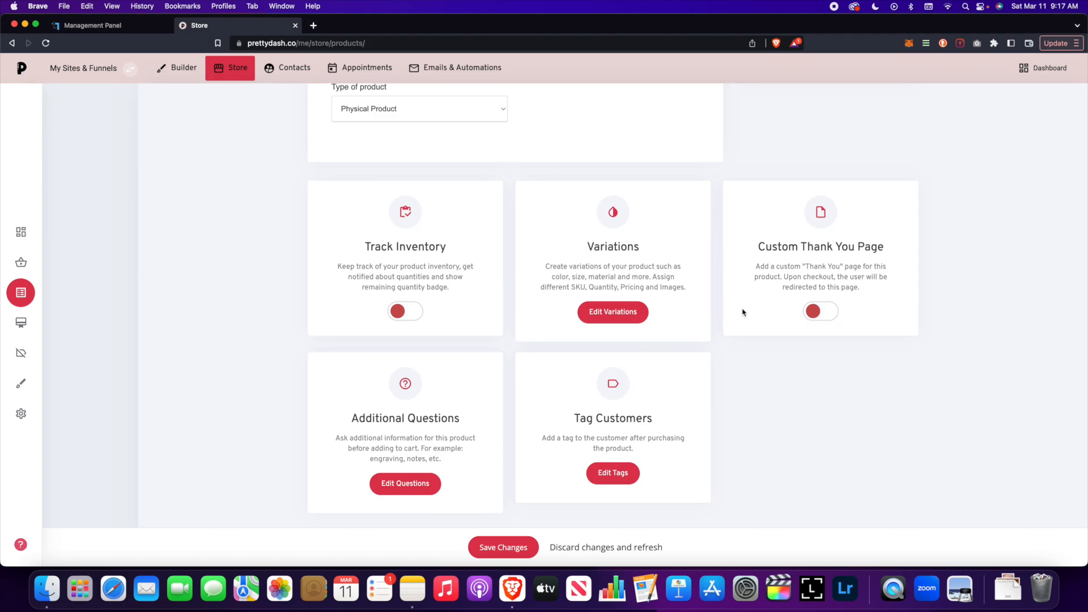
Enable the Custom Thank You Page for the product and inspect its link options, cancelling without selecting a link.
click(820, 311)
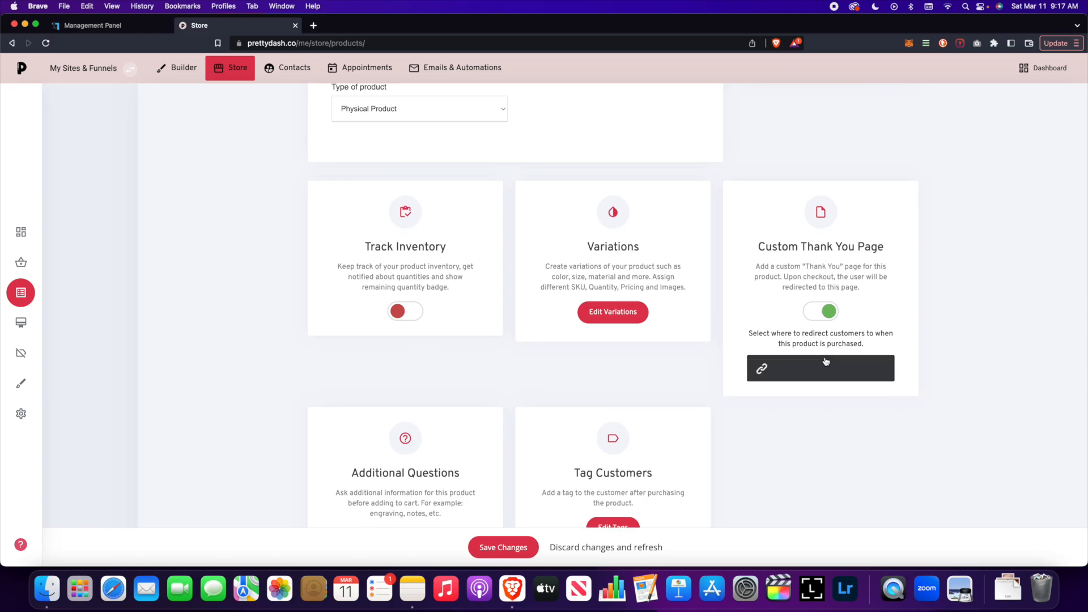
click(825, 369)
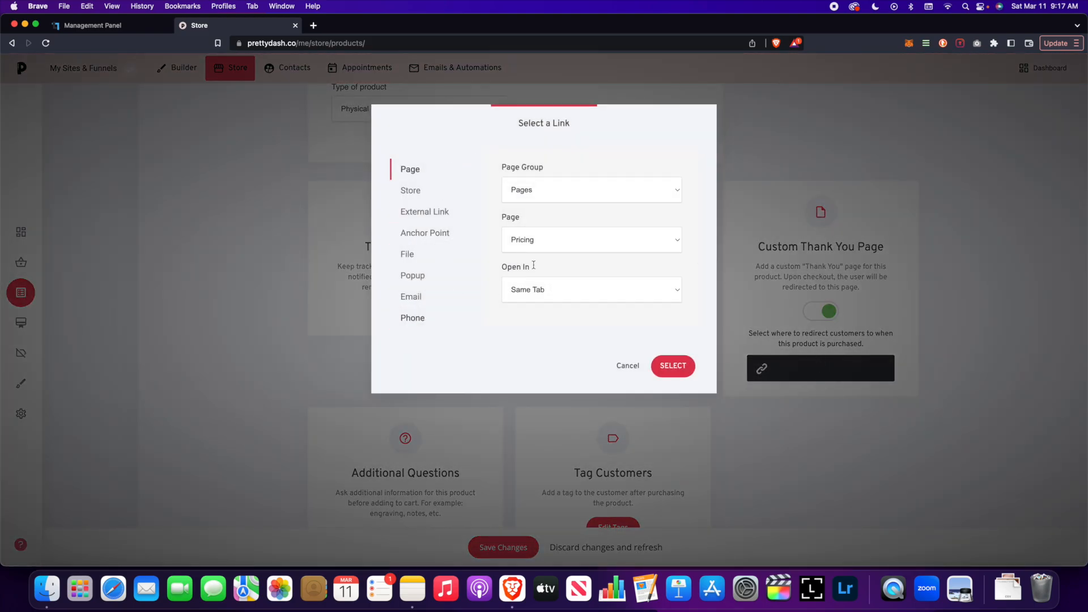
click(619, 367)
click(628, 367)
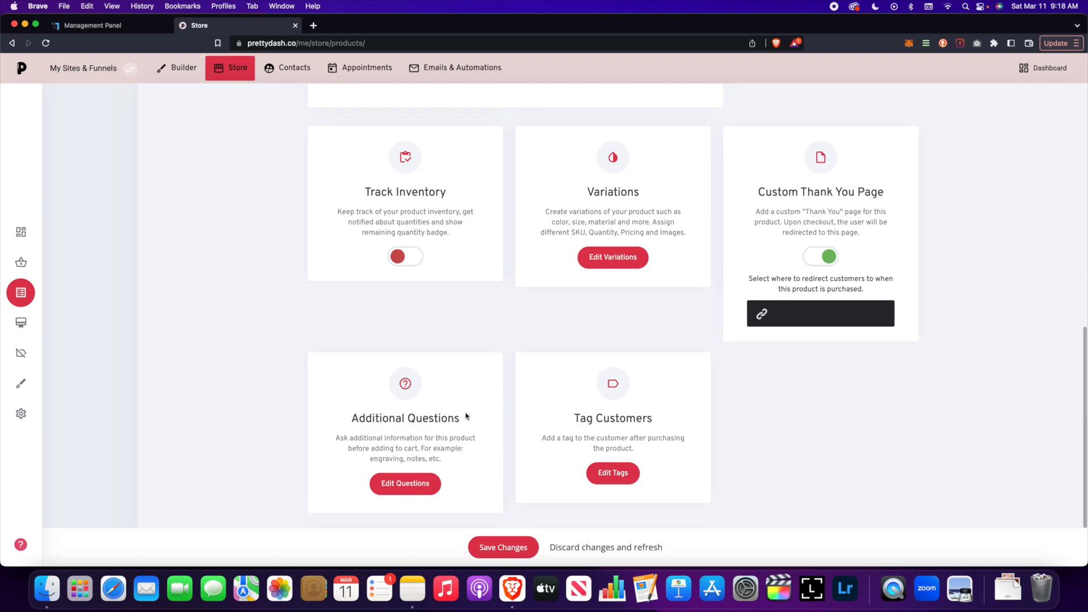
Inspect the form for adding Additional Questions fields and the available customer tags, closing both without adding anything.
scroll(419, 431, up, 1)
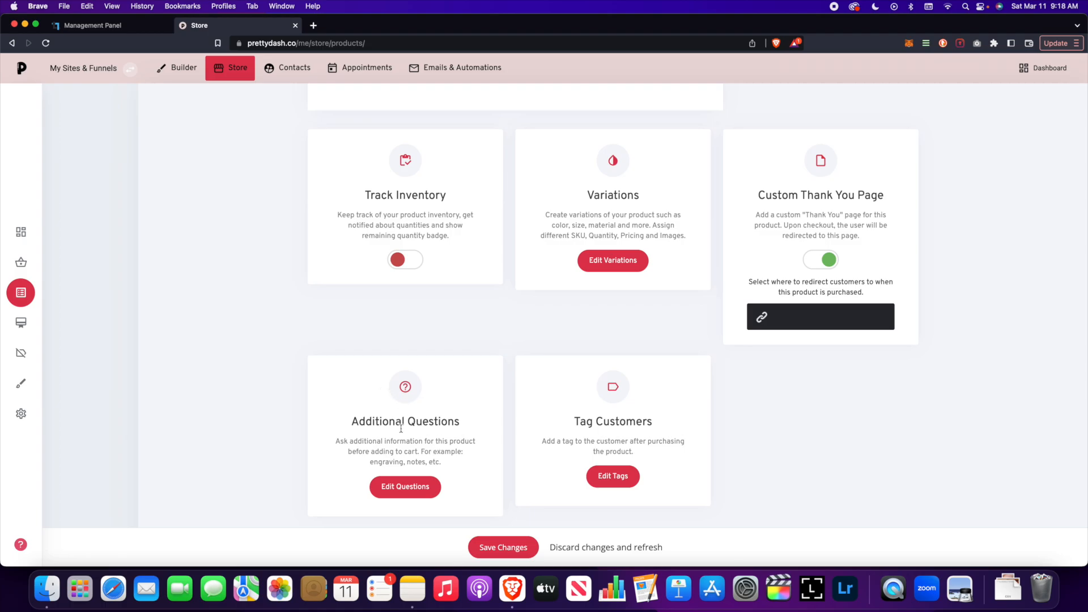
click(408, 487)
click(488, 202)
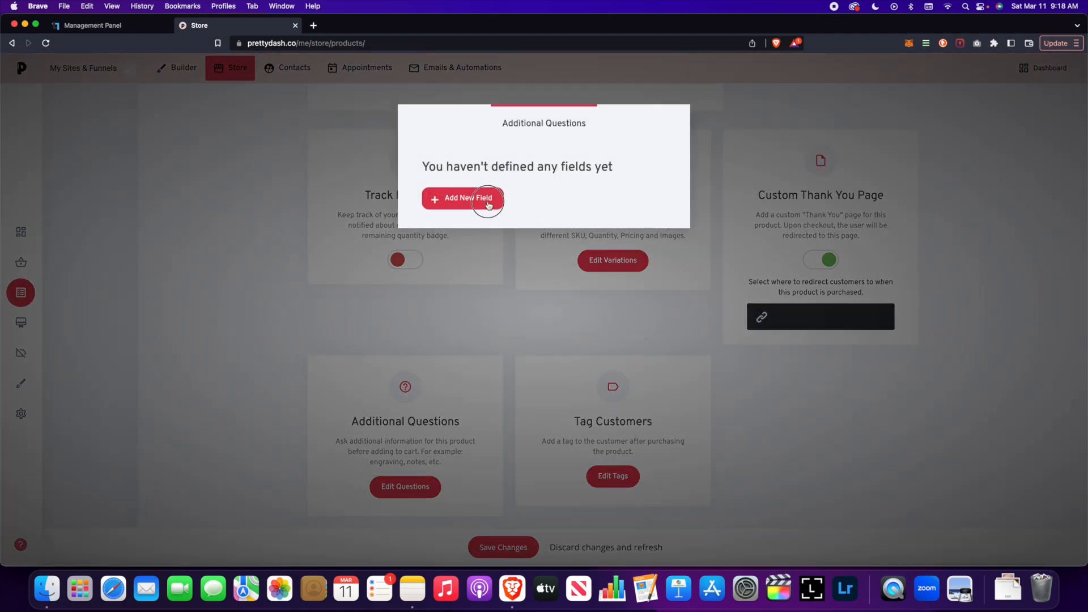
click(485, 336)
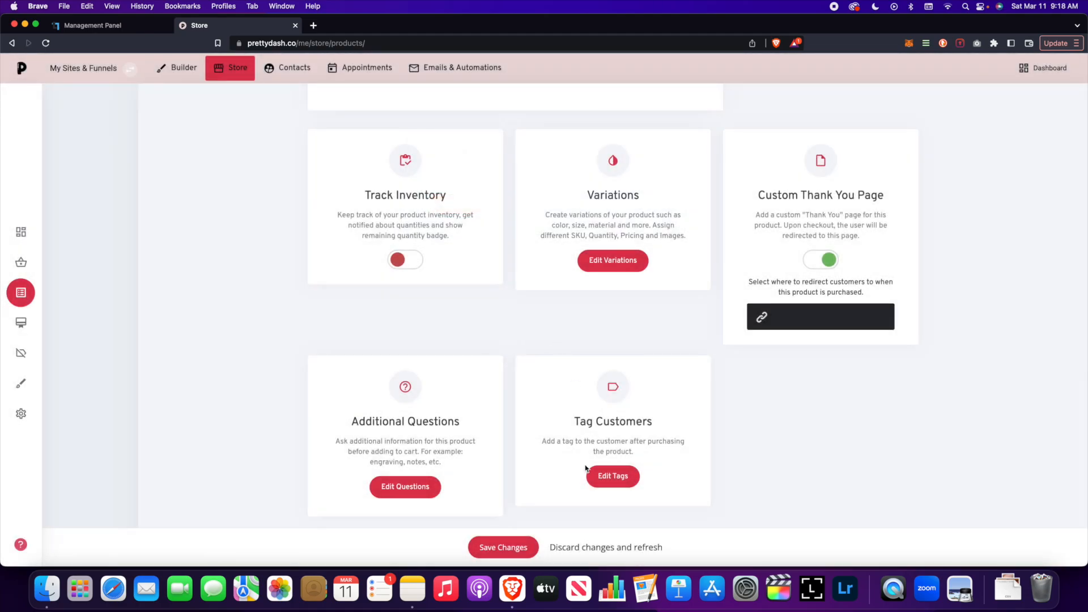
click(625, 482)
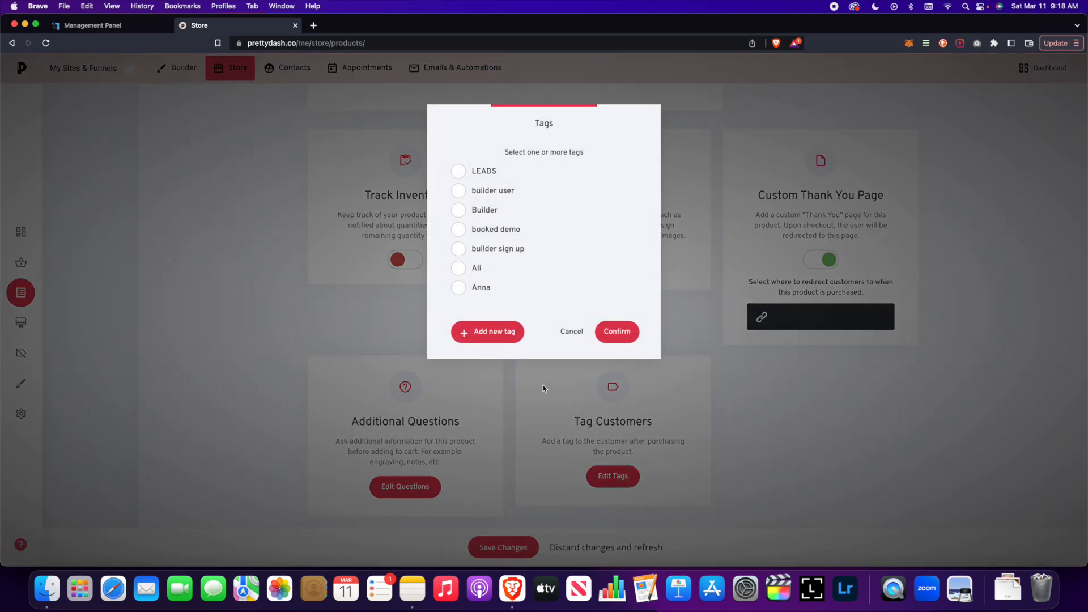
click(572, 331)
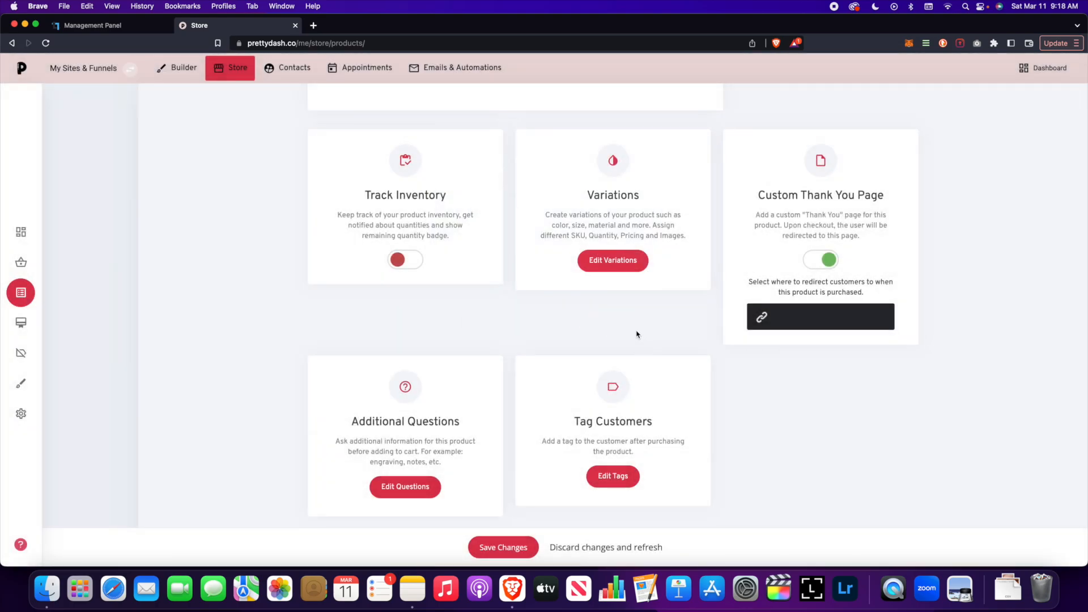
Review the product's image, category, Hidden Product and page URL options, and inspect its SEO title and description settings.
scroll(637, 333, up, 3)
scroll(636, 333, up, 7)
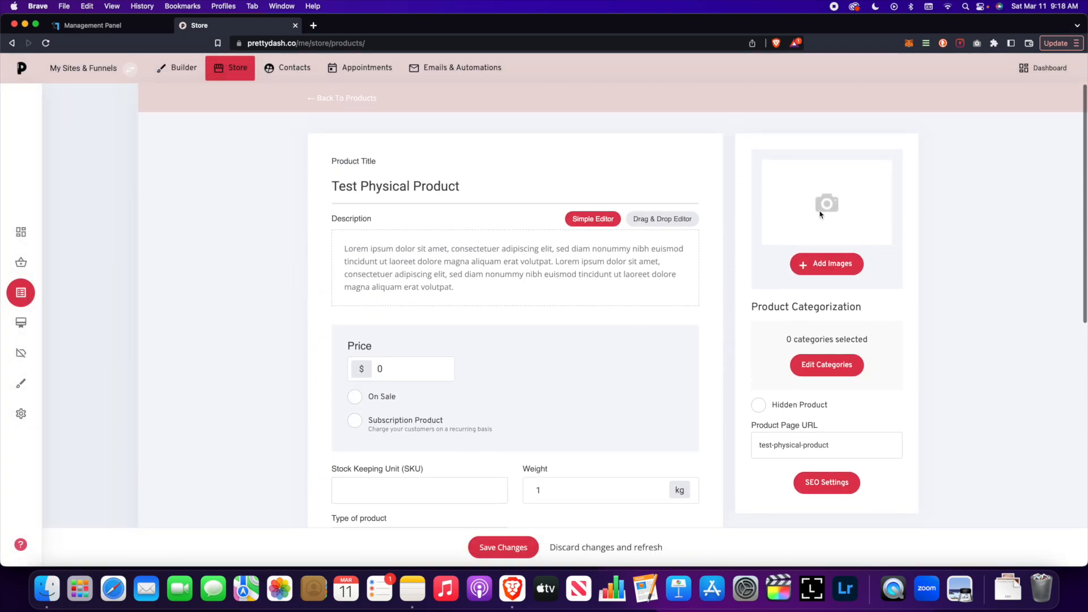
scroll(884, 274, down, 3)
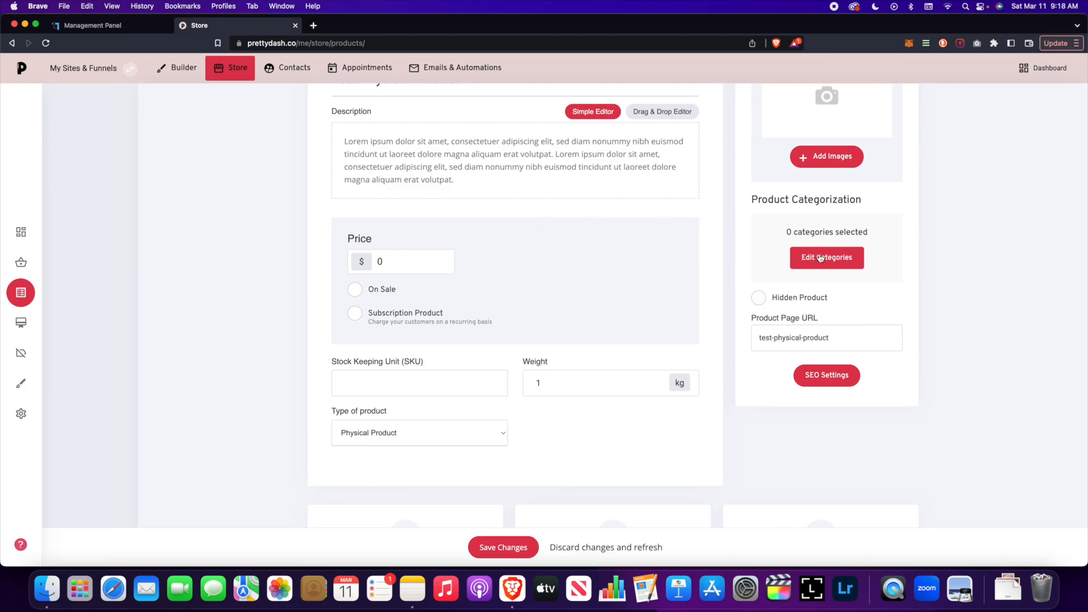
click(753, 304)
scroll(859, 304, down, 1)
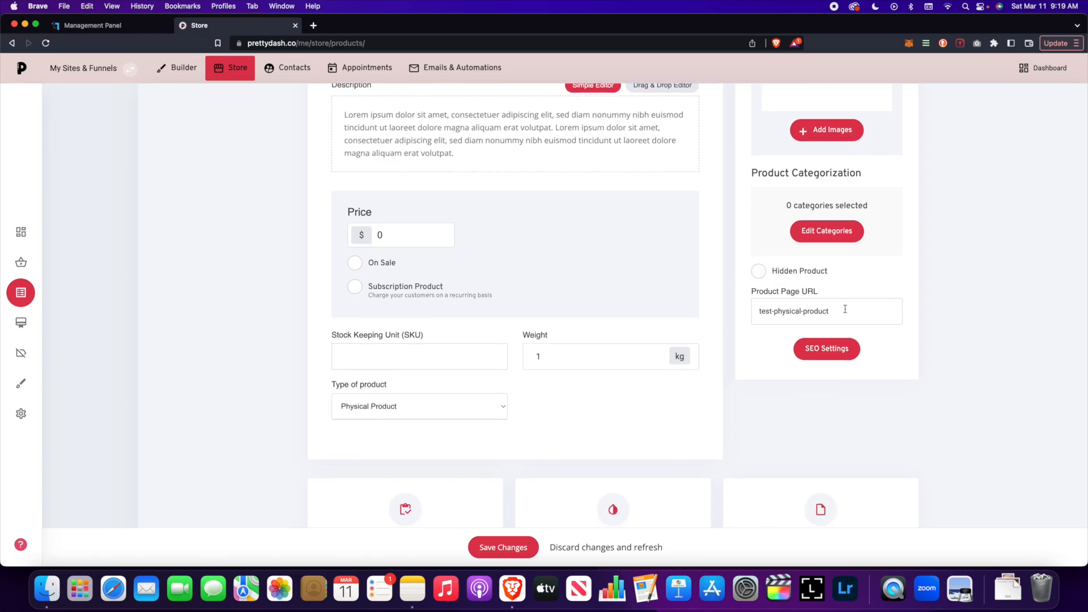
click(822, 352)
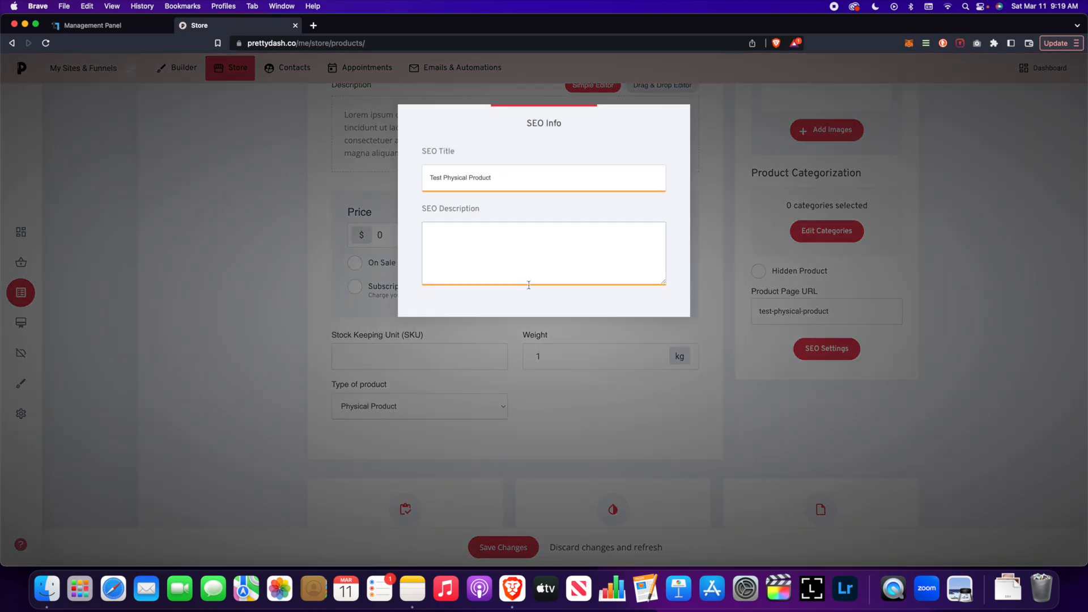
click(713, 251)
Save the Test Physical Product and return to the products list.
click(503, 547)
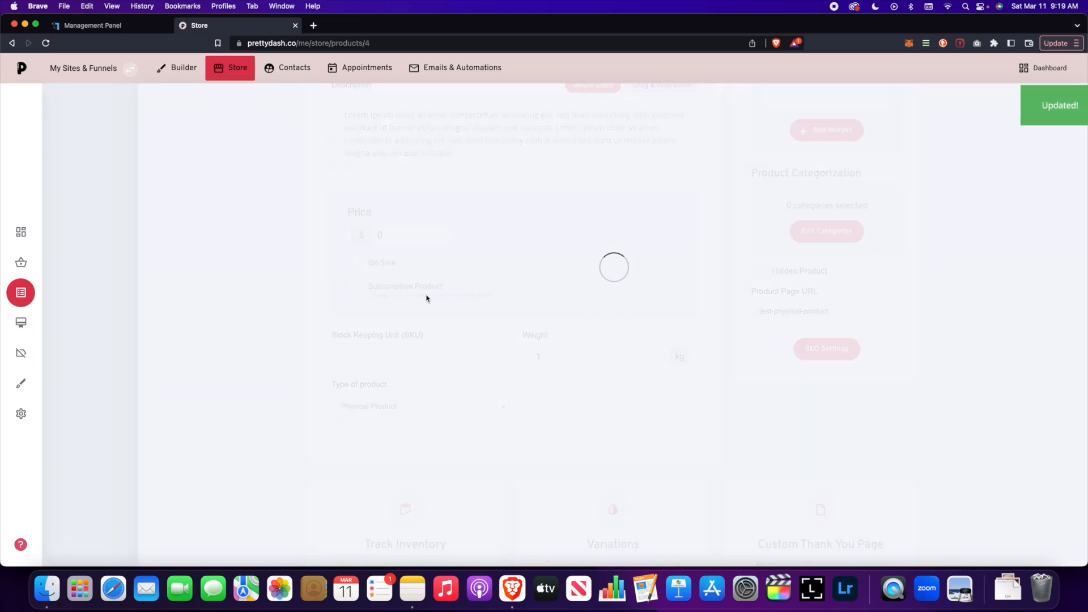
click(336, 106)
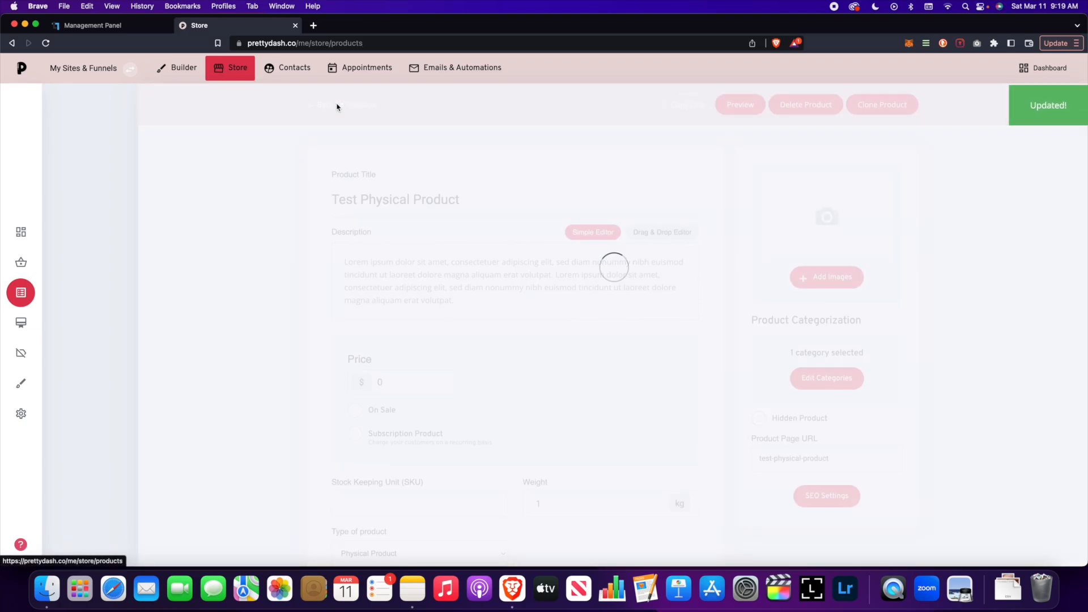
Start a new product of the Digital Product type and review its product file, inventory, thank-you page, questions and tag options.
click(851, 113)
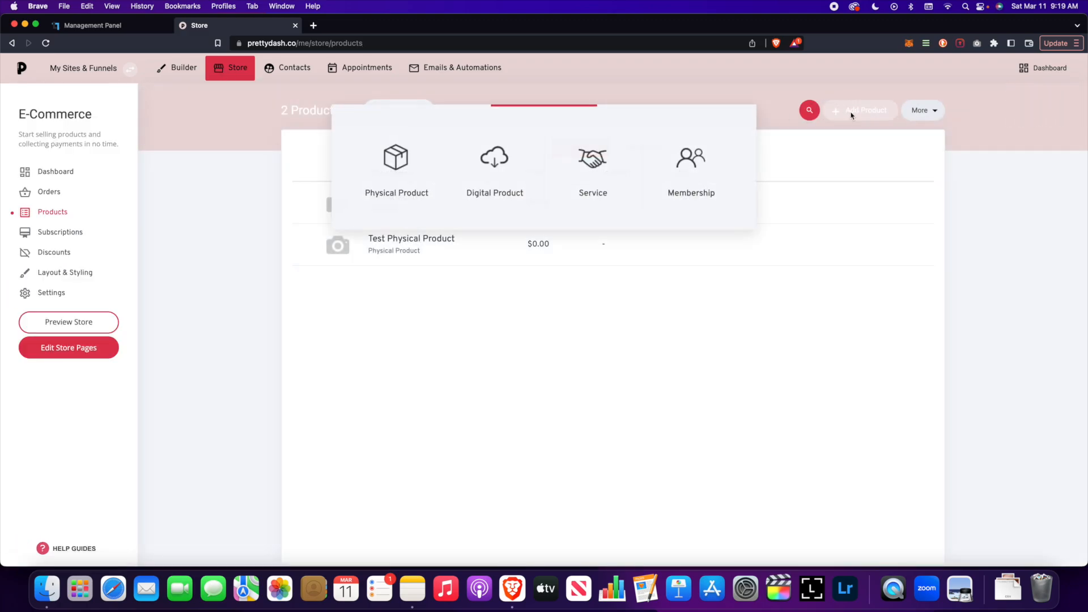
click(496, 170)
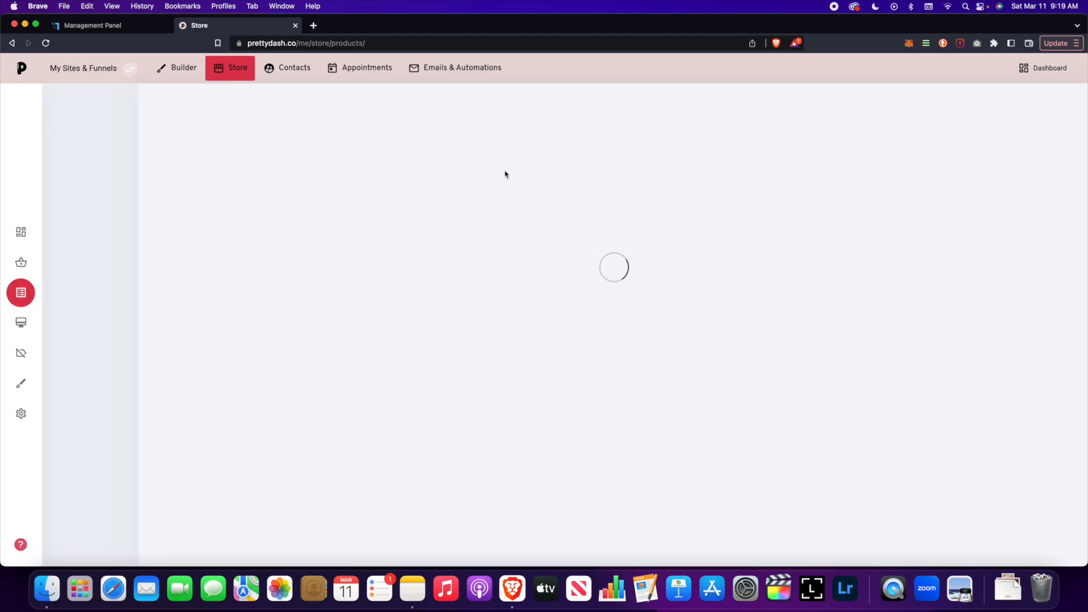
scroll(494, 198, down, 5)
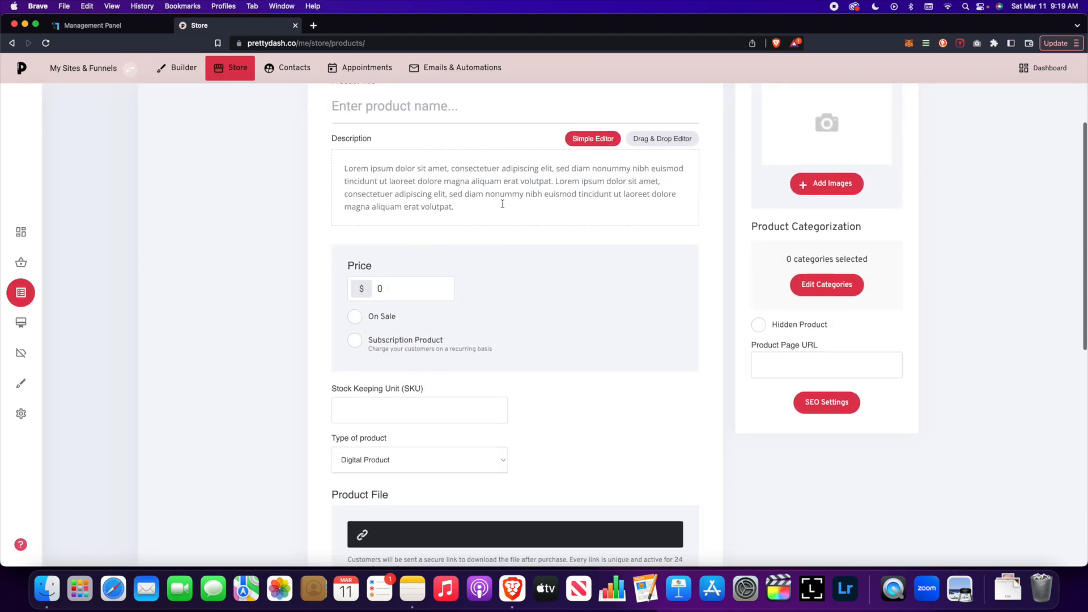
scroll(494, 204, down, 5)
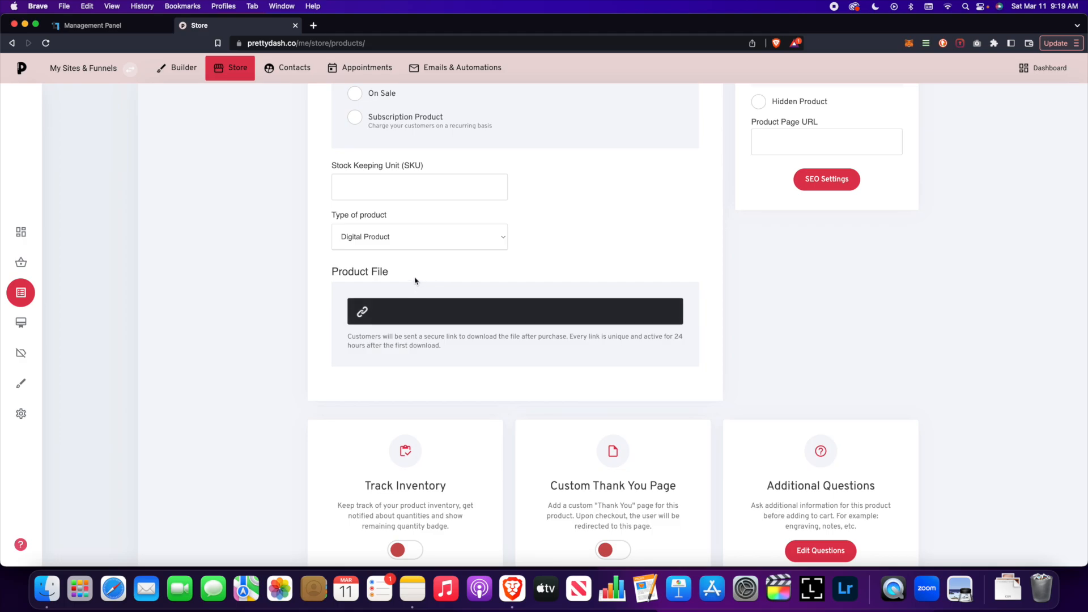
scroll(532, 284, down, 5)
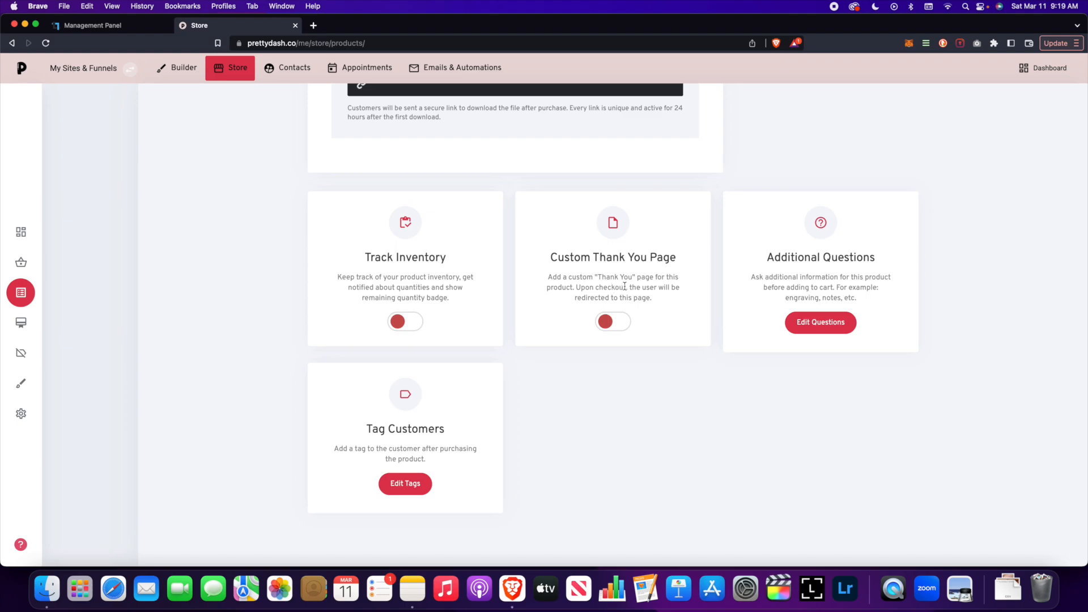
scroll(547, 304, up, 1)
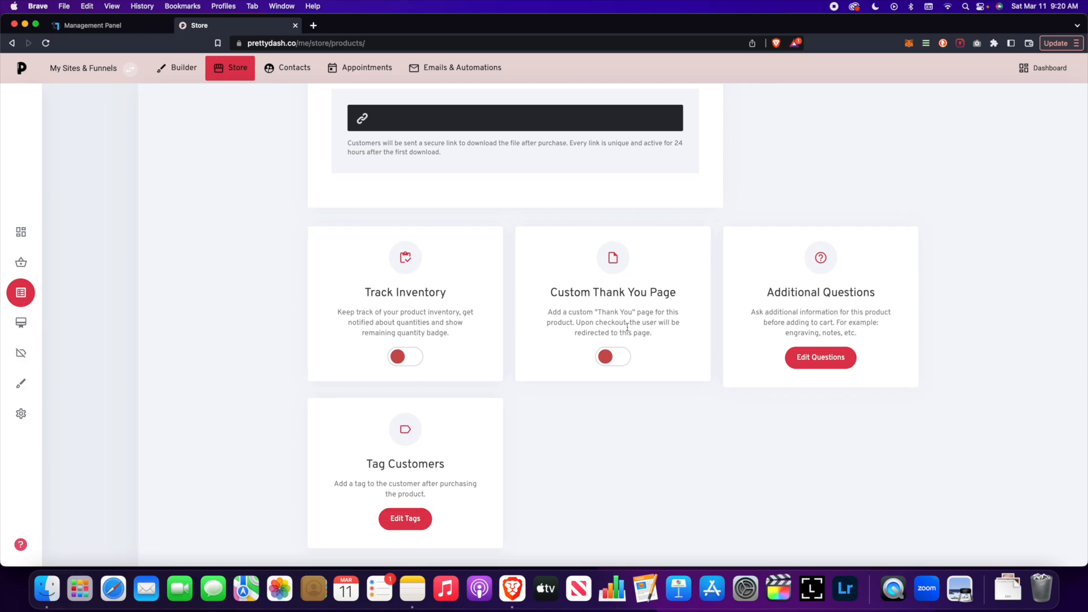
Start a new product of the Membership type and review its price, SKU and member group fields.
scroll(628, 327, up, 10)
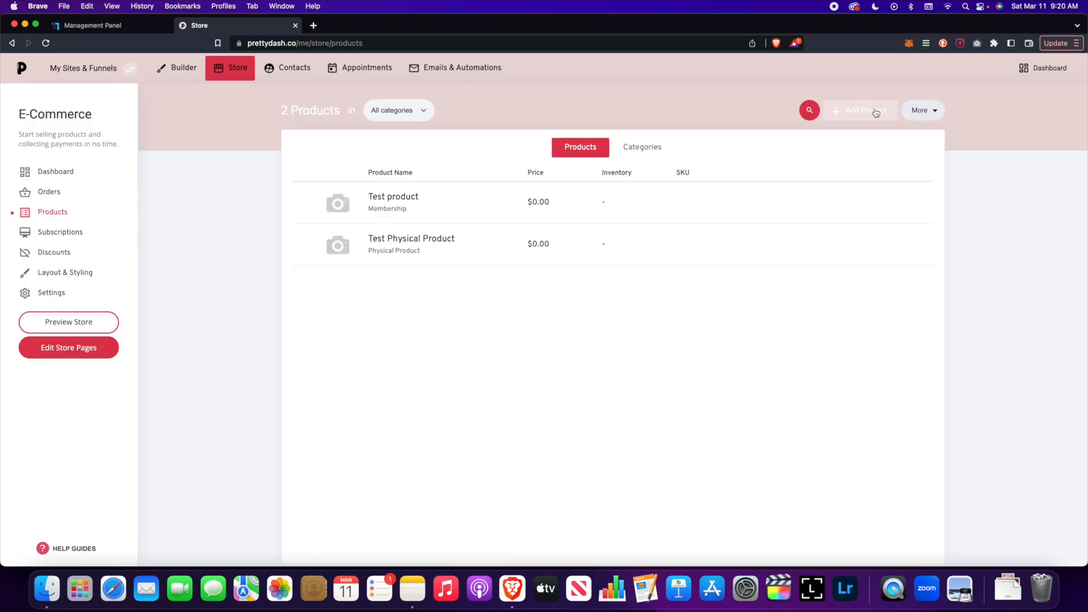
click(867, 110)
click(702, 174)
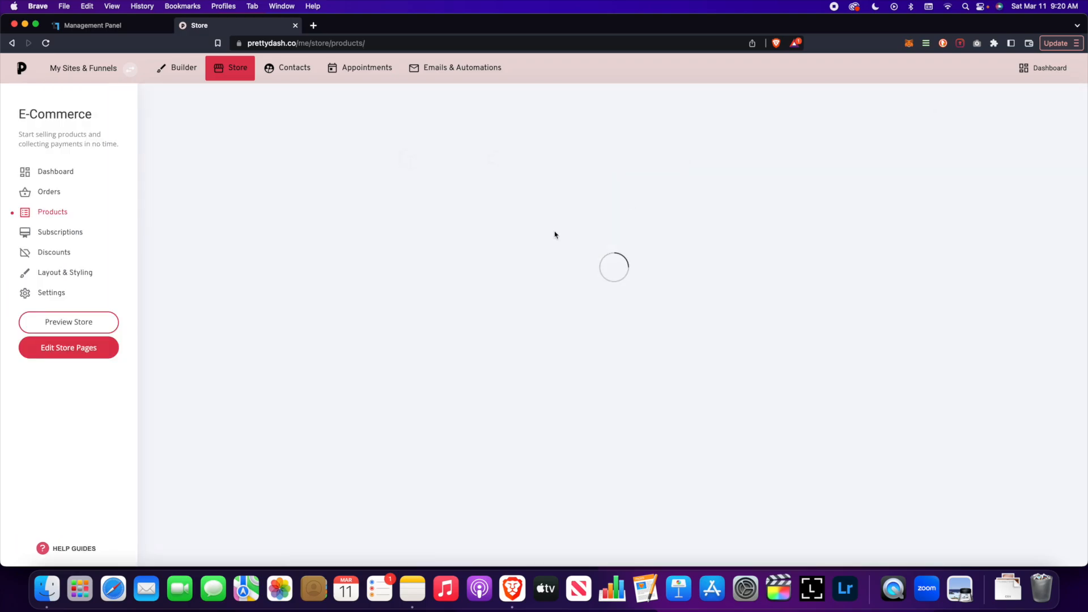
scroll(486, 255, down, 3)
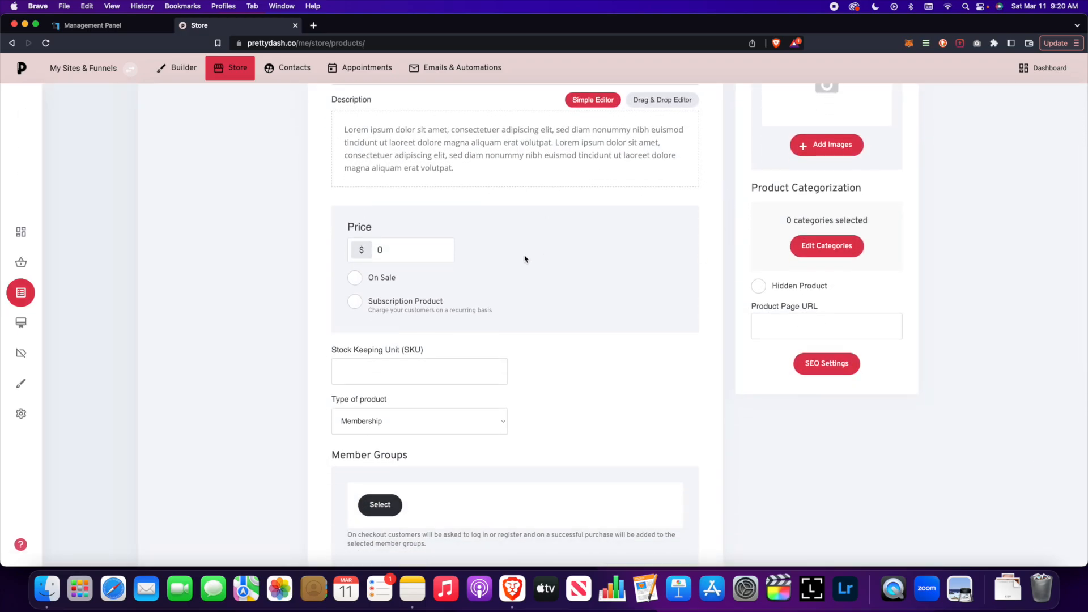
scroll(524, 256, down, 3)
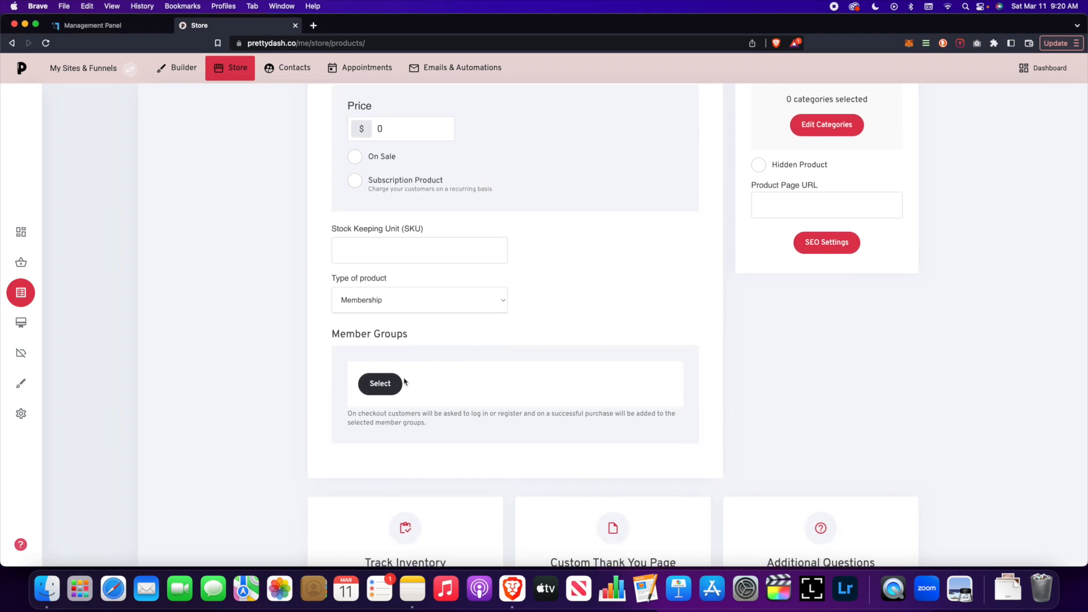
scroll(406, 383, up, 1)
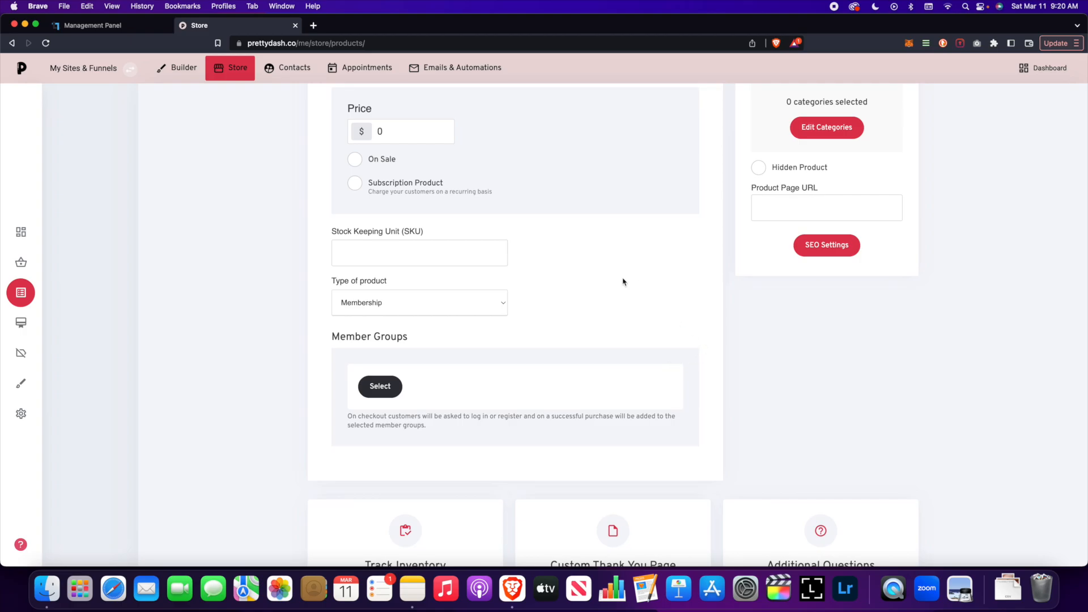
Try the courses member group for the membership product and cancel the choice.
click(377, 385)
click(486, 218)
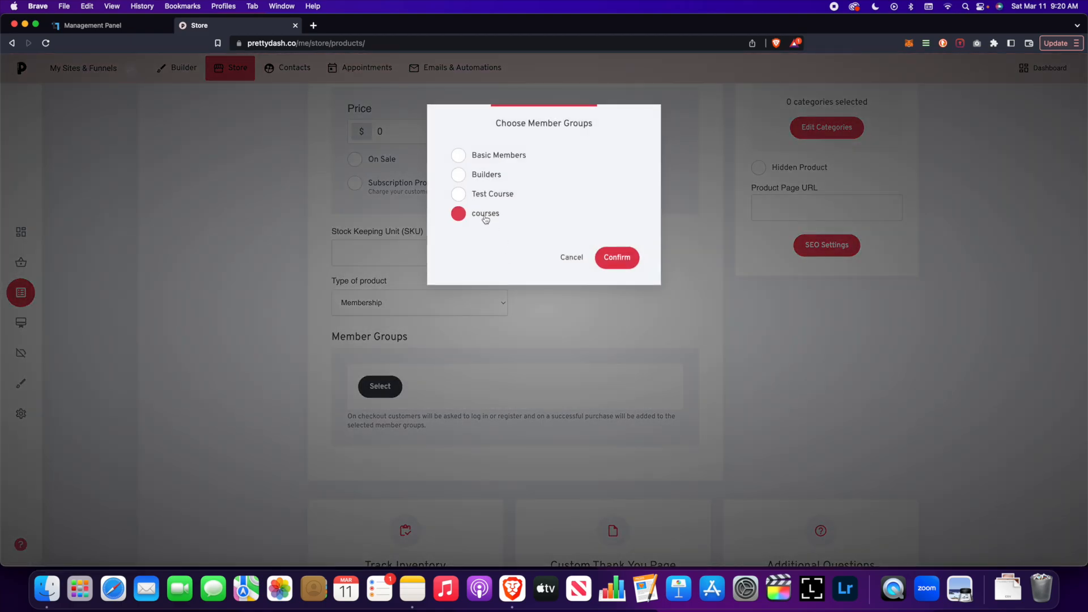
click(570, 257)
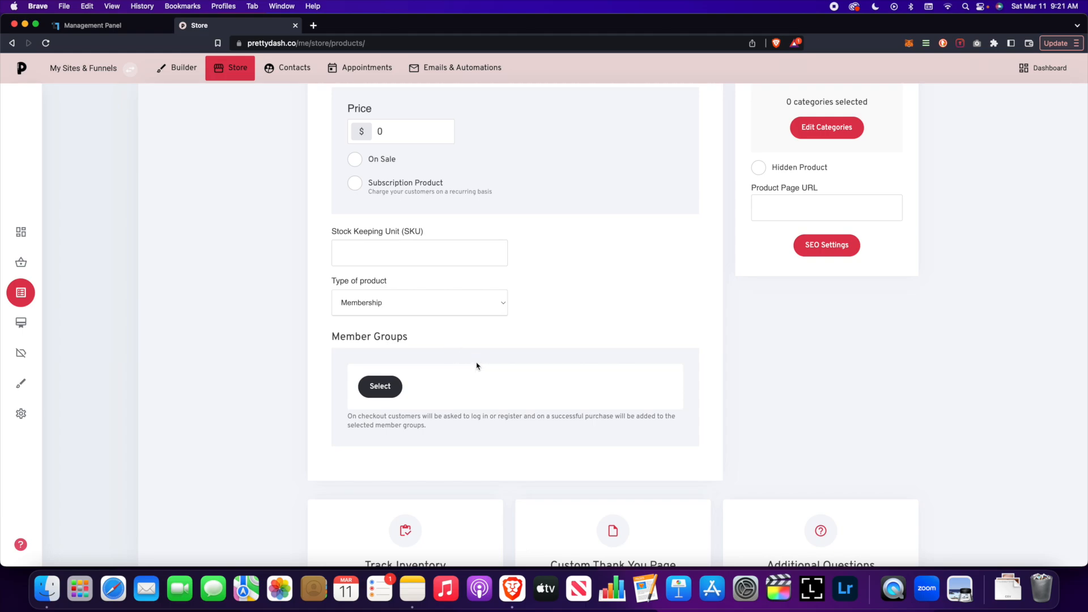
Review the rest of the membership product form and switch its Hidden Product option on and off again.
scroll(478, 362, down, 3)
scroll(477, 362, up, 3)
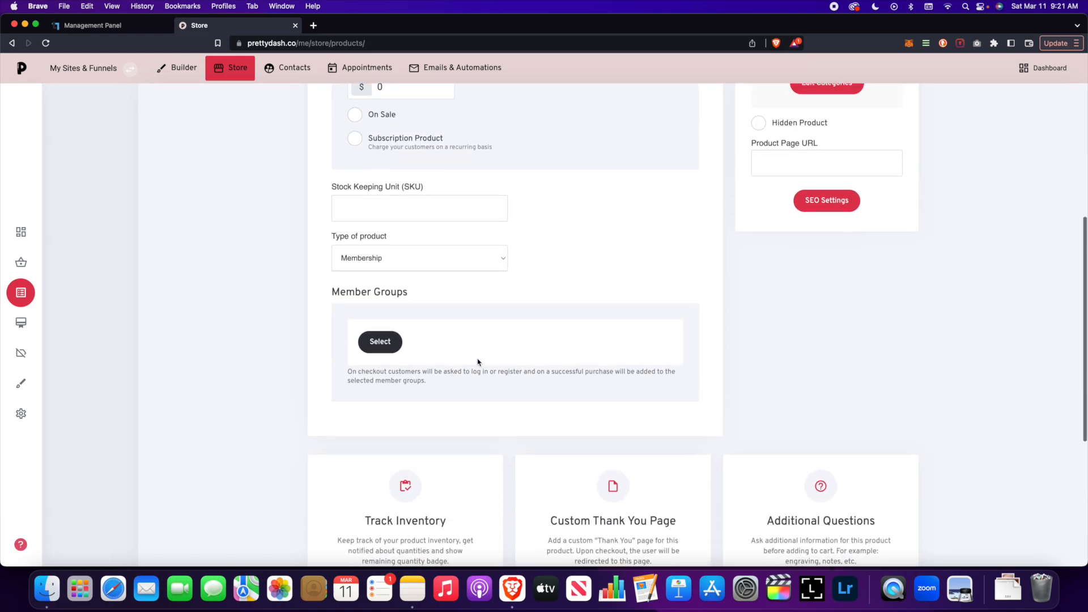
scroll(478, 362, up, 5)
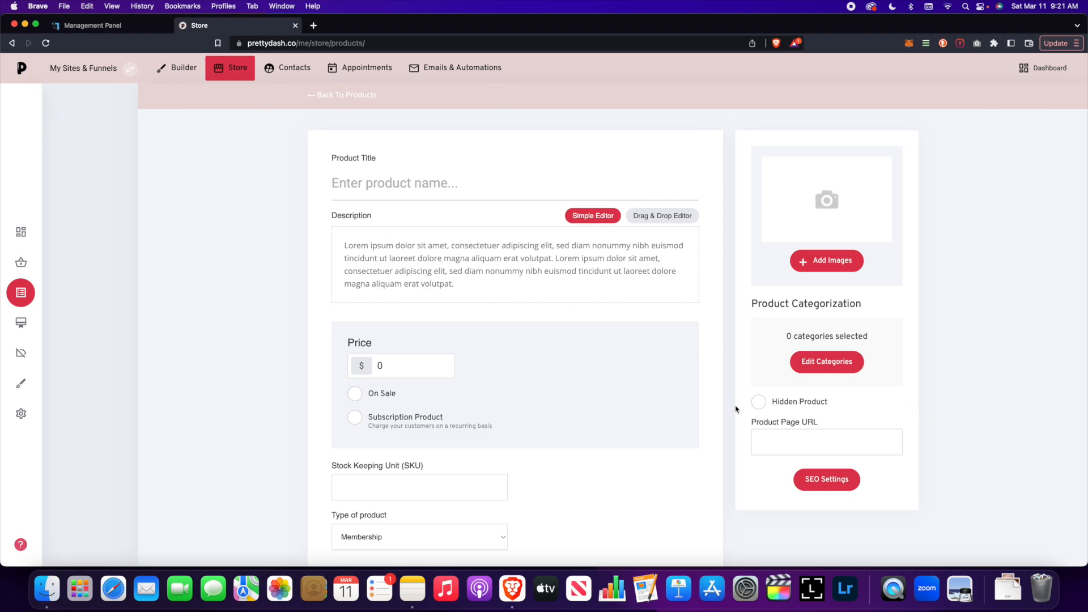
click(759, 404)
click(759, 402)
Open Test Page in the website builder and add an empty block above the footer.
click(177, 69)
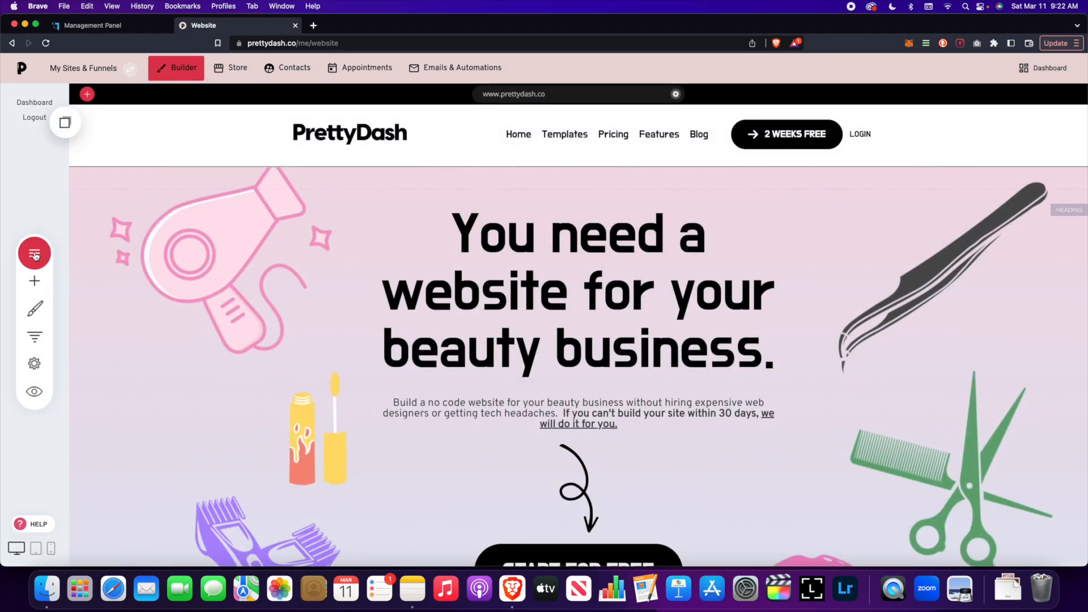
click(34, 255)
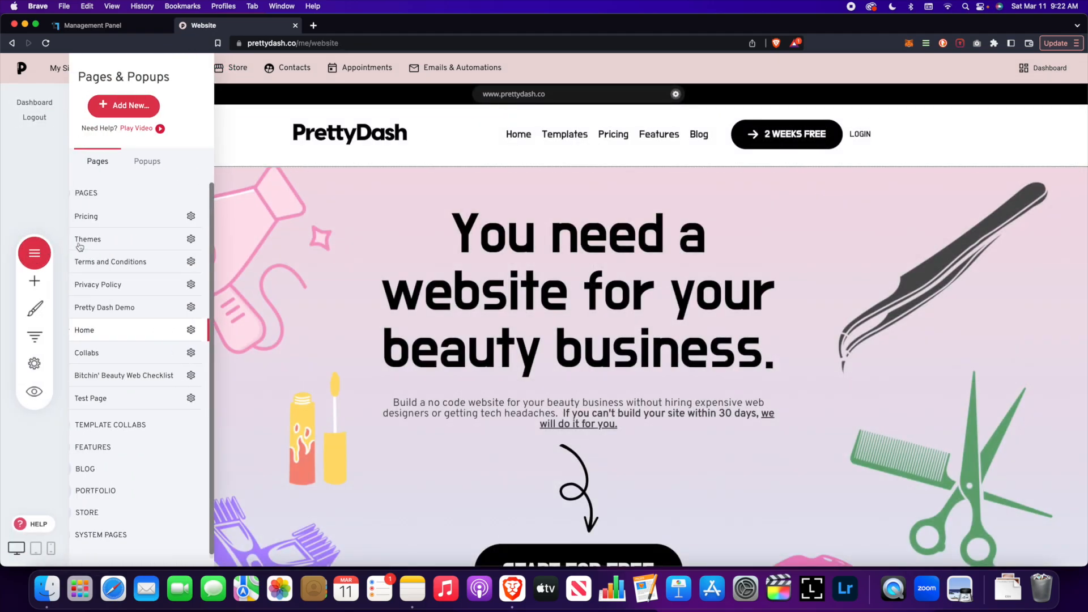
click(180, 392)
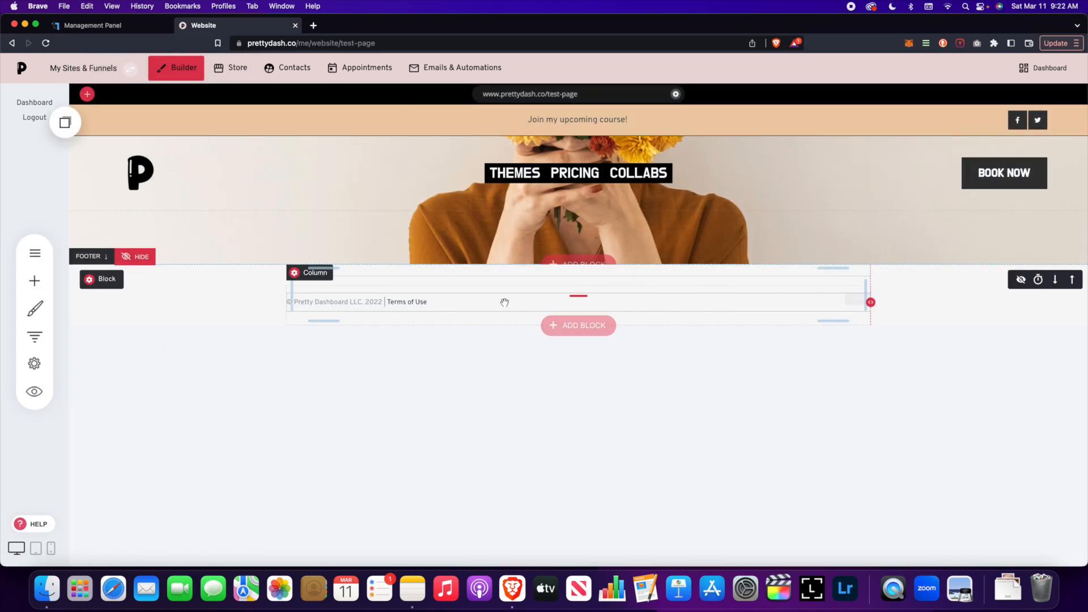
click(570, 263)
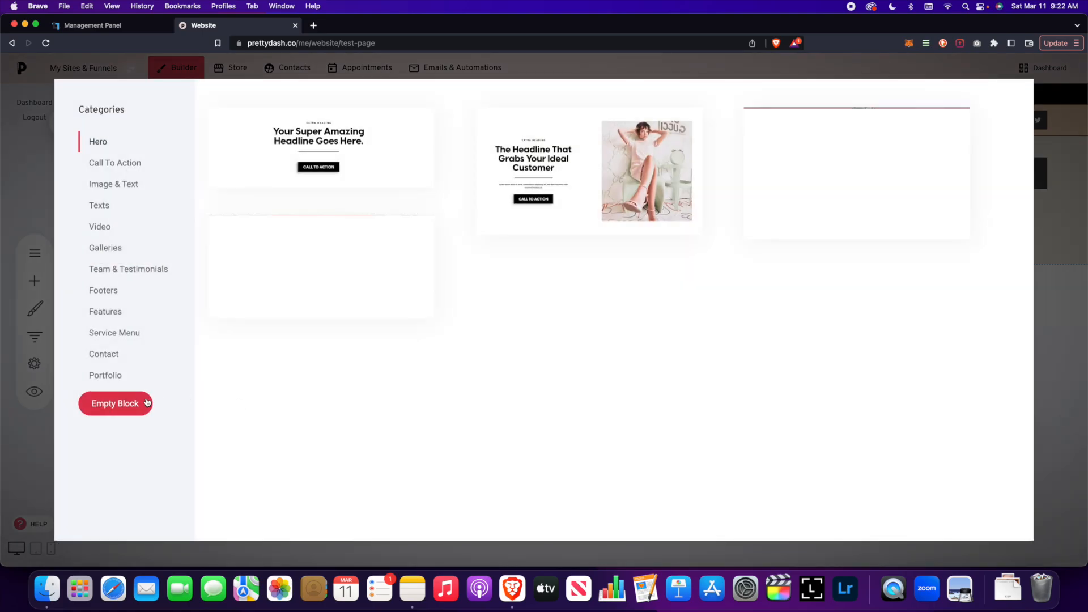
click(145, 399)
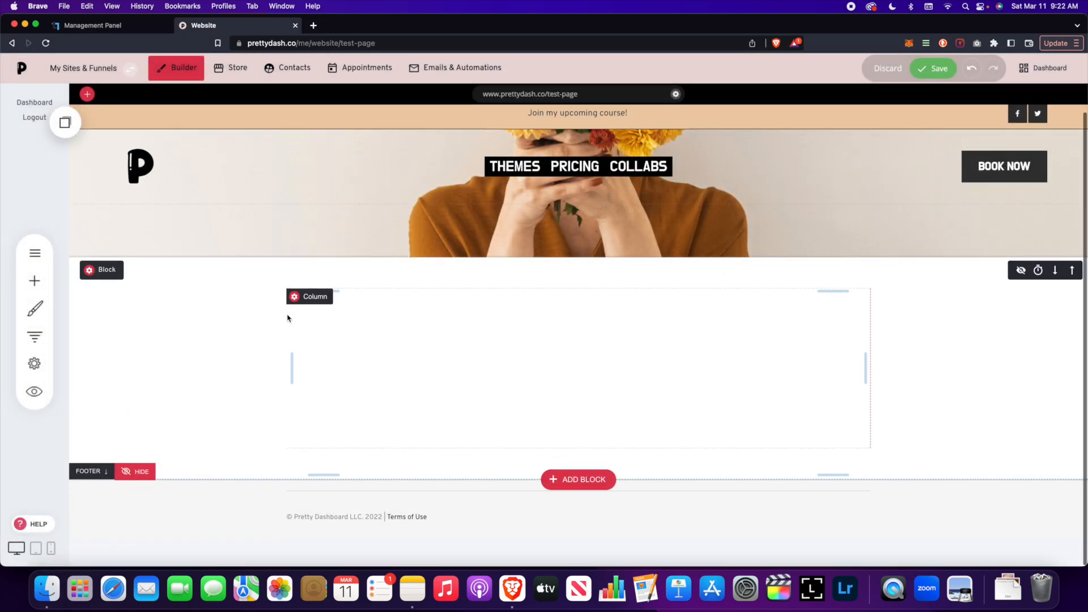
Place a Store widget in the empty block on the test page.
click(35, 281)
scroll(140, 310, down, 5)
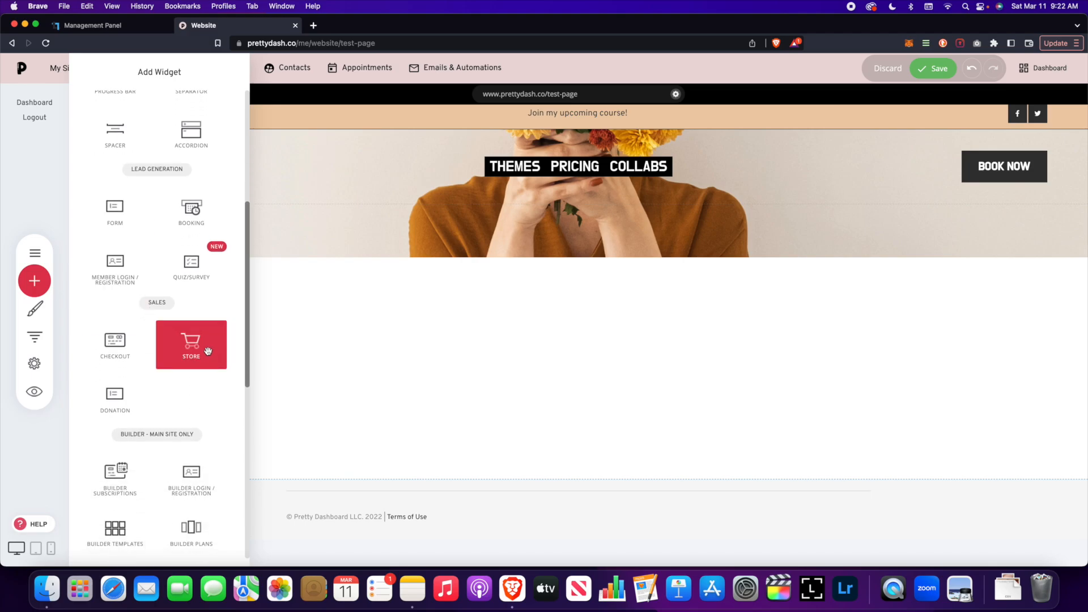
drag(206, 347, 453, 303)
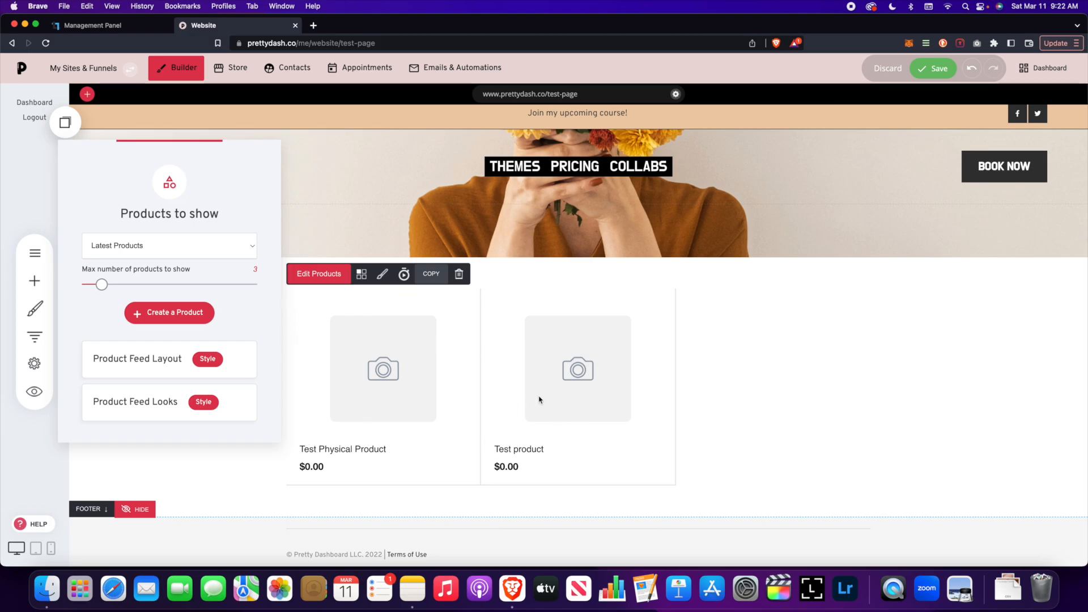
Try All from selected categories as the Products to show setting of the store widget.
click(230, 244)
key(Escape)
click(224, 261)
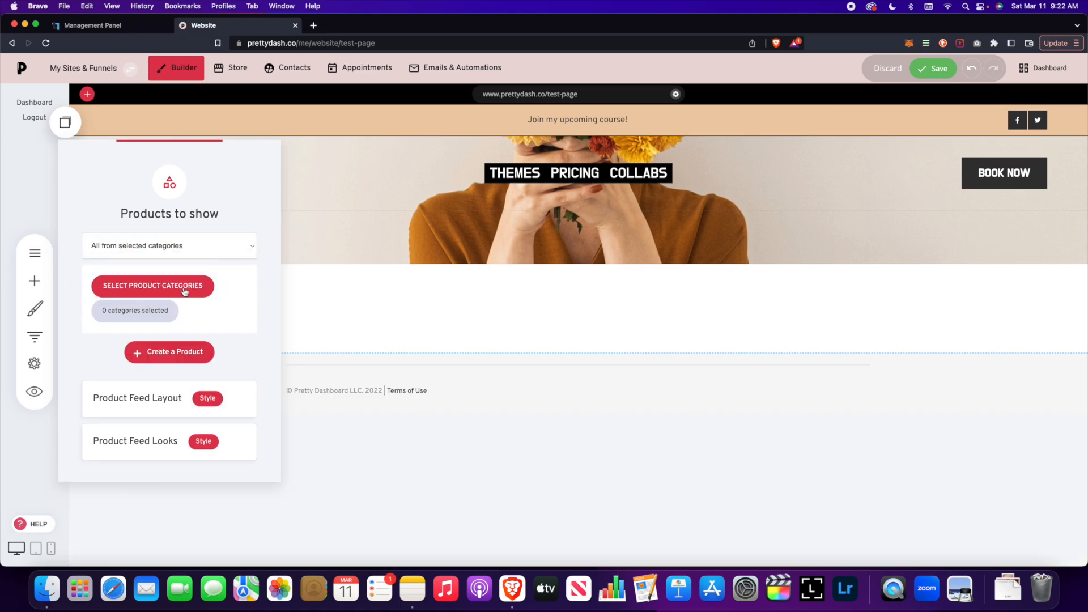
Set the store widget to show Selected products and choose Test Physical Product.
click(232, 244)
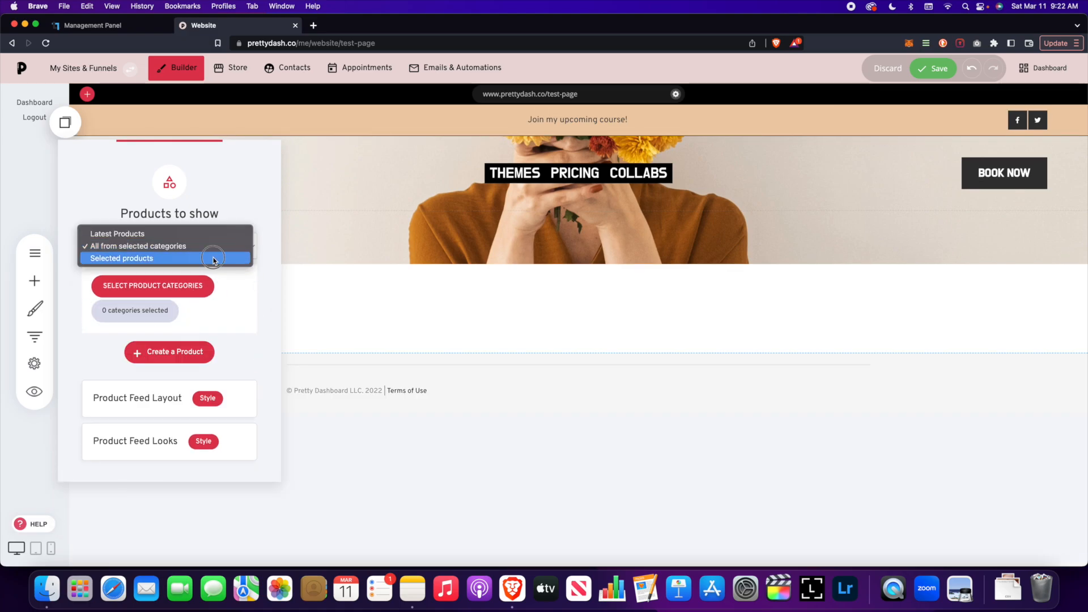
click(214, 258)
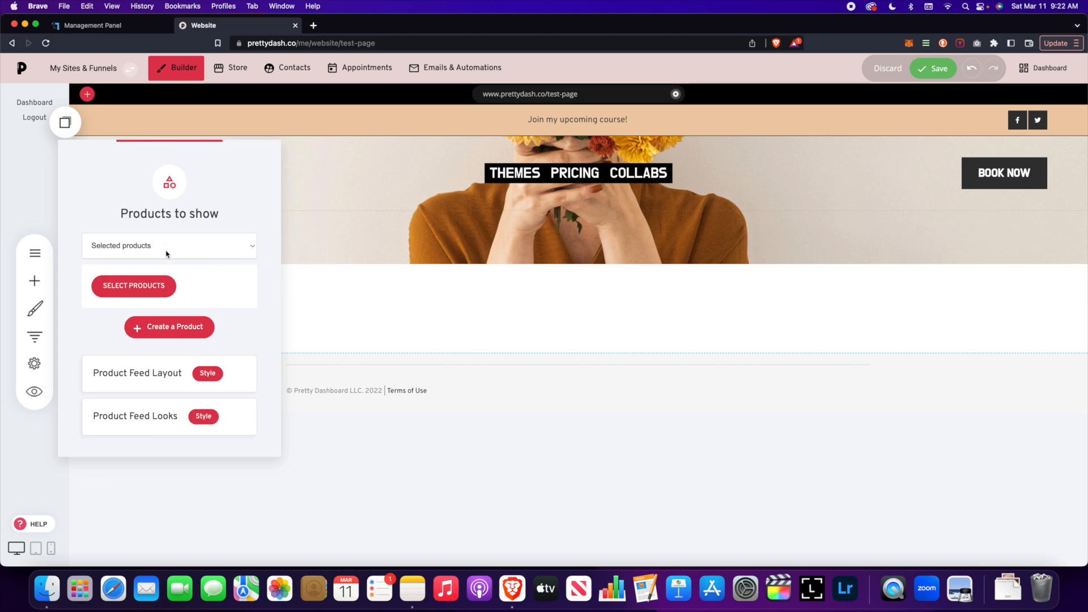
click(170, 284)
click(472, 157)
click(460, 176)
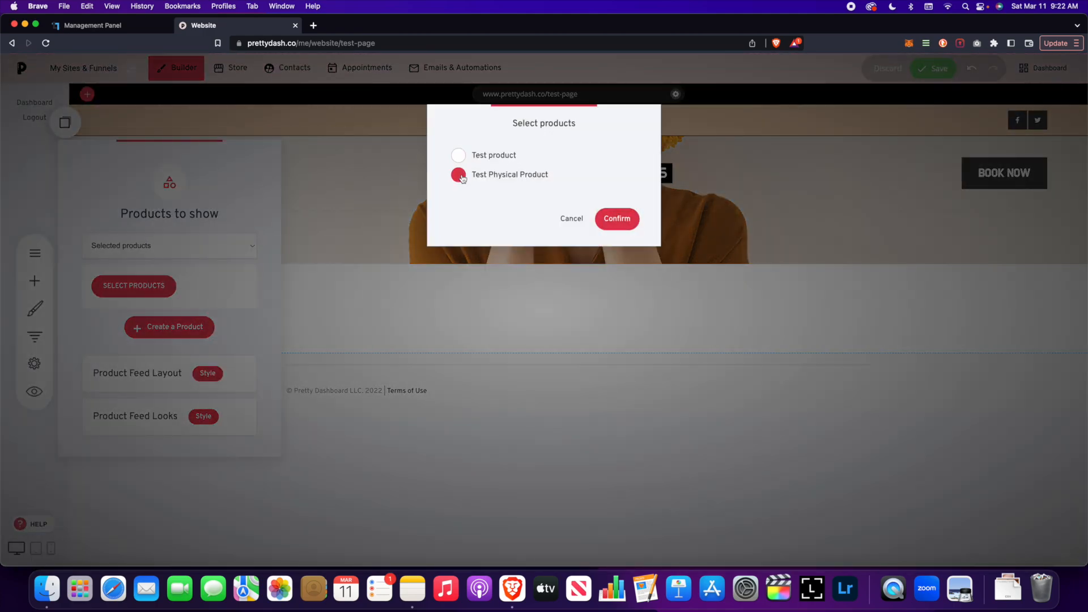
click(629, 219)
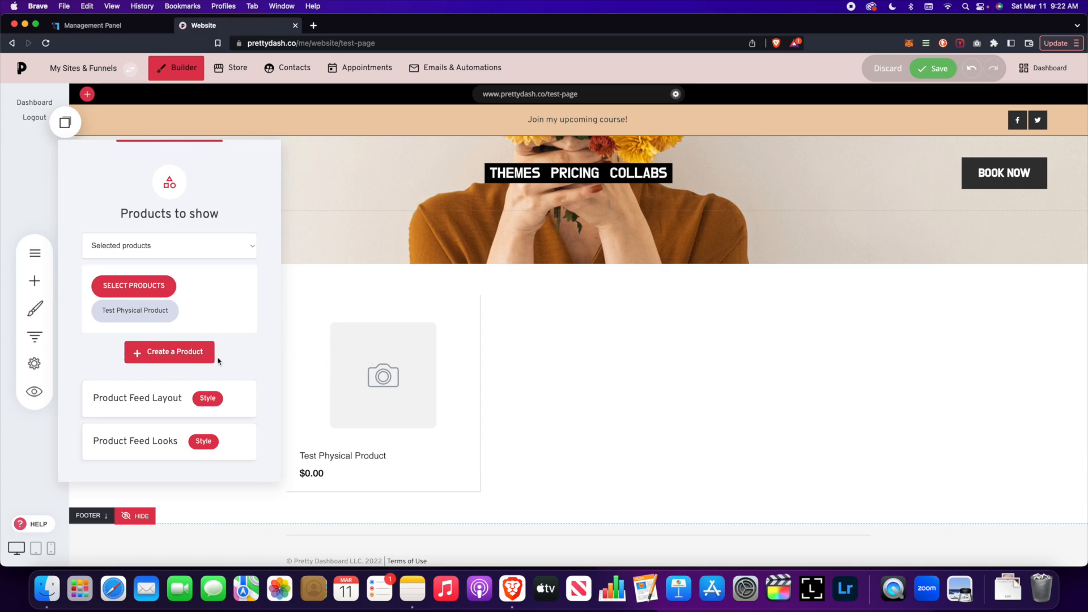
Enable the "Add to Cart" / "Buy Now" button in the Product Feed Layout and try the "Left in stock" remaining inventory option.
click(214, 398)
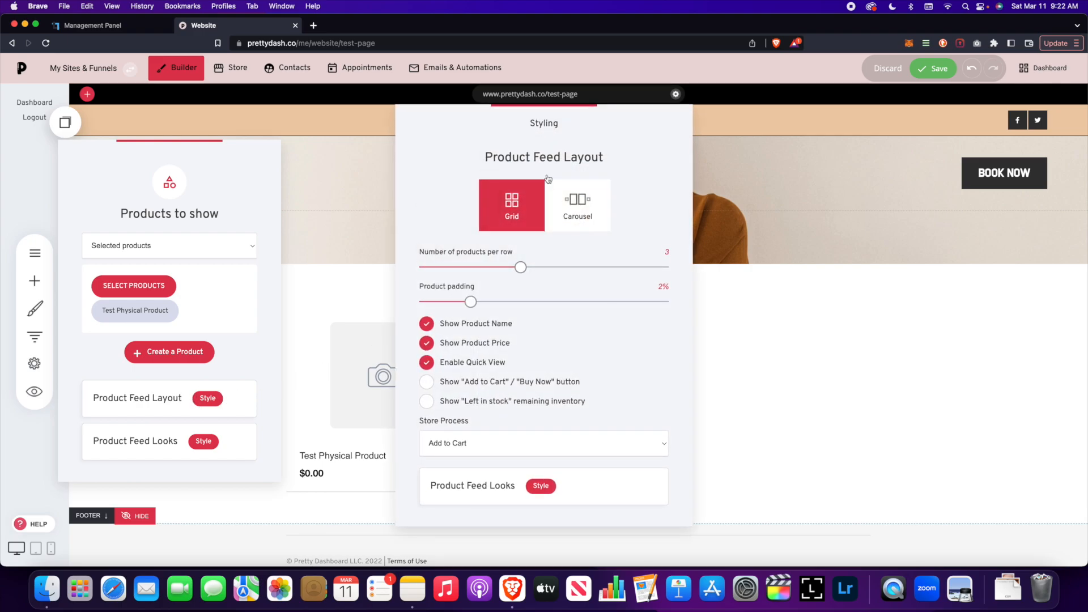
drag(547, 179, 691, 169)
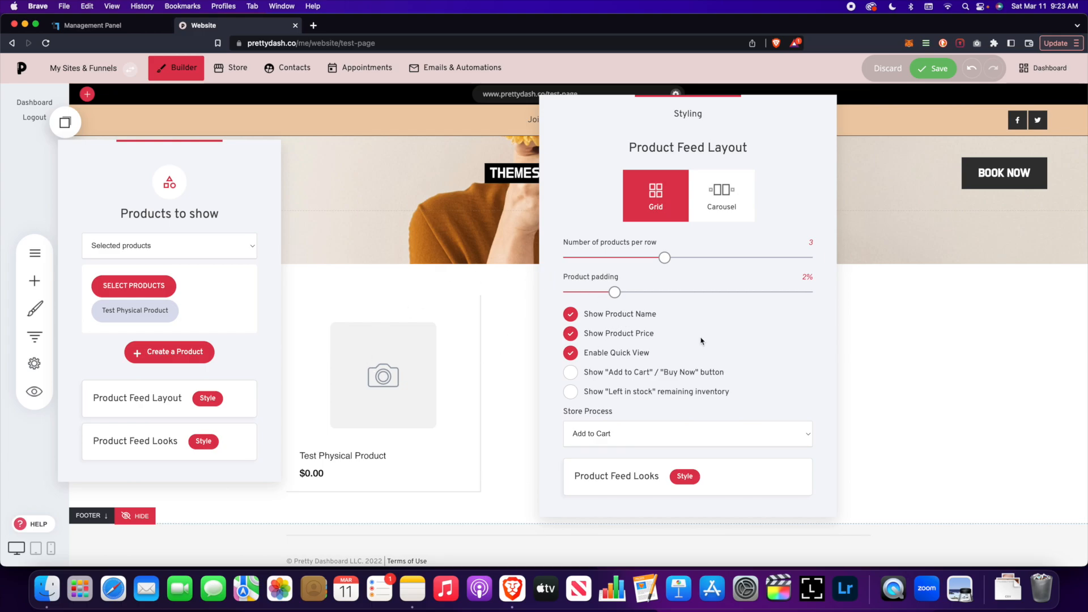
click(631, 374)
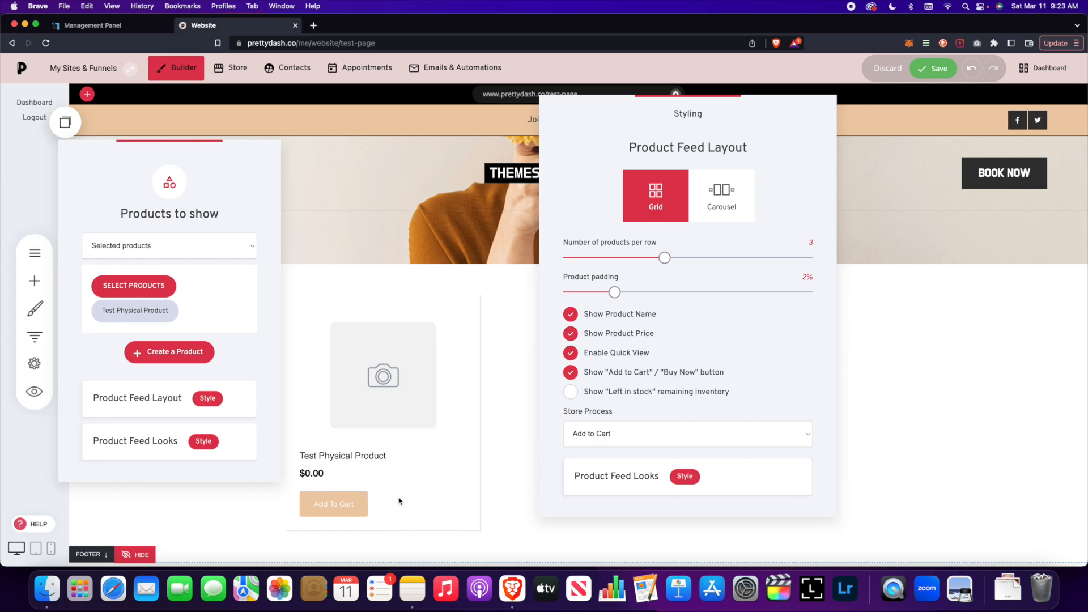
click(598, 394)
click(661, 401)
Hide the product name, price and "Add to Cart" / "Buy Now" button in the product feed and save the page.
click(573, 317)
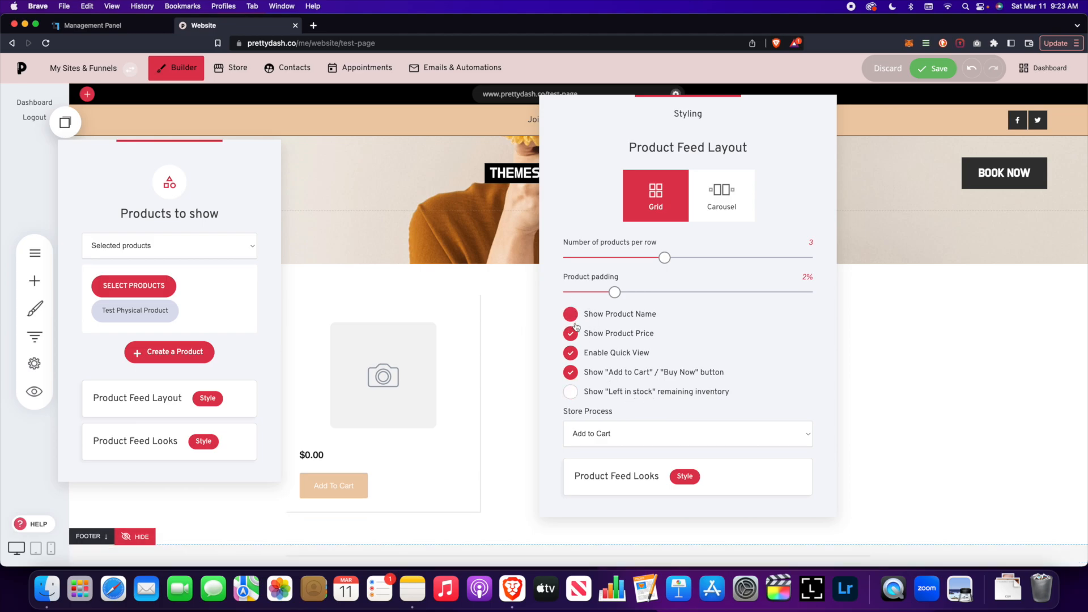
click(571, 335)
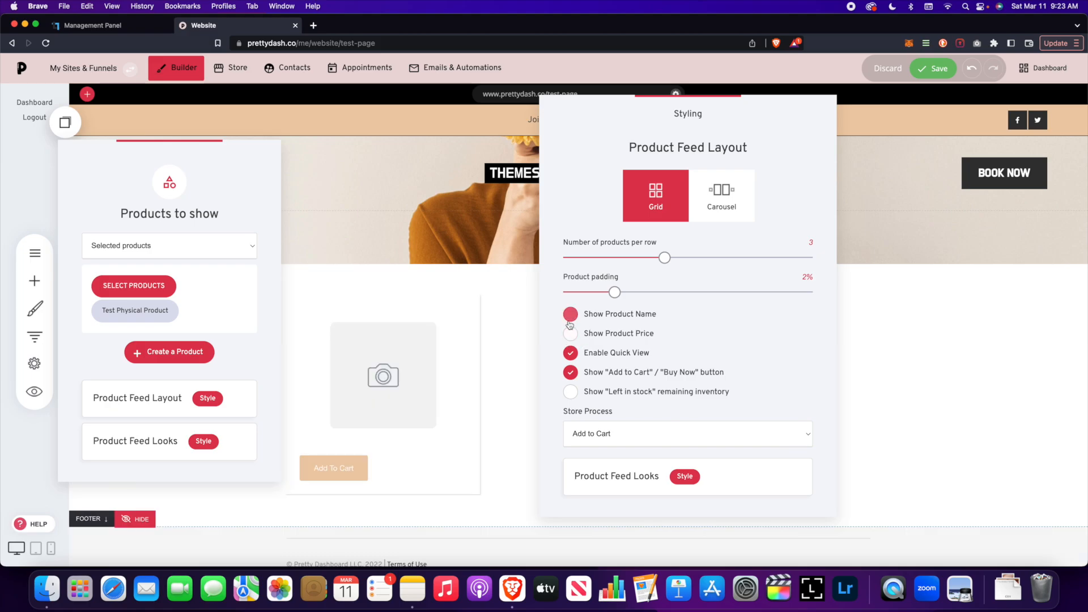
click(572, 374)
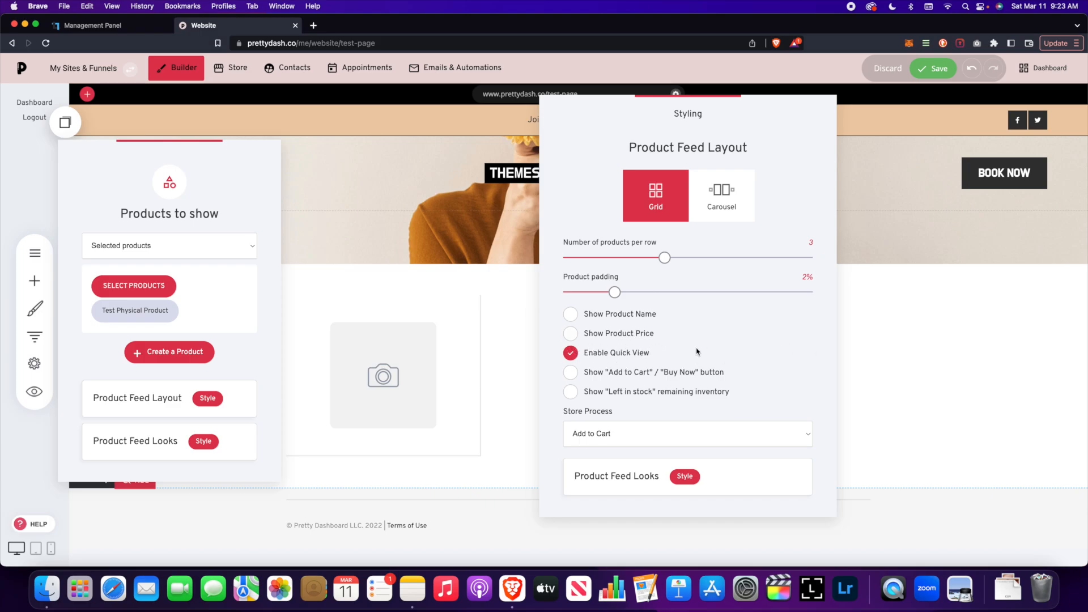
click(901, 287)
click(926, 73)
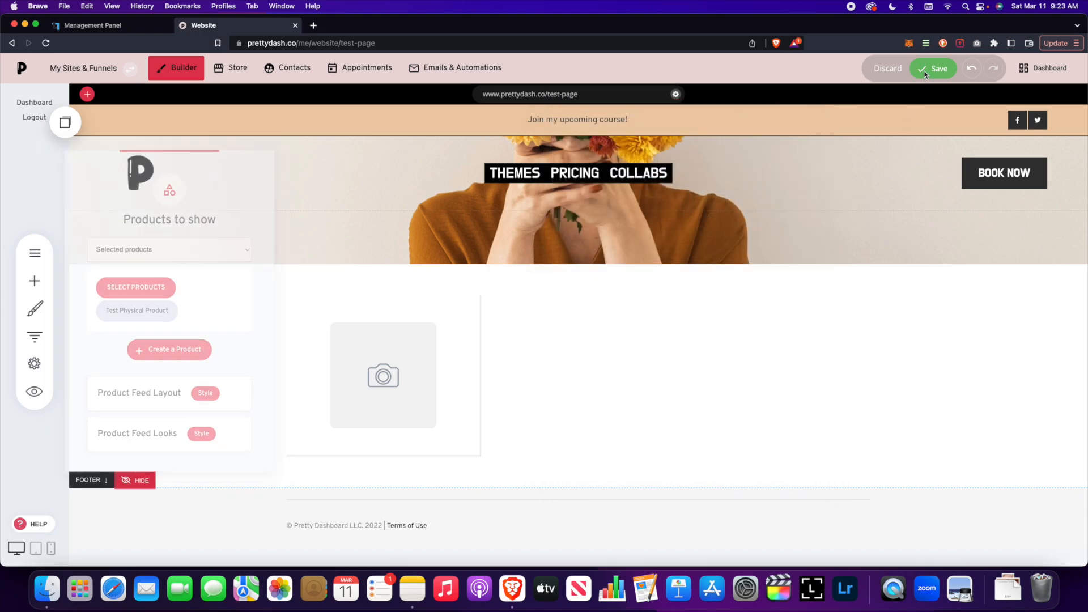
Preview the test page and inspect the product's quick view popup, closing it again.
click(35, 390)
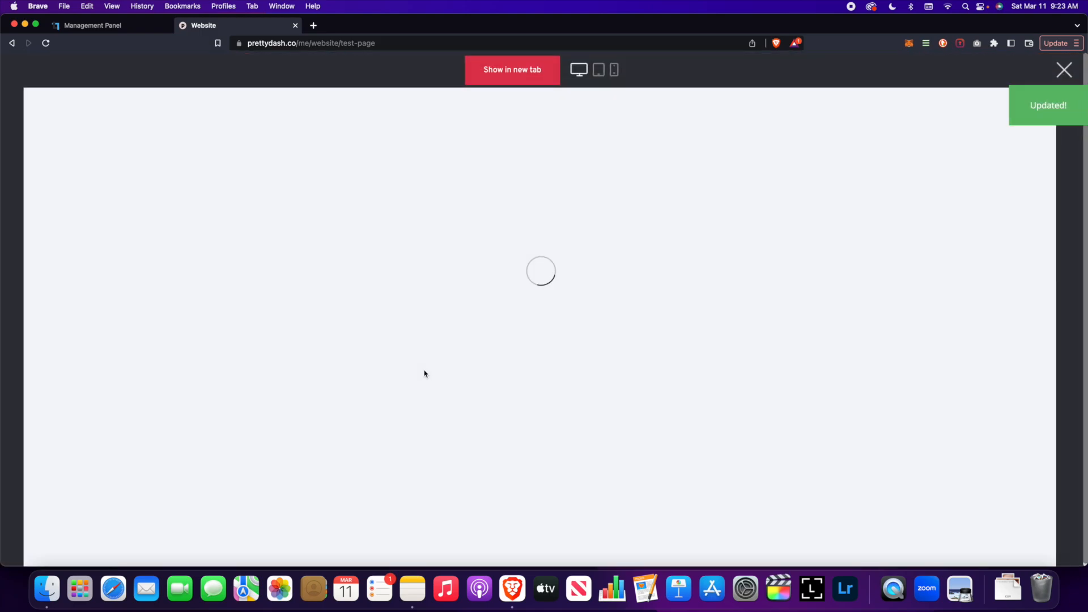
mouse_move(425, 374)
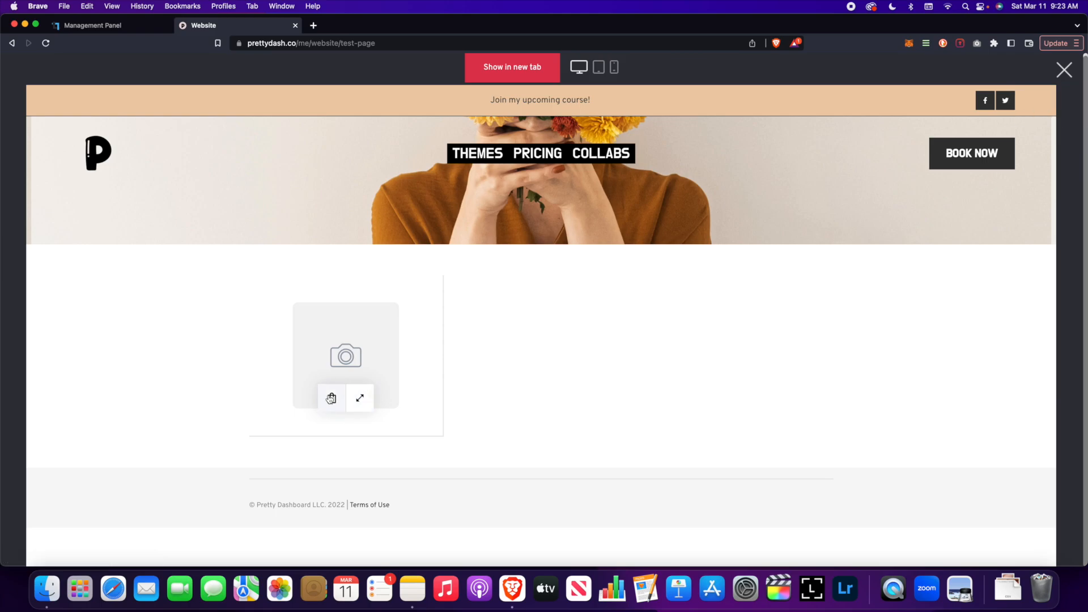
click(358, 400)
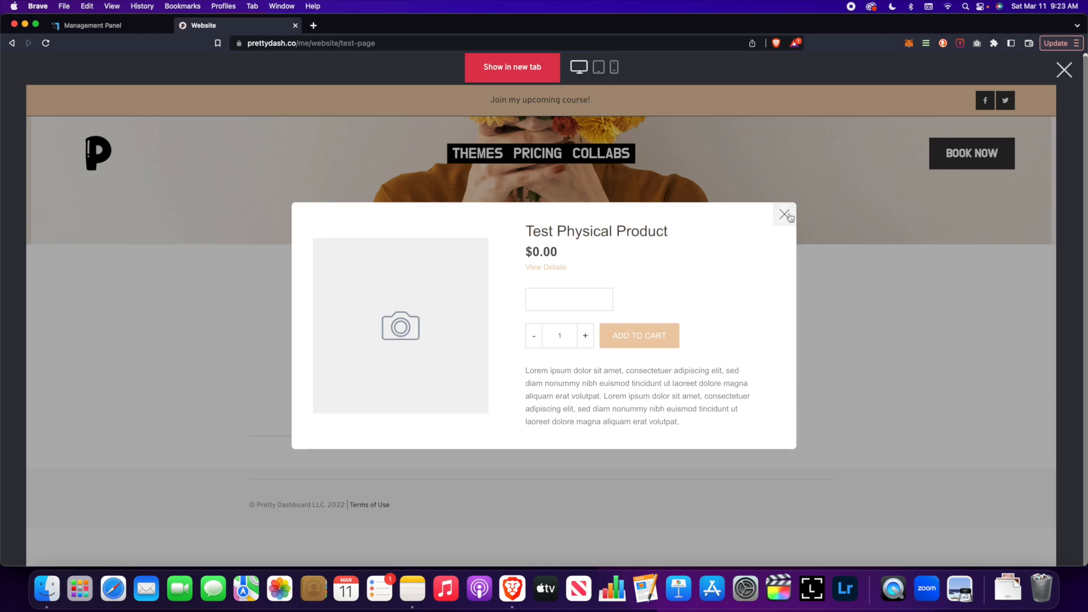
click(785, 215)
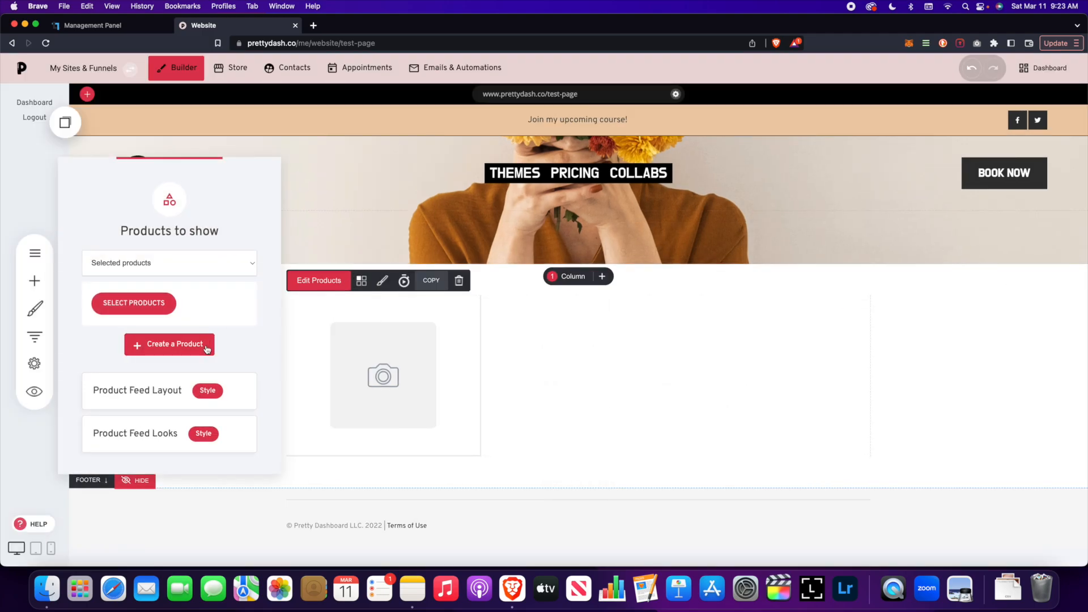
Set the Product Feed Looks to the borderless style with the image above the text.
click(205, 435)
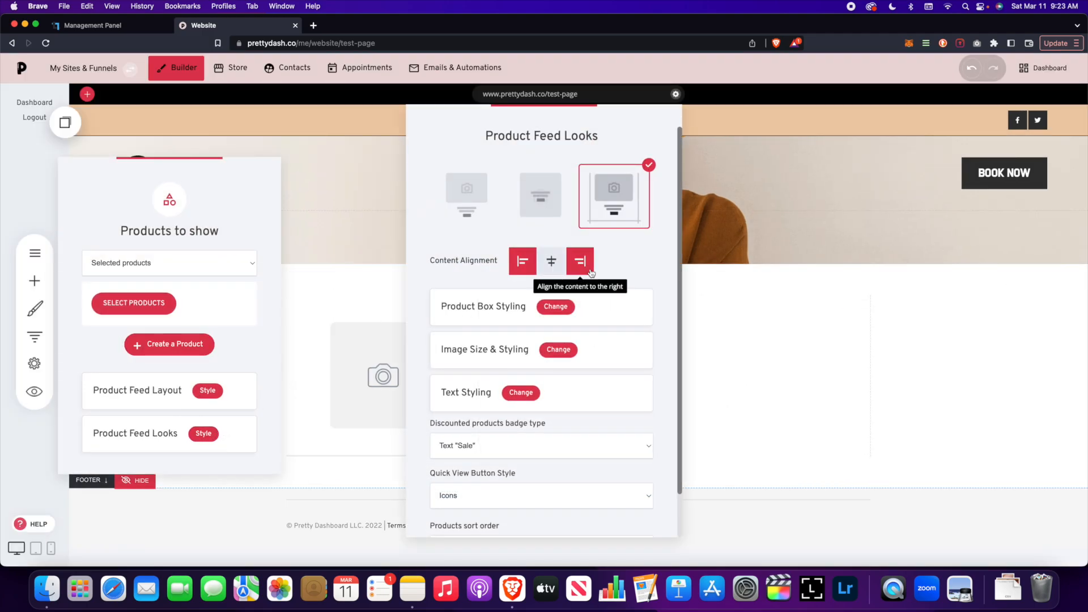
drag(550, 118, 771, 117)
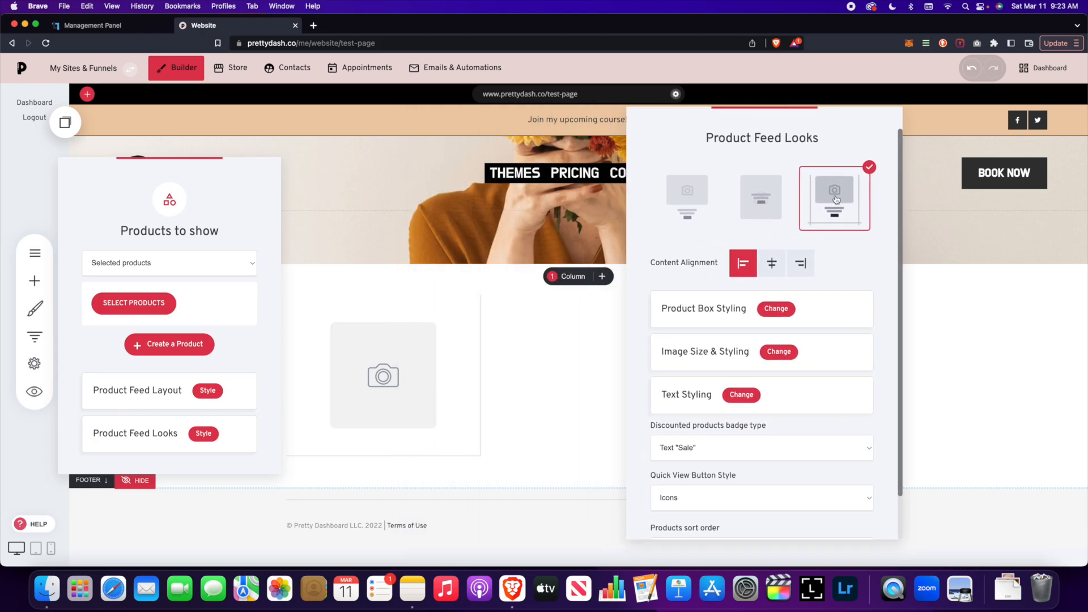
click(687, 197)
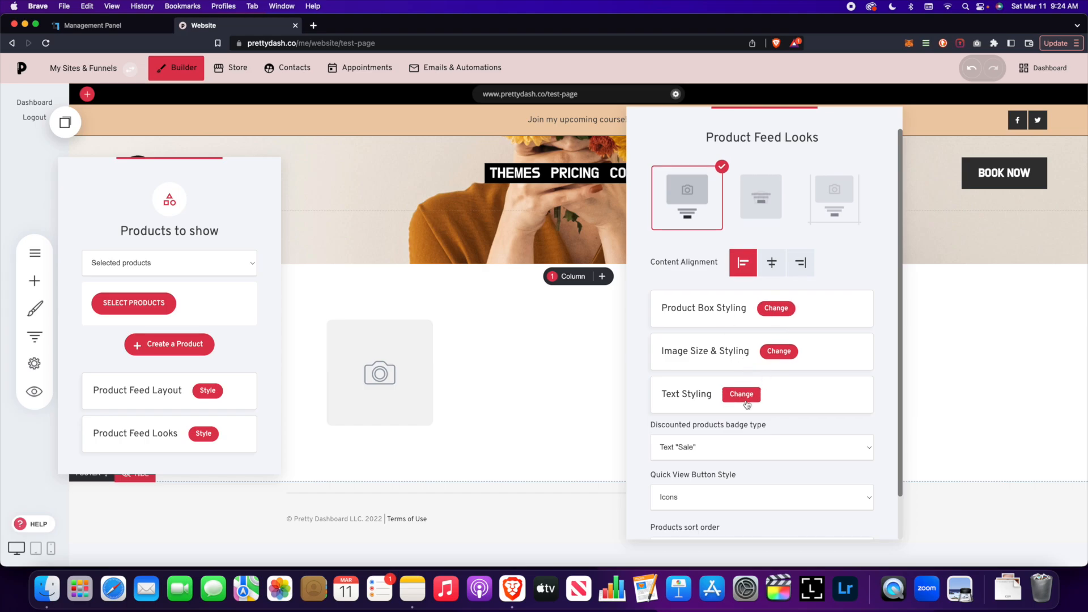
Center the content alignment in the Product Feed Looks.
scroll(759, 408, down, 2)
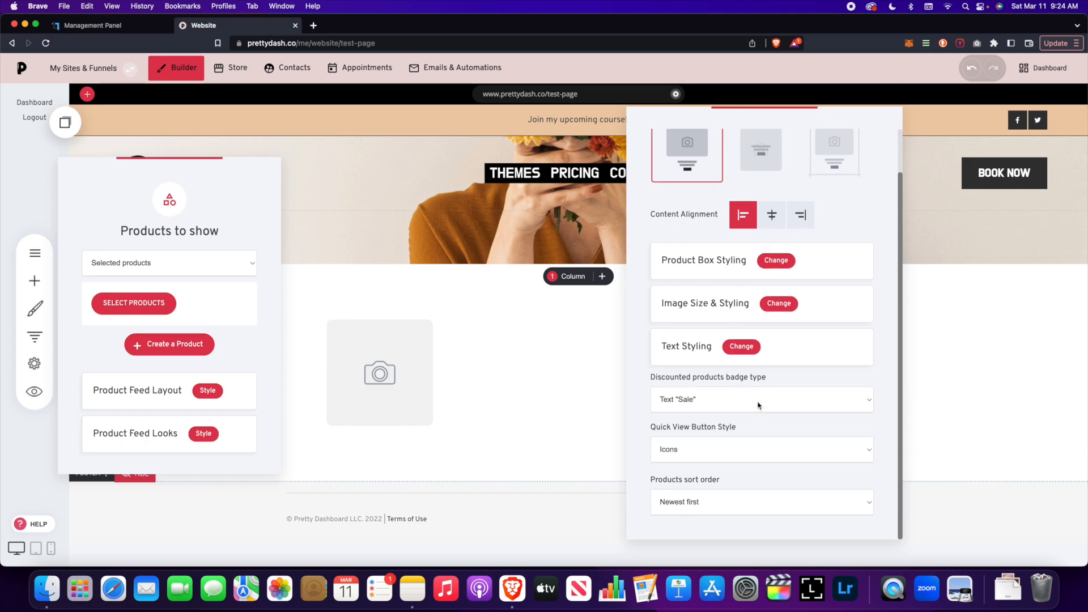
scroll(759, 406, up, 2)
click(769, 264)
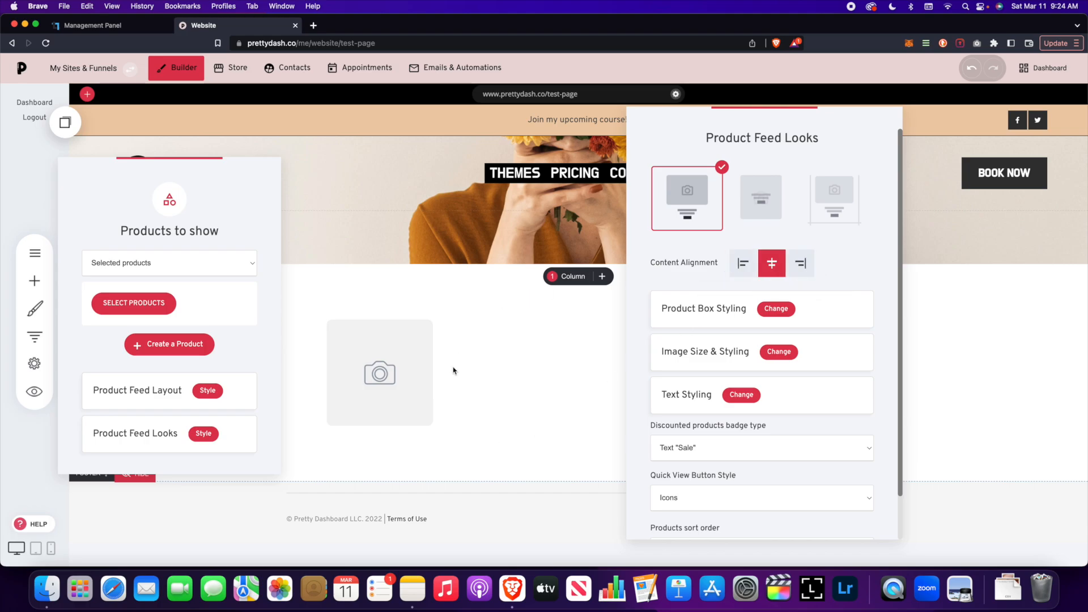
Review the store widget's Product Feed Layout and Product Feed Looks settings, closing each again.
click(322, 344)
click(361, 281)
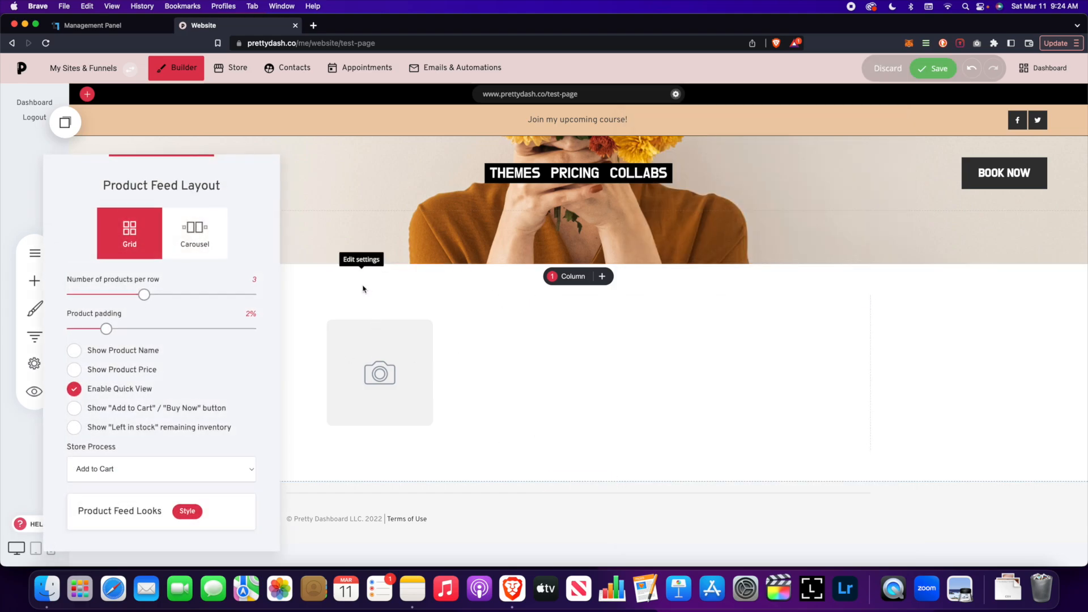
click(354, 338)
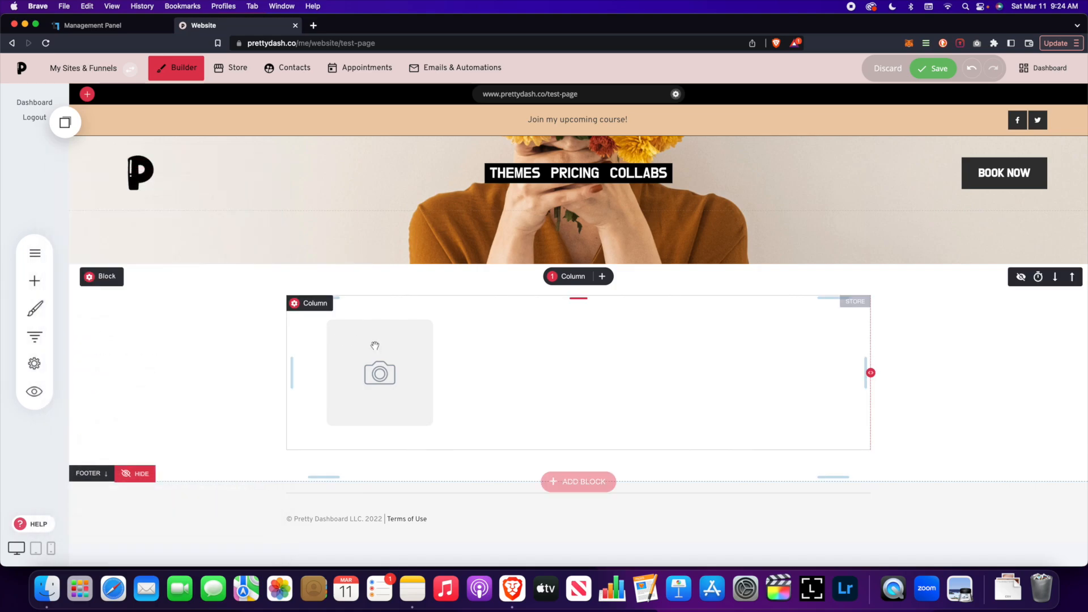
click(382, 279)
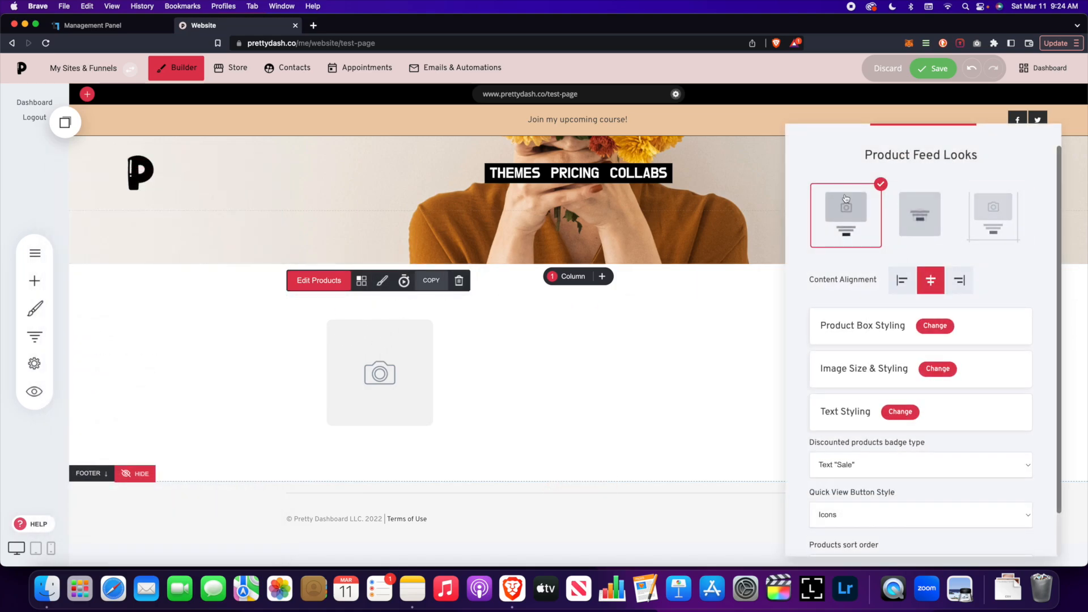
click(438, 342)
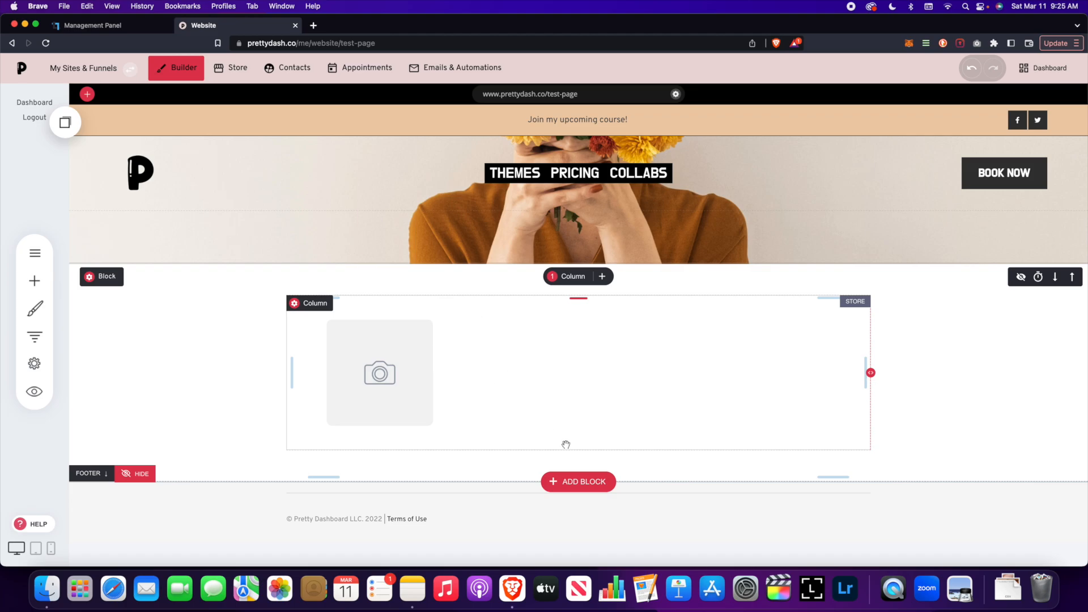
Add an empty block below the store block and place an Image widget in it.
click(583, 483)
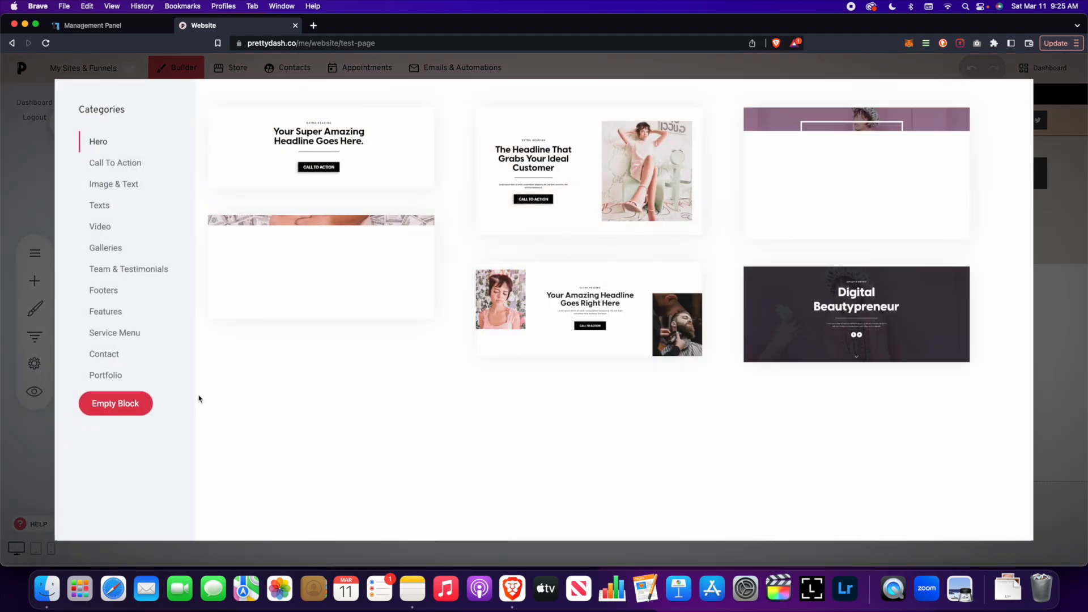
click(150, 405)
scroll(343, 377, down, 4)
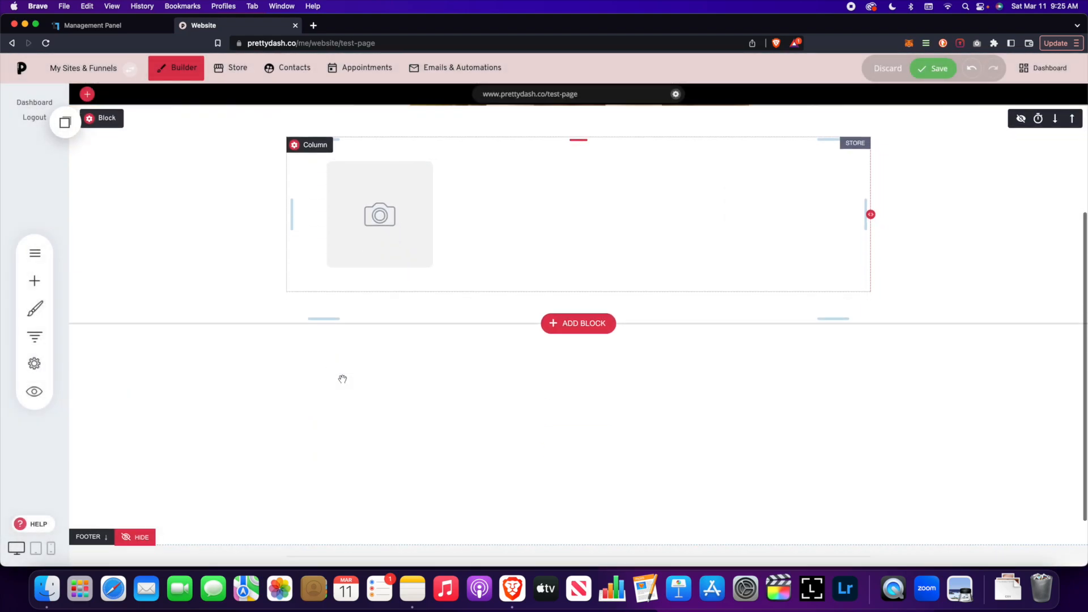
click(35, 287)
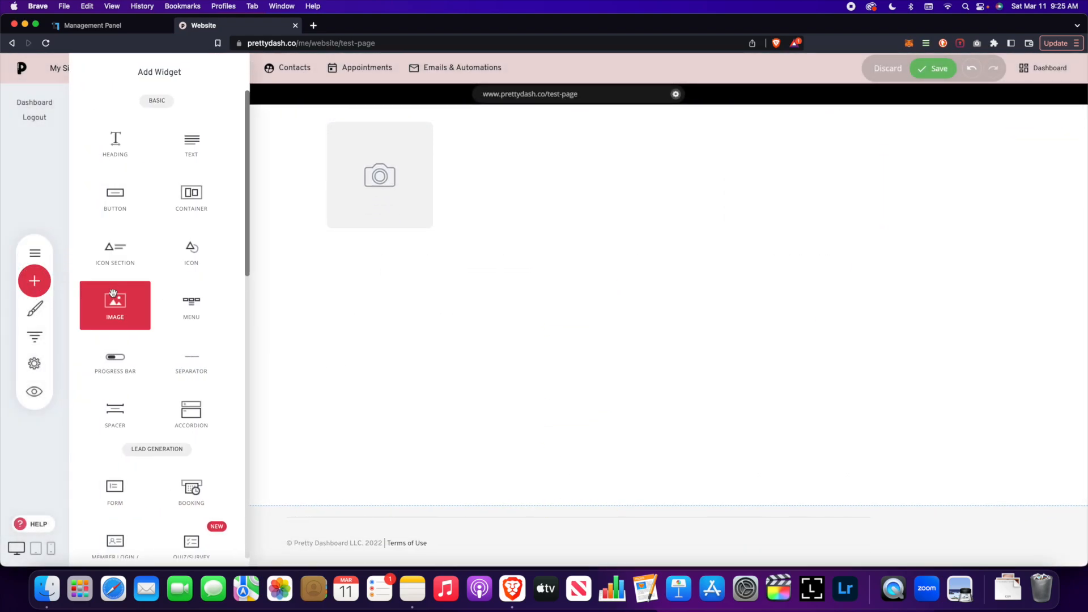
drag(114, 306, 498, 306)
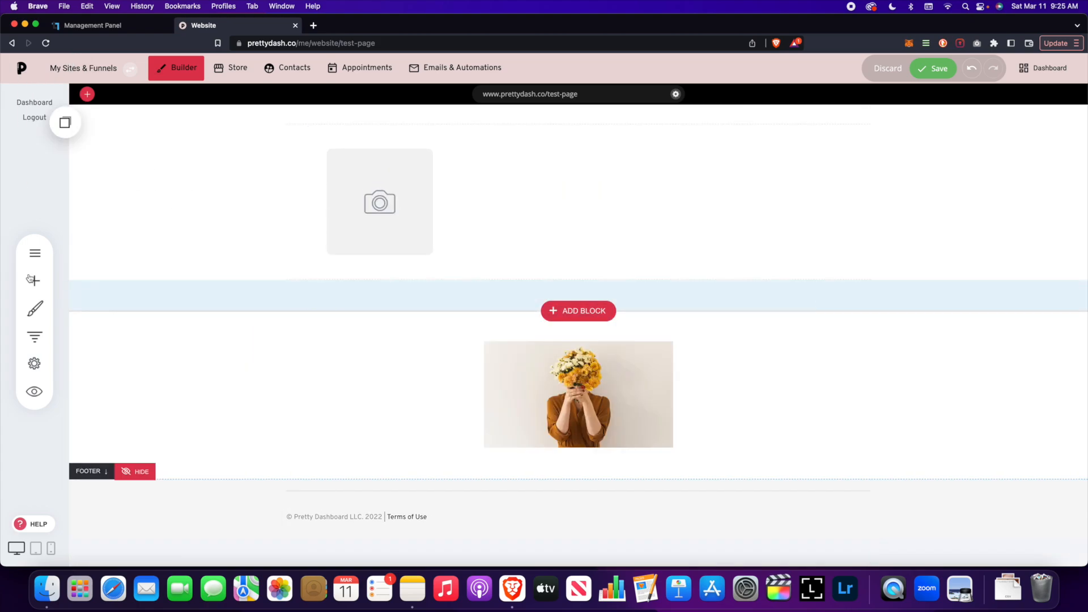
Add a Heading widget above the image and set its text to "Store Product Title".
click(35, 280)
drag(115, 142, 583, 333)
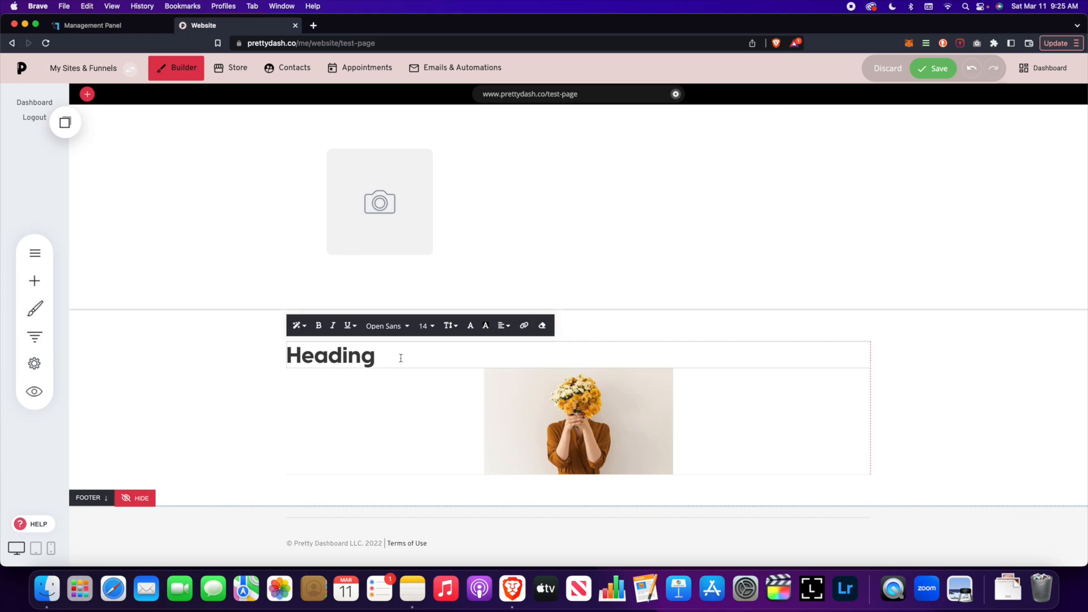
double_click(382, 356)
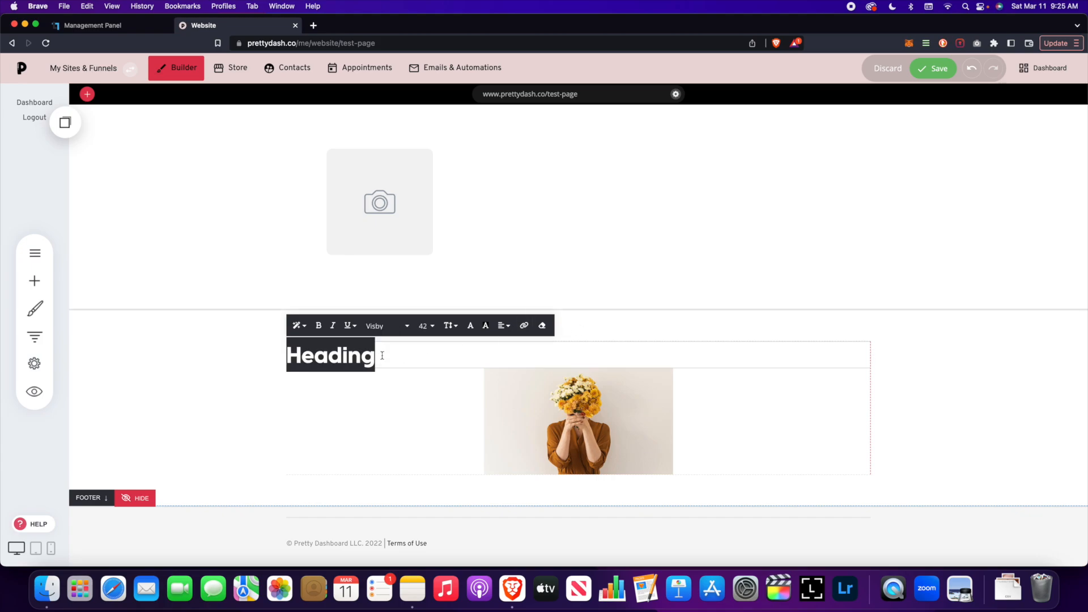
text(S)
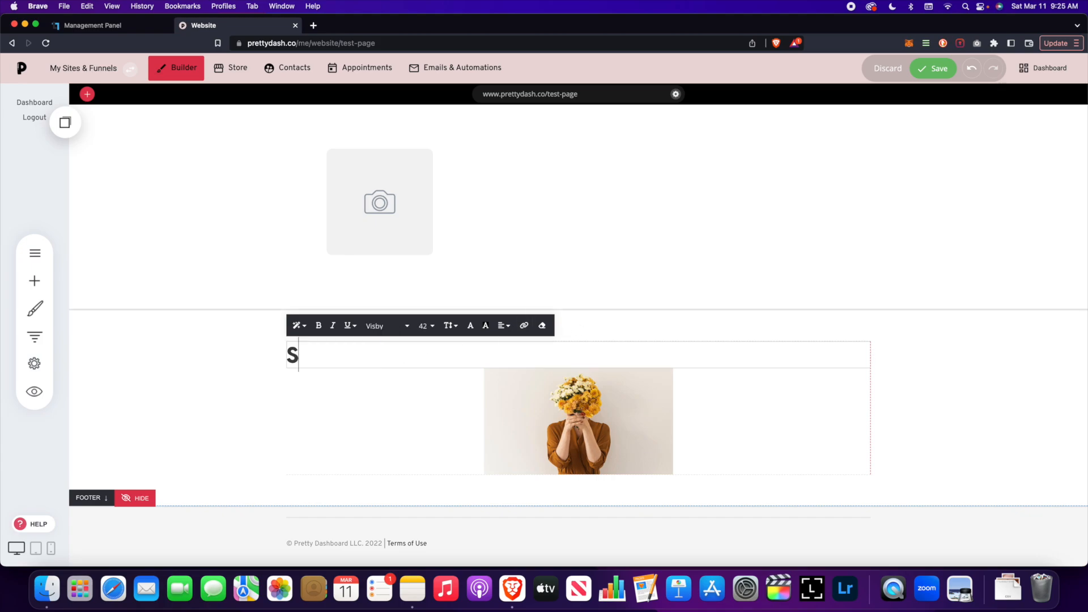
text(tore Product Title)
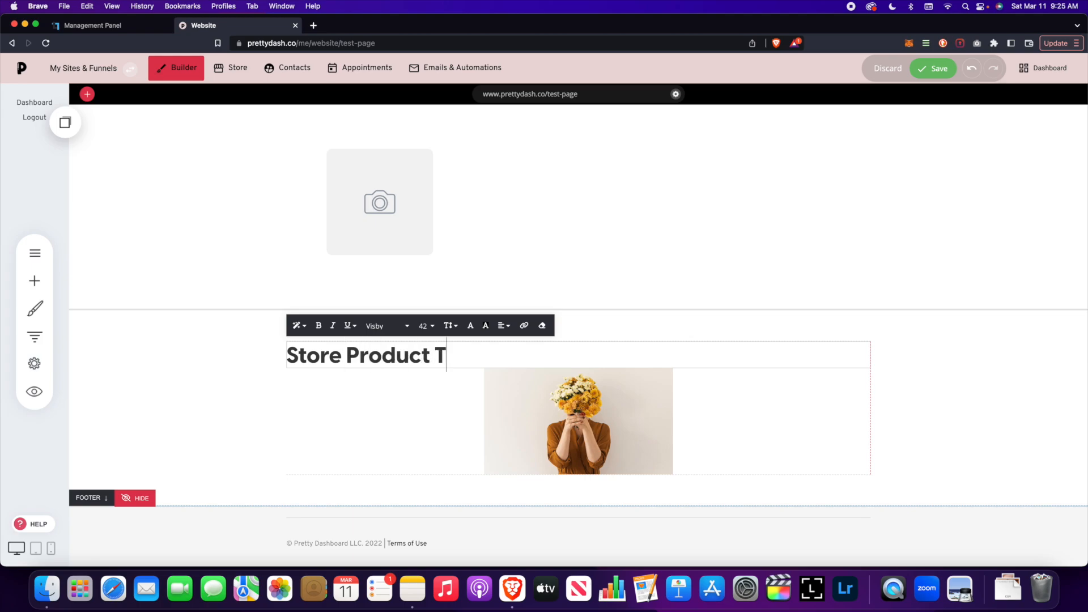
Center the "Store Product Title" heading above the image.
triple_click(408, 355)
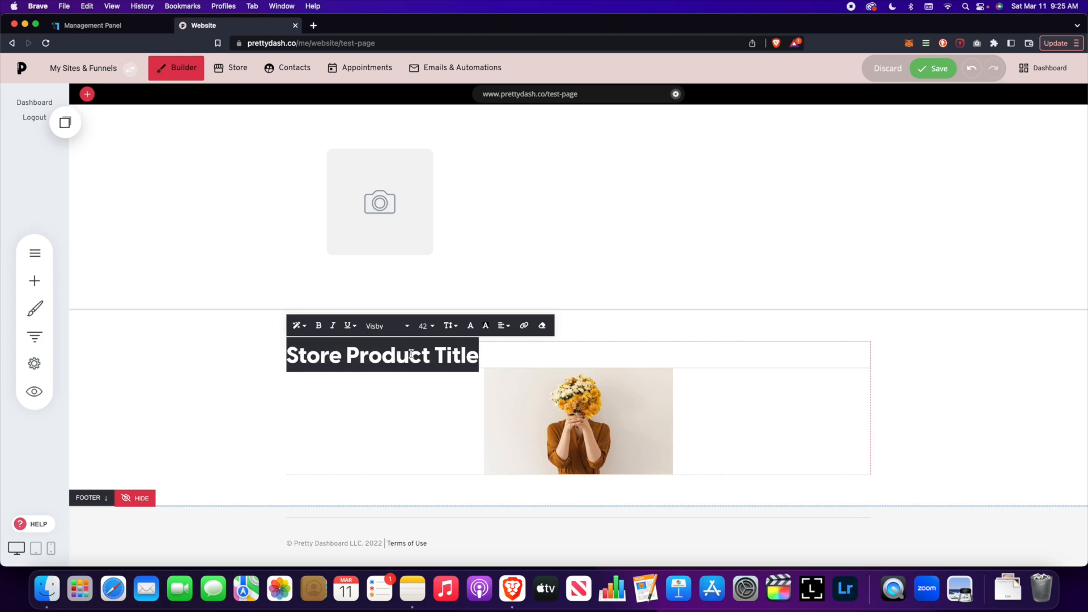
click(504, 325)
click(516, 345)
click(658, 389)
click(721, 380)
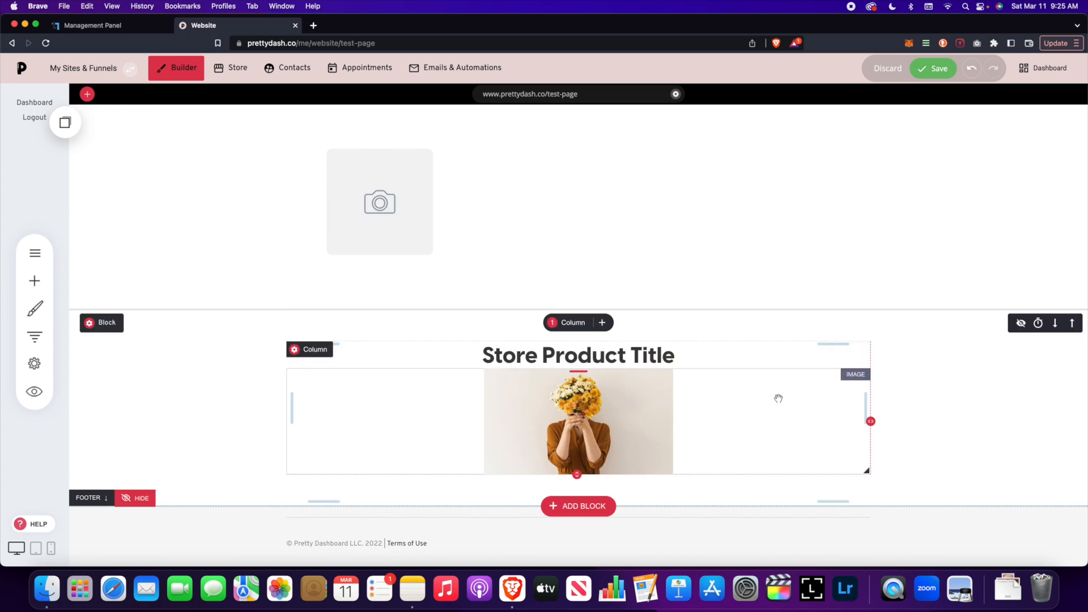
Add a Button widget directly below the image in the new block.
click(37, 282)
drag(113, 194, 573, 482)
click(432, 441)
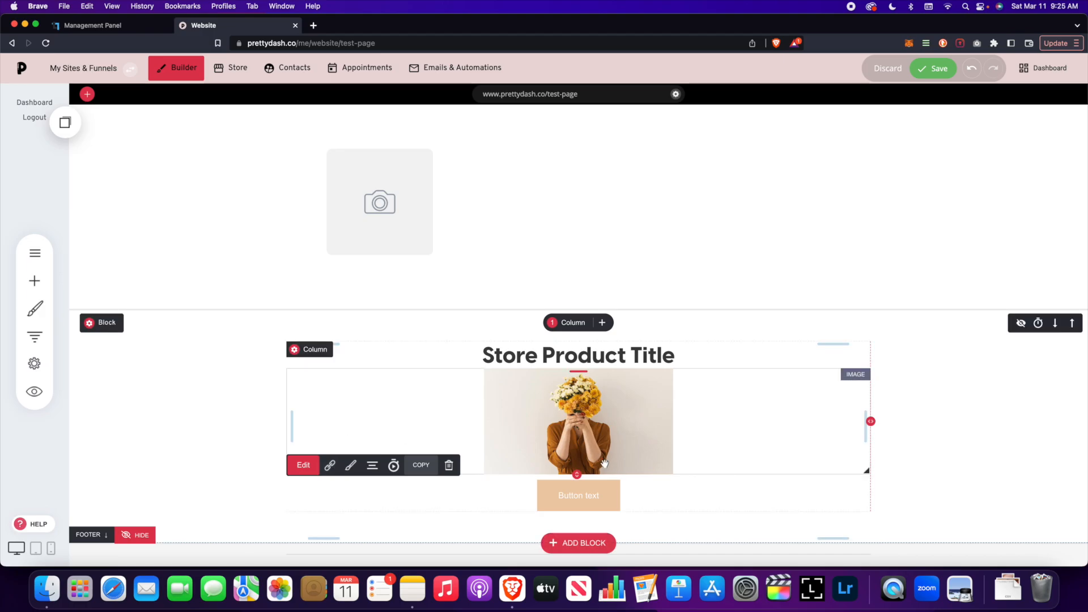
Link the button to the store's Test Physical Product page and save the page.
click(330, 466)
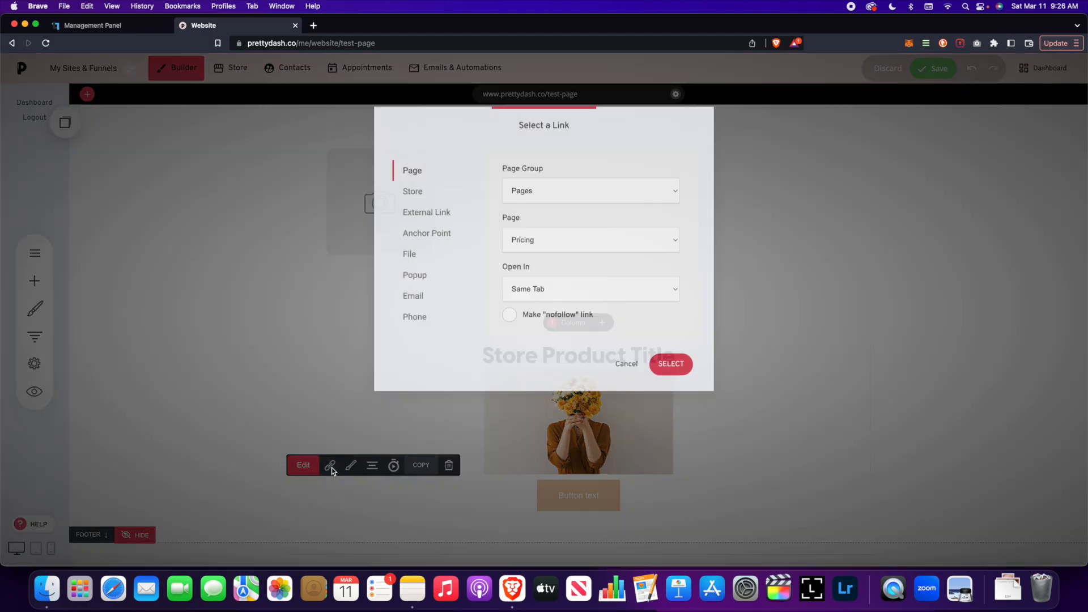
drag(573, 121, 301, 126)
click(137, 197)
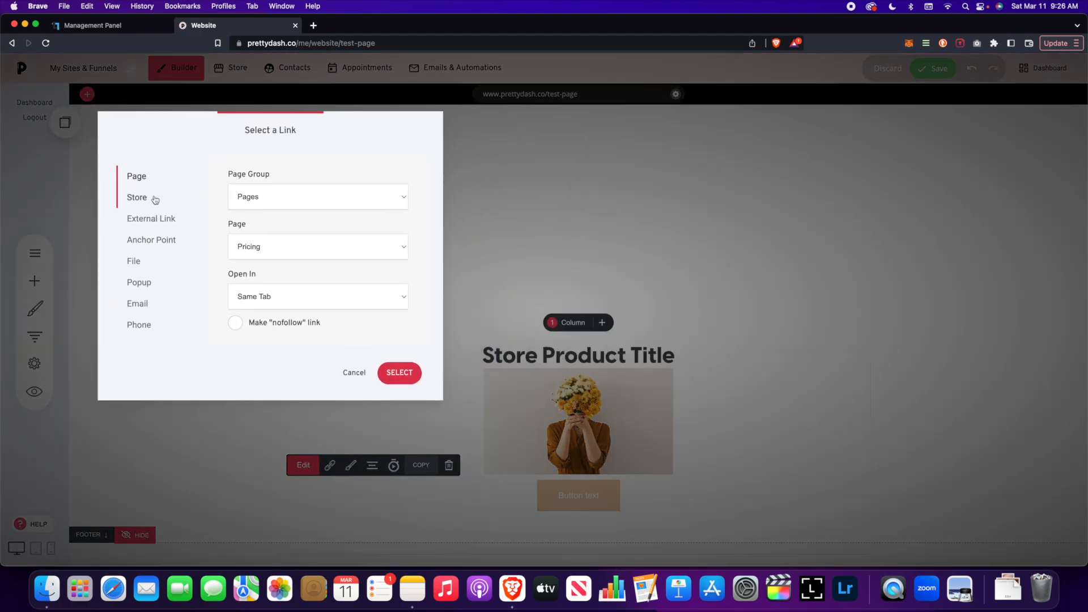
click(310, 248)
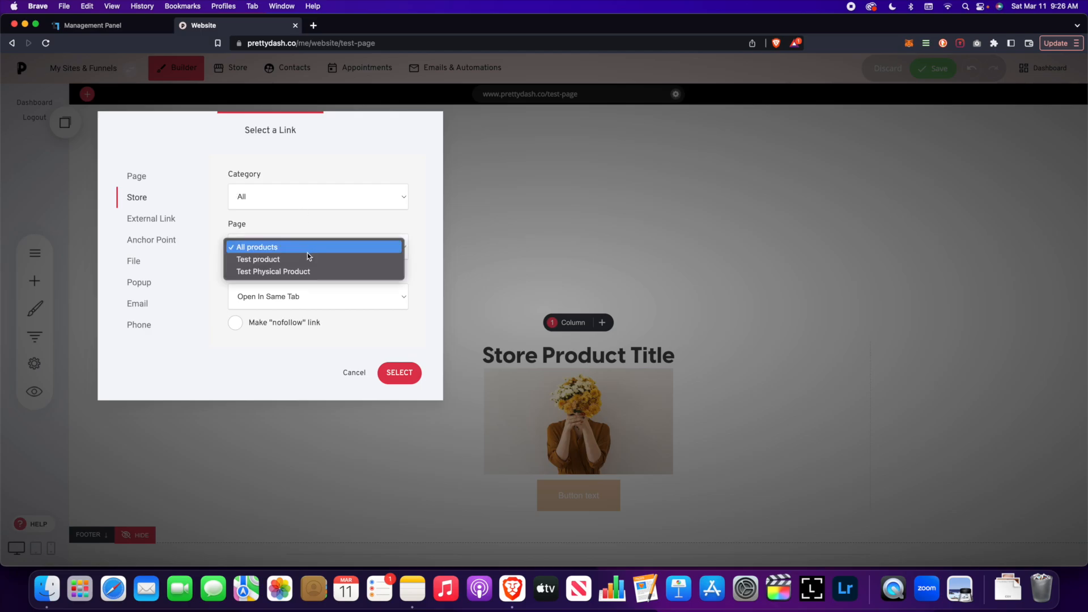
click(310, 269)
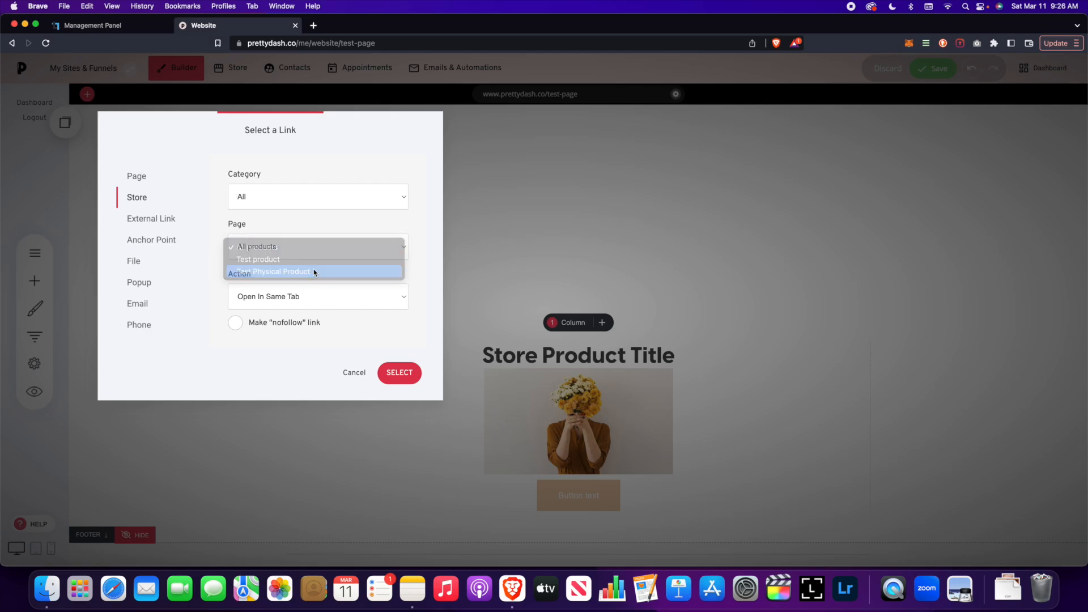
click(400, 373)
click(926, 73)
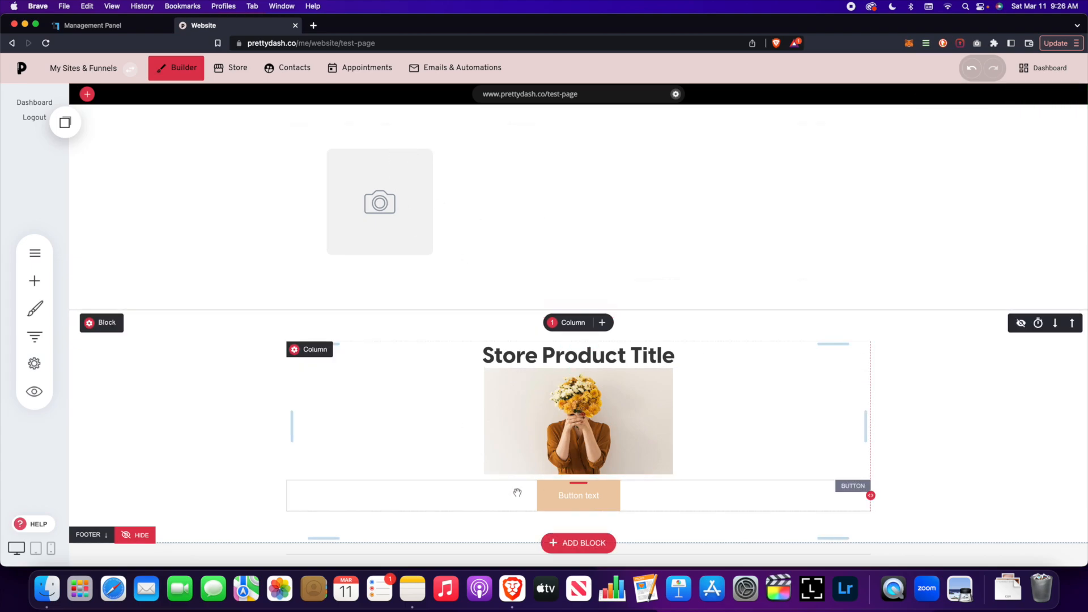
Preview the test page, follow the new button to its product page, and close the preview.
click(34, 392)
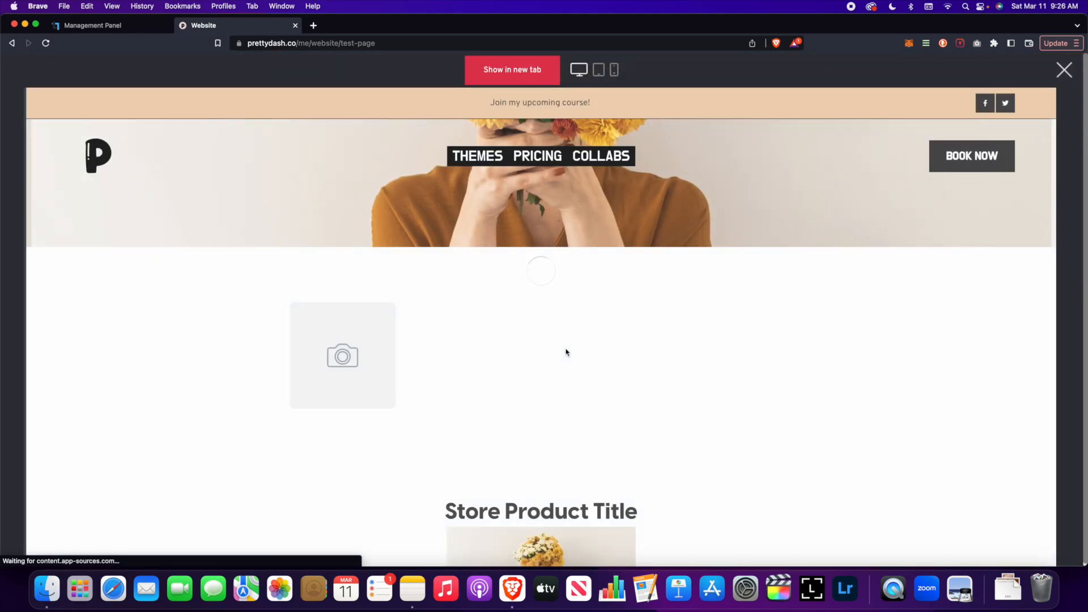
scroll(566, 352, down, 2)
scroll(566, 352, down, 2)
click(563, 459)
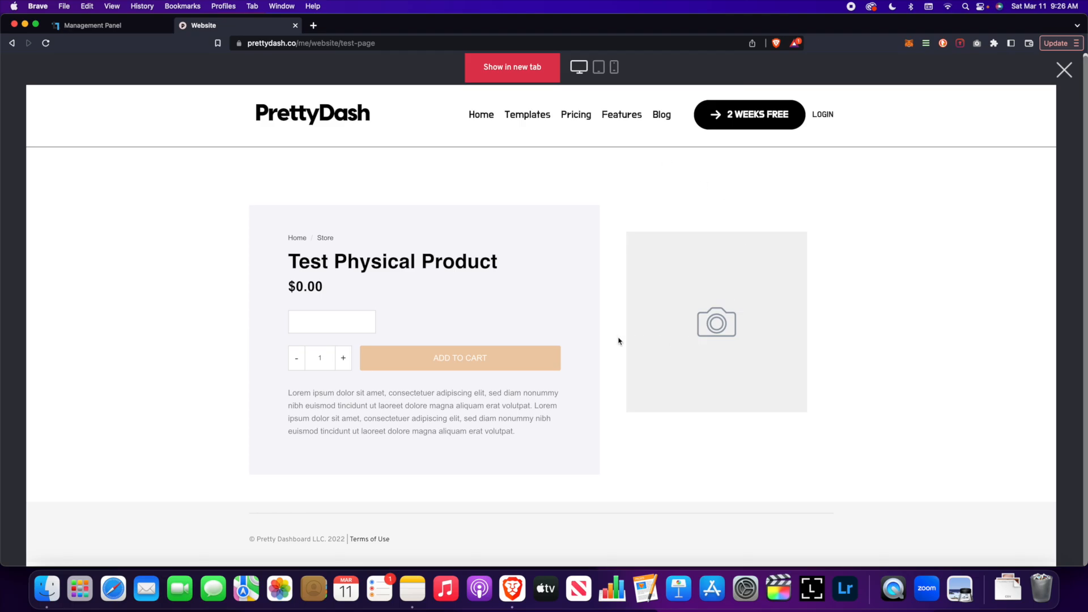
click(1071, 72)
Change the button's store link action for Test Physical Product to "Add to cart".
click(594, 496)
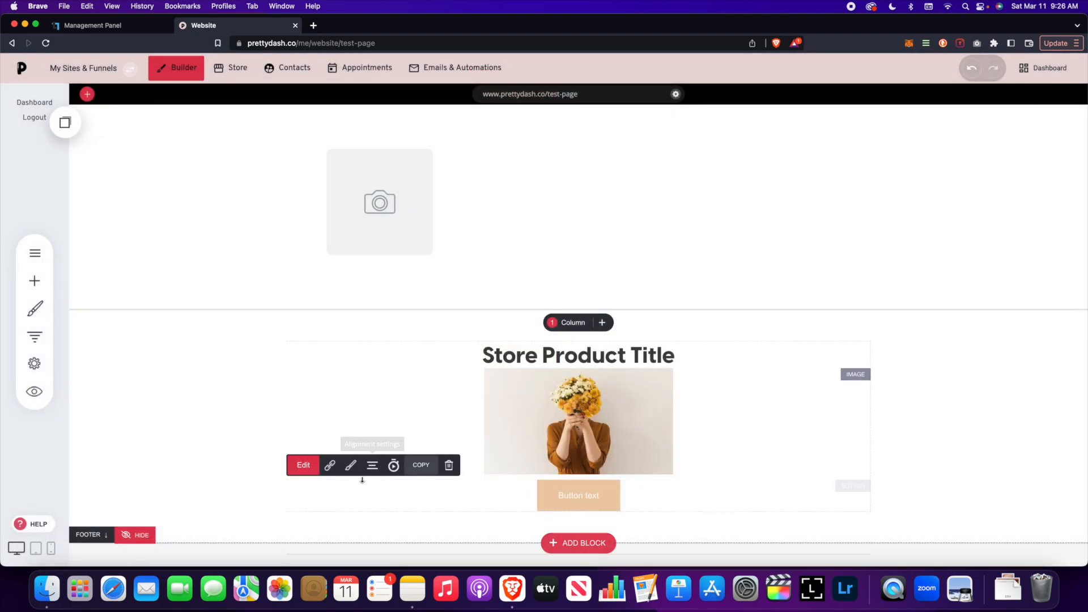
click(329, 467)
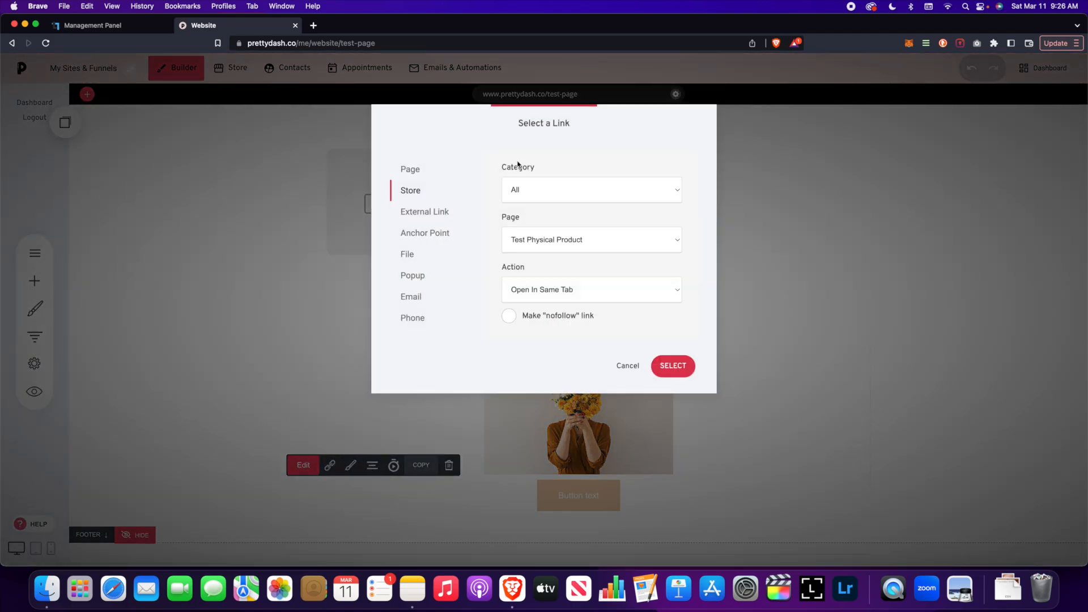
drag(552, 128, 256, 168)
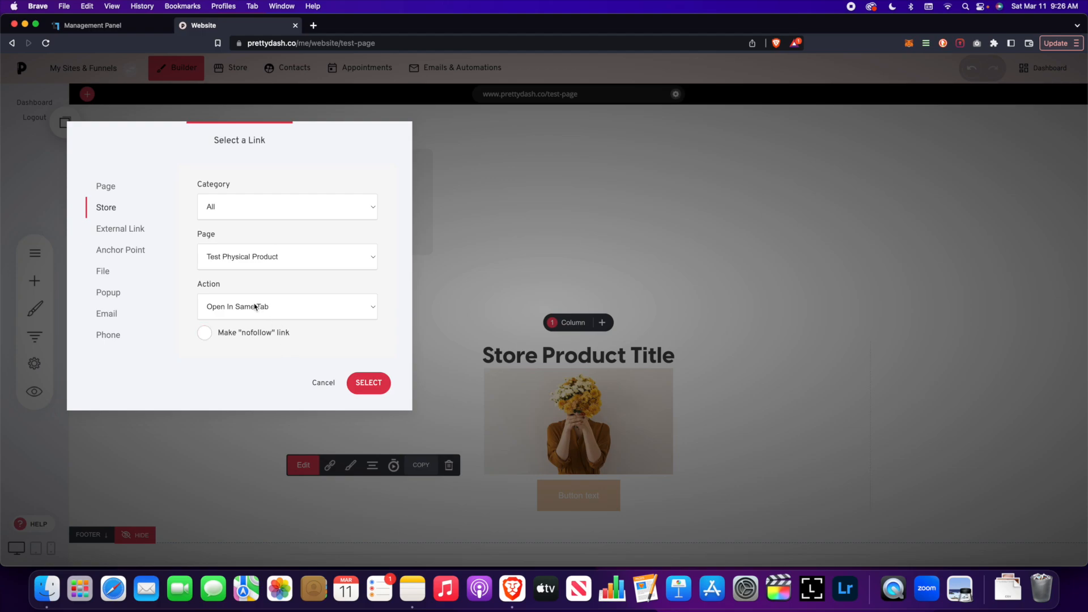
click(215, 312)
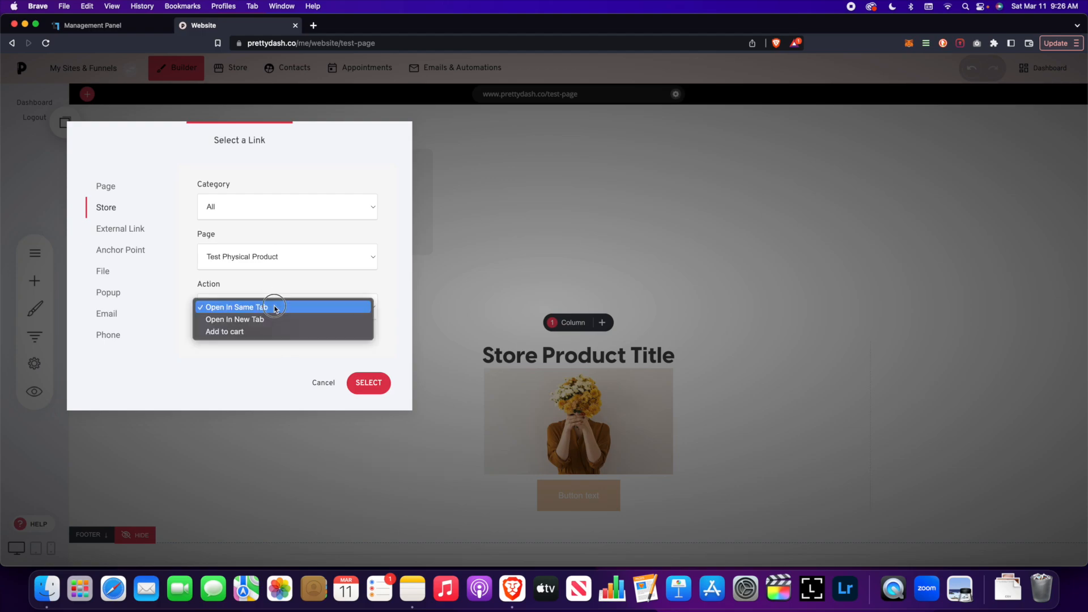
click(270, 331)
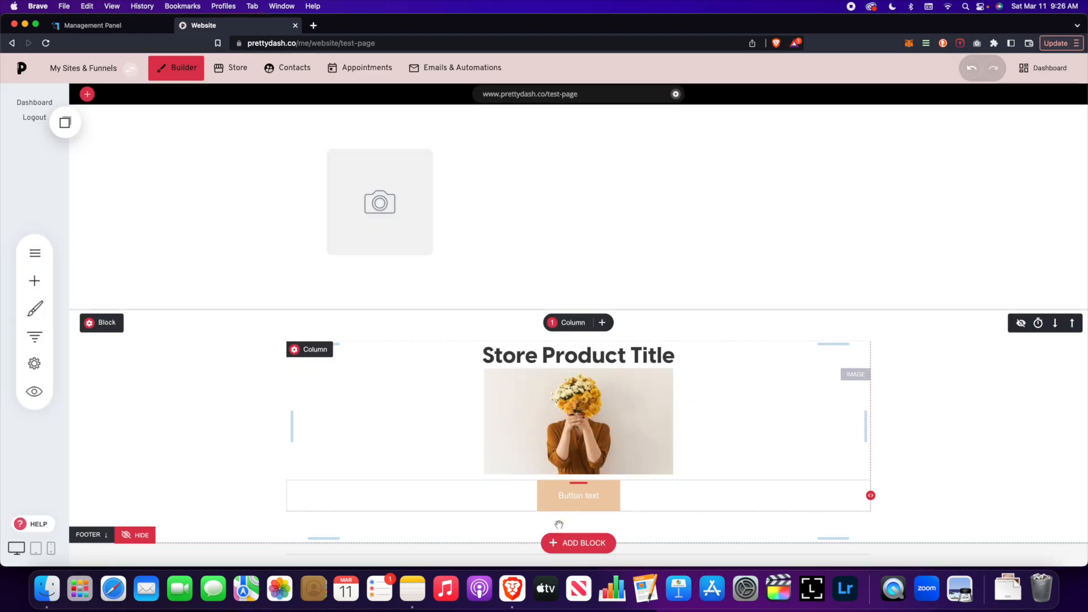
Preview the page, test the button's add-to-cart action, inspect the shopping cart, and close the preview.
click(32, 395)
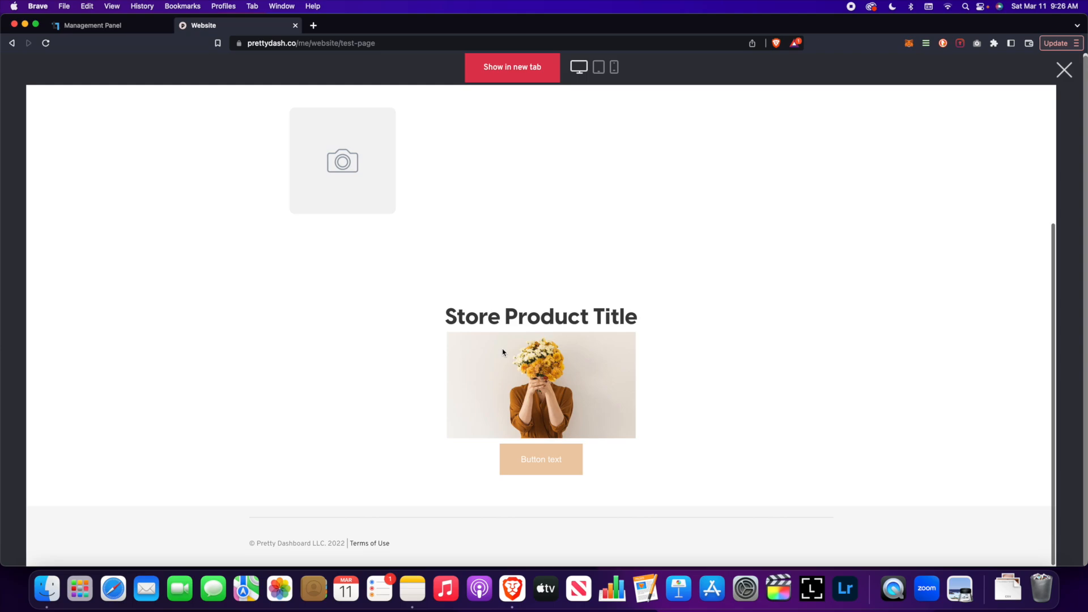
click(535, 459)
click(587, 123)
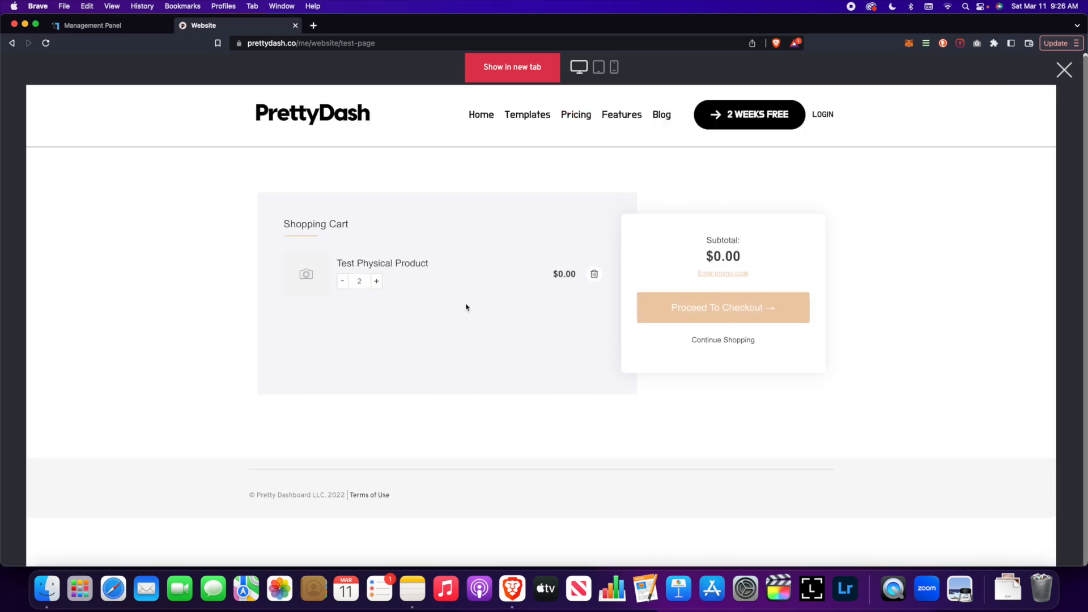
click(1064, 69)
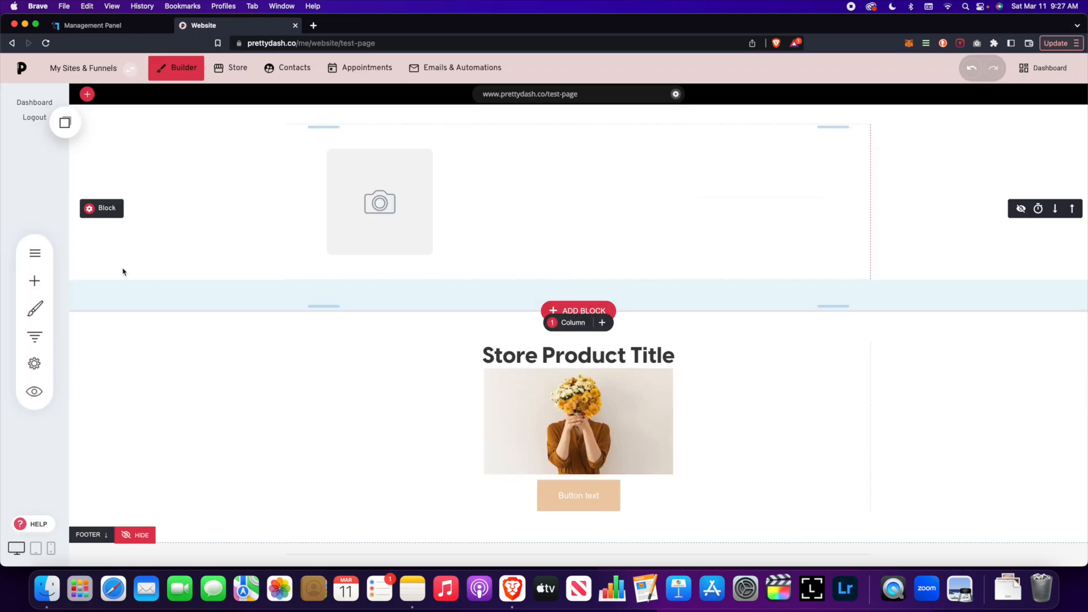
Add a Text widget between the image and the button with the text "PURCHASE", followed by a line break.
click(34, 282)
drag(189, 141, 636, 478)
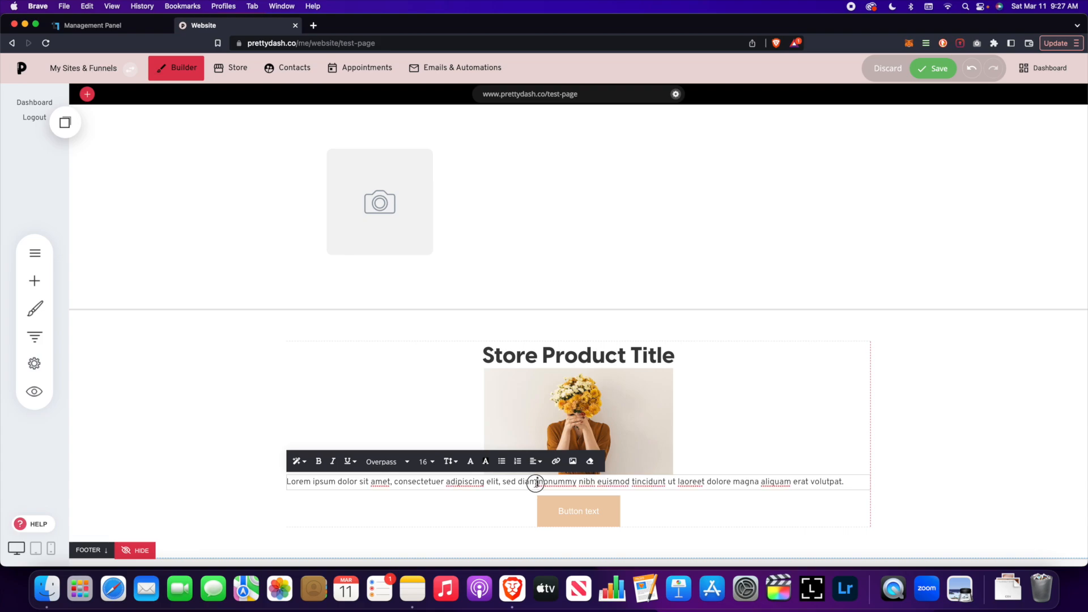
triple_click(535, 483)
text(S)
text(URC)
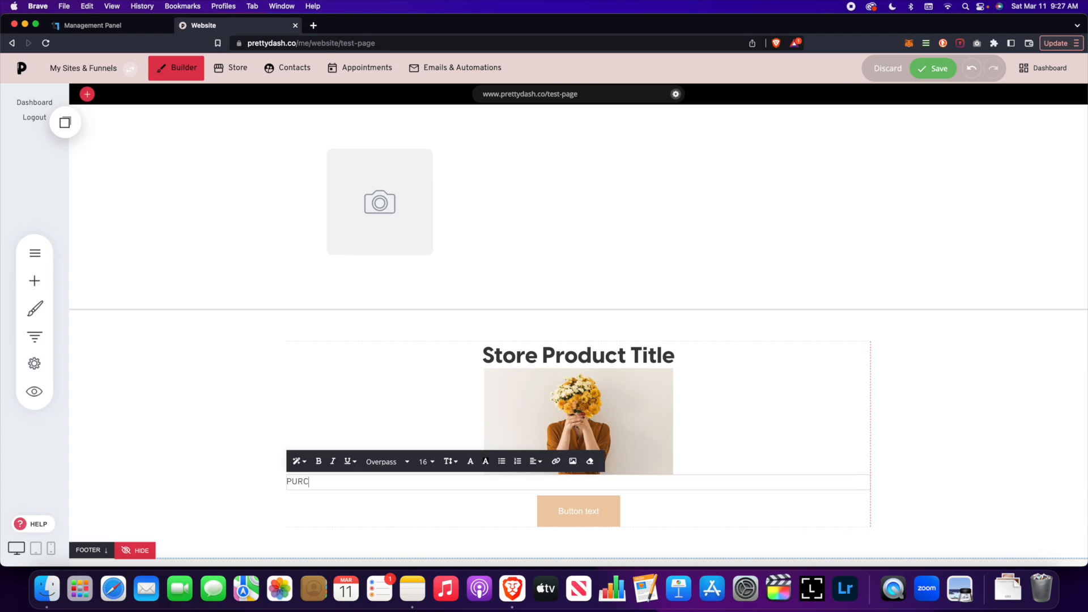
text(HASE)
key(Return)
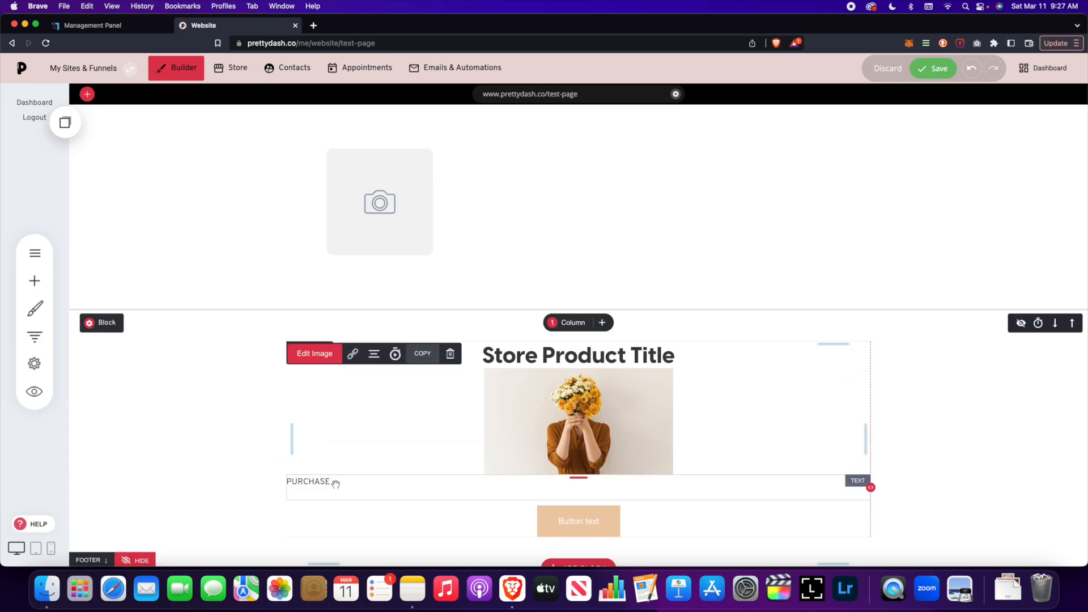
Link the PURCHASE text to the store's Test Physical Product with the "Add to cart" action and save the page.
double_click(308, 482)
click(555, 461)
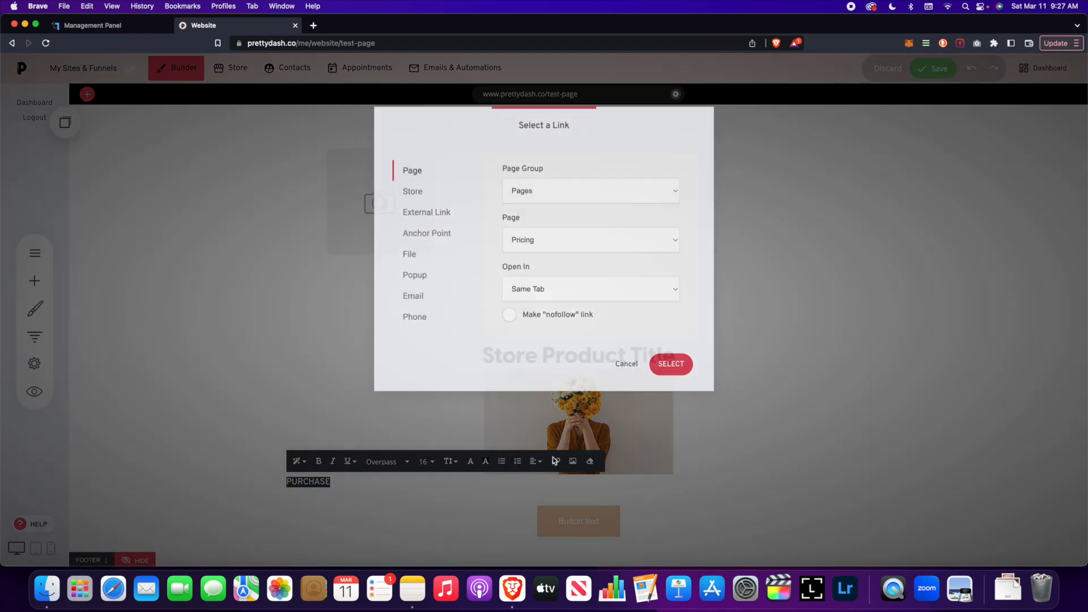
click(413, 191)
click(589, 239)
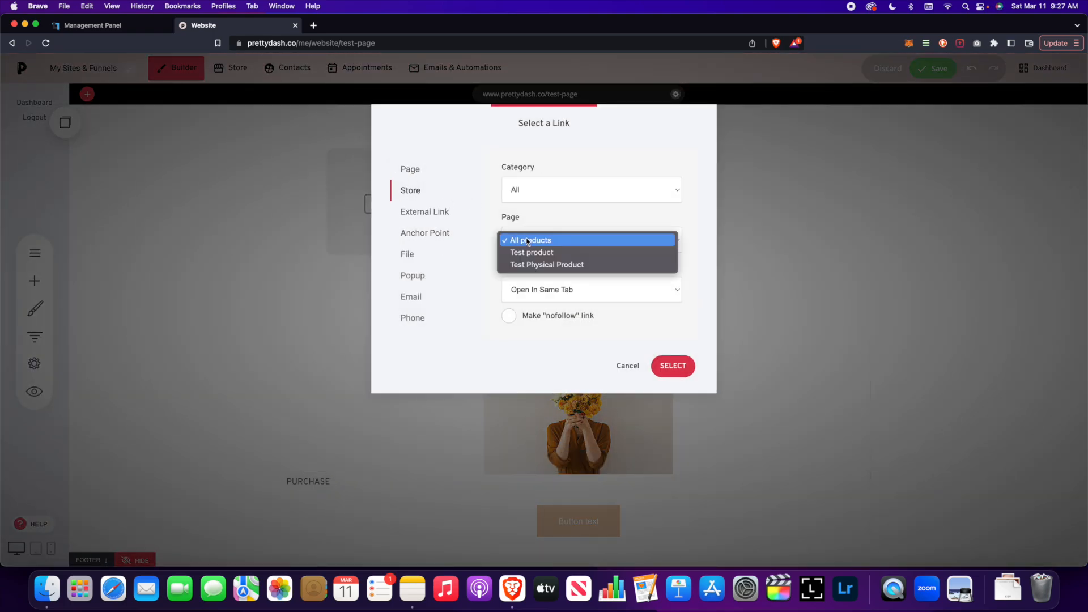
click(567, 262)
click(585, 293)
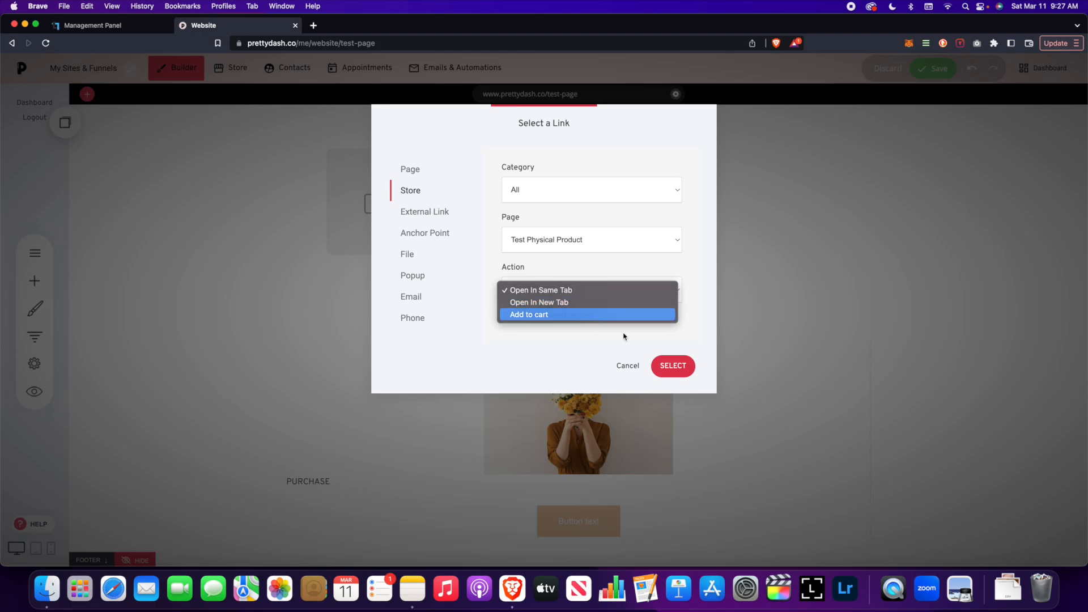
click(570, 314)
click(674, 407)
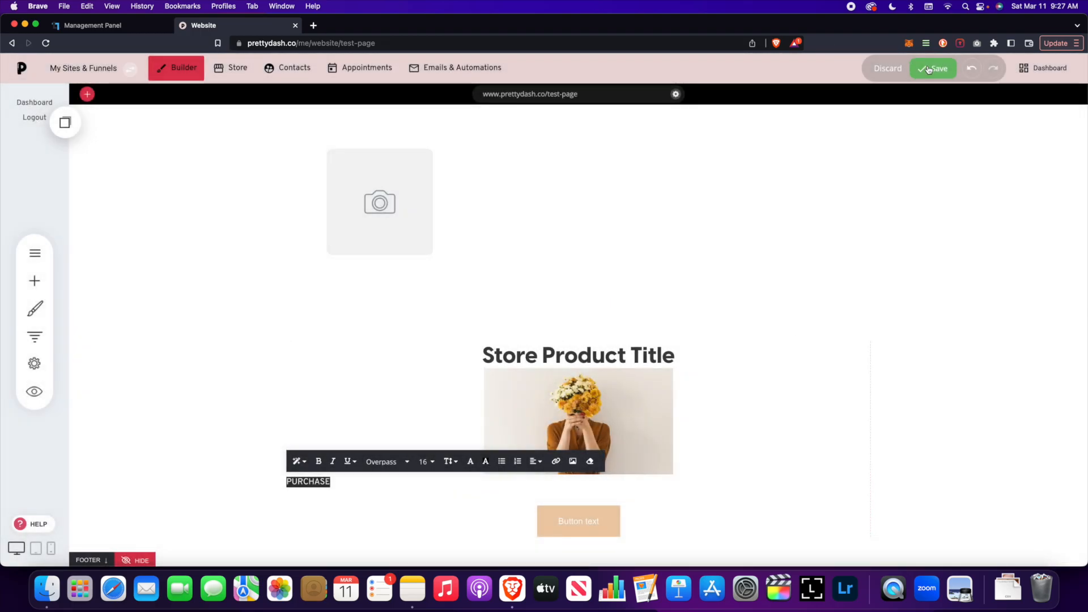
click(930, 69)
Preview the page, test the PURCHASE link, proceed to the shopping cart, and close the preview.
click(51, 391)
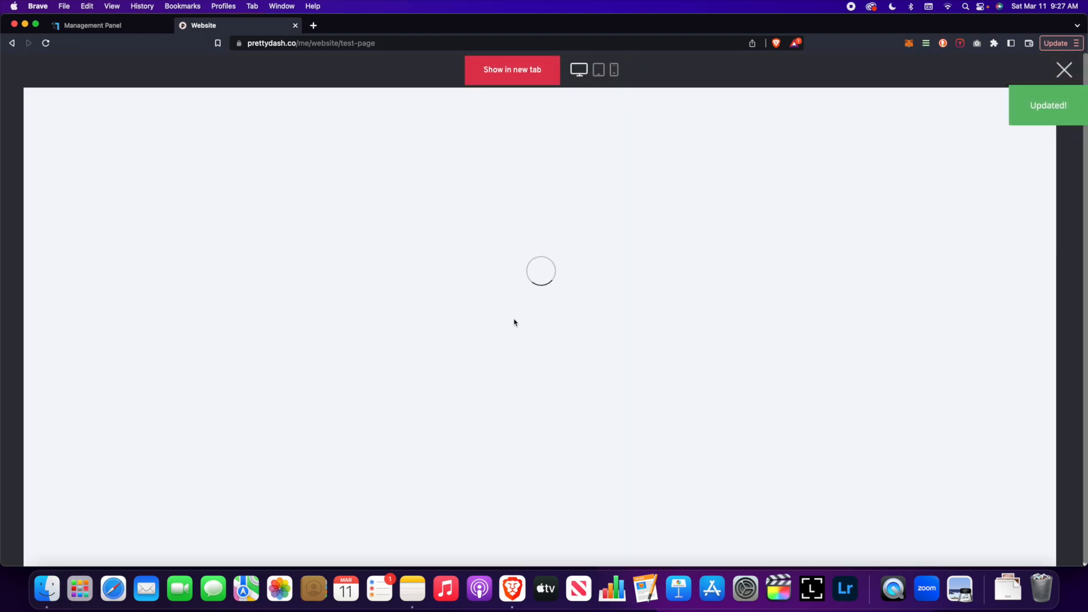
scroll(513, 318, down, 5)
click(272, 422)
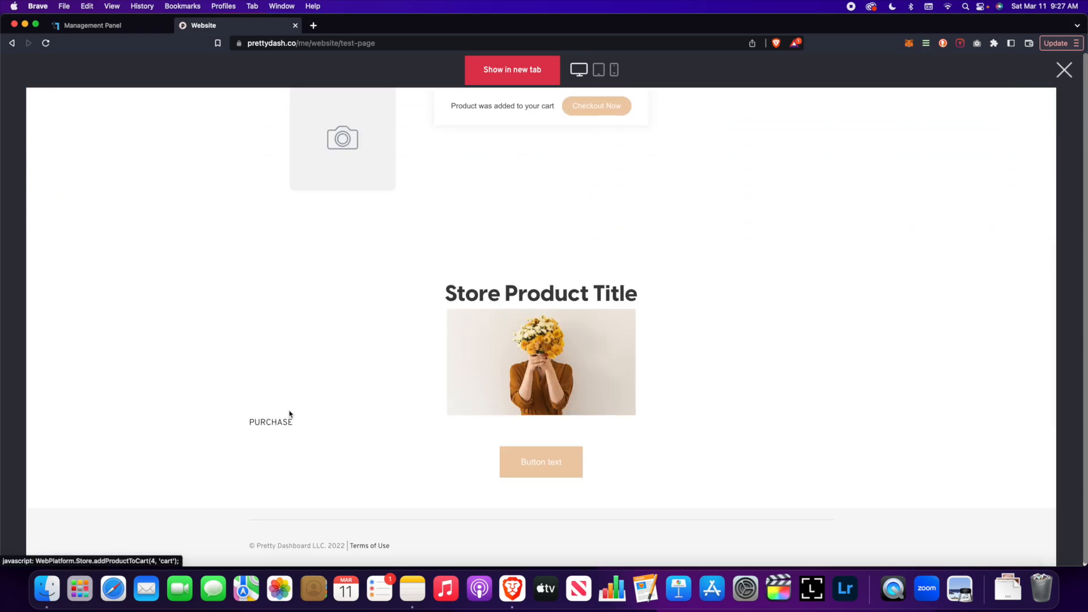
click(595, 119)
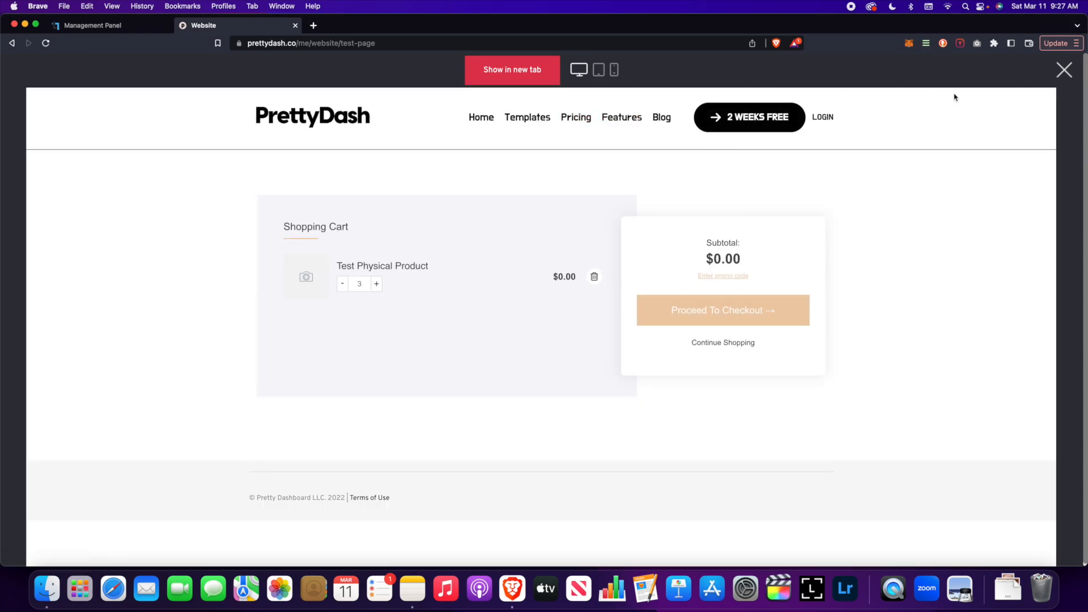
click(1064, 70)
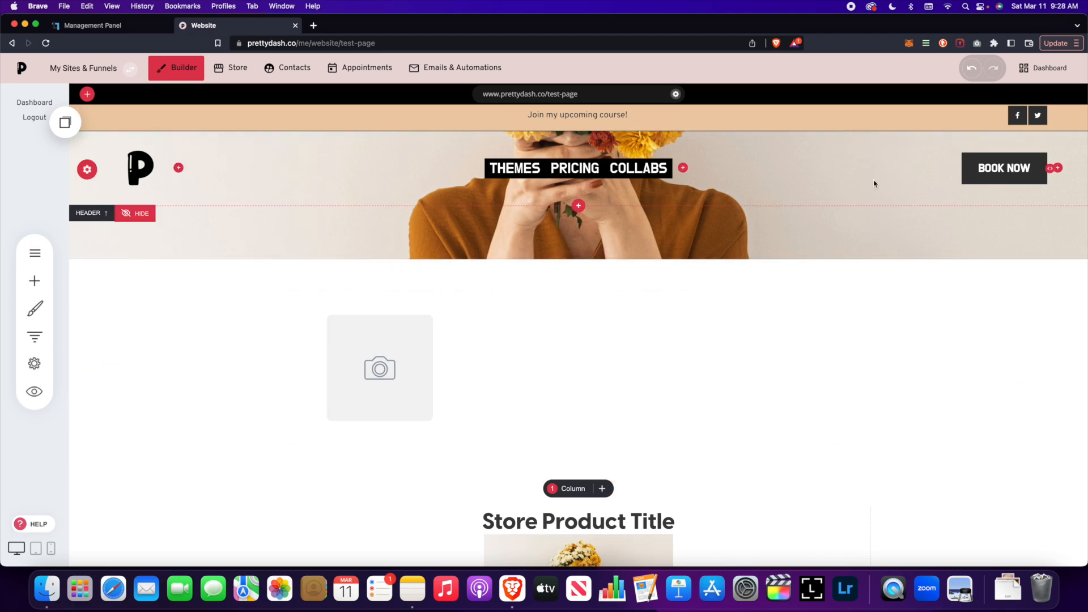
Add a Cart widget beside the BOOK NOW button in the header and save the page.
click(1060, 168)
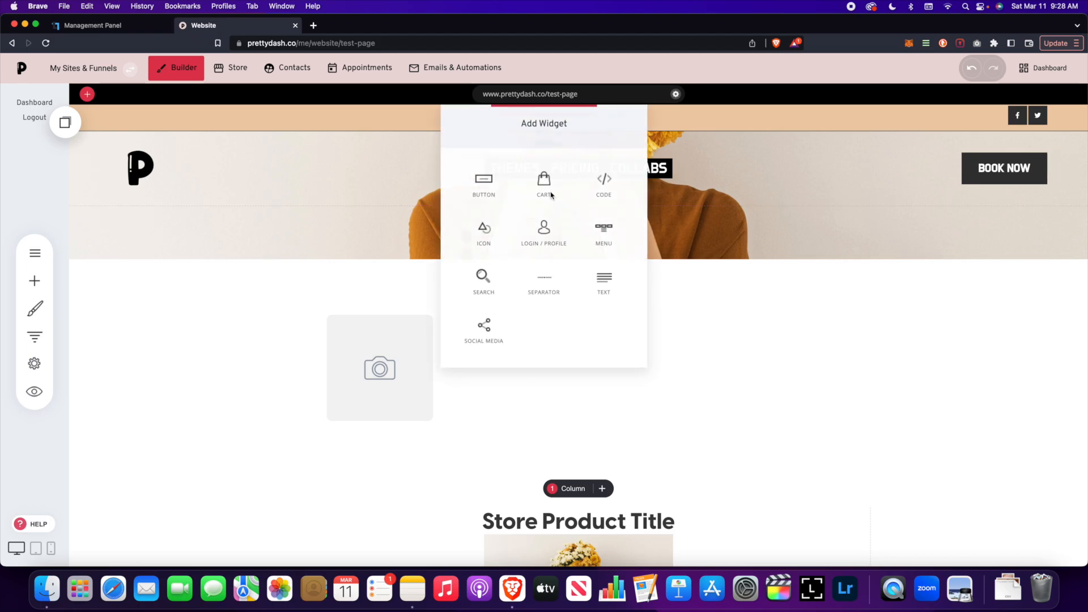
click(550, 195)
click(929, 69)
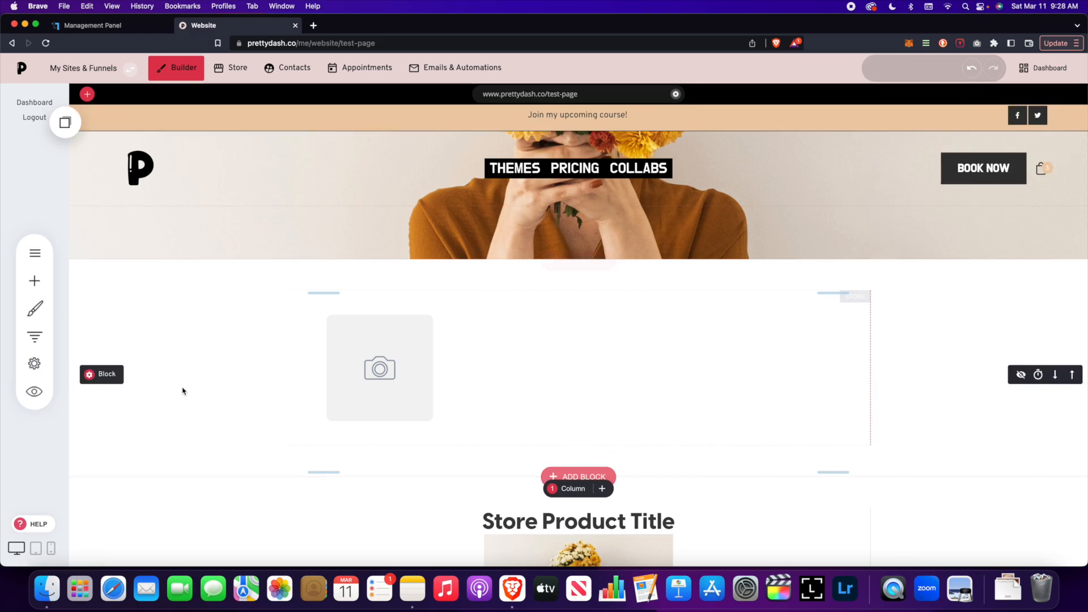
Preview the page, open the shopping cart from the header cart icon, close the preview, and save the page again.
click(34, 391)
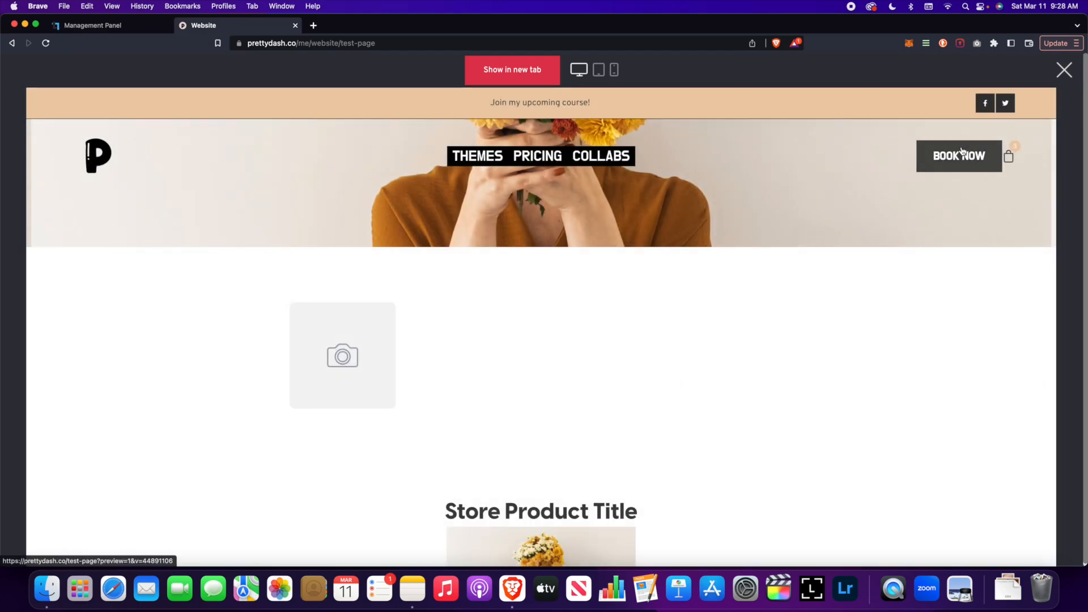
click(1012, 158)
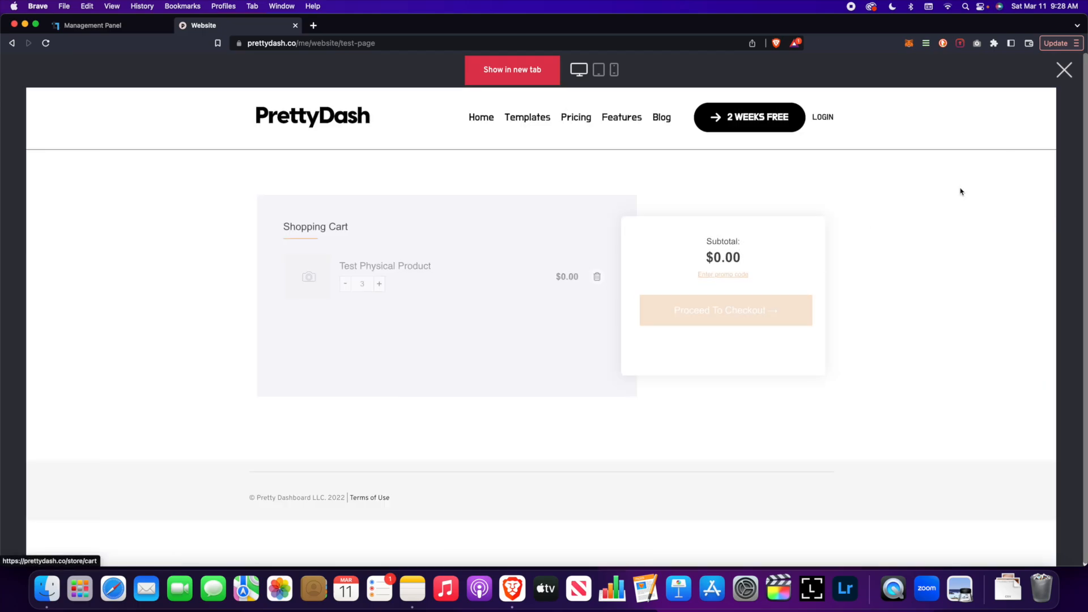
click(1065, 70)
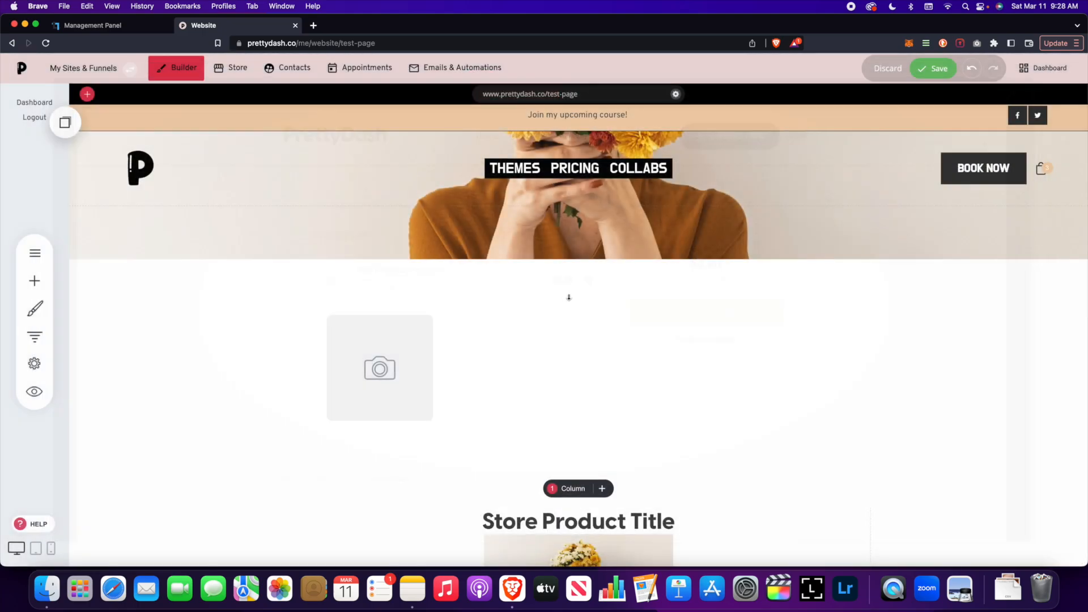
click(946, 71)
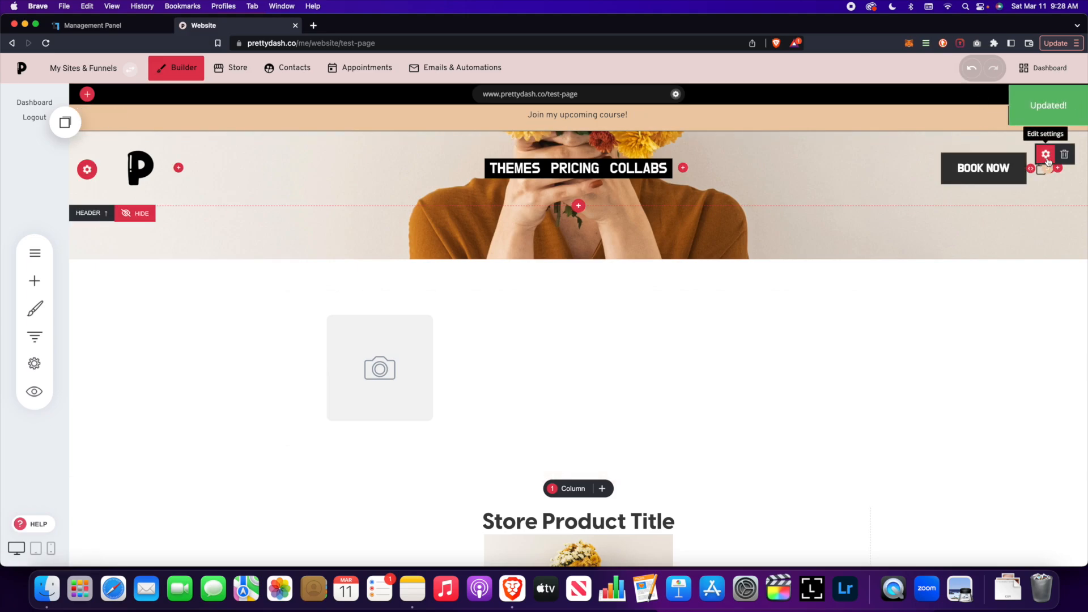
Try the Text Only and Icon And Text styles on the header cart widget and return it to Icon Only.
click(1046, 154)
drag(543, 136, 311, 161)
click(340, 182)
click(322, 196)
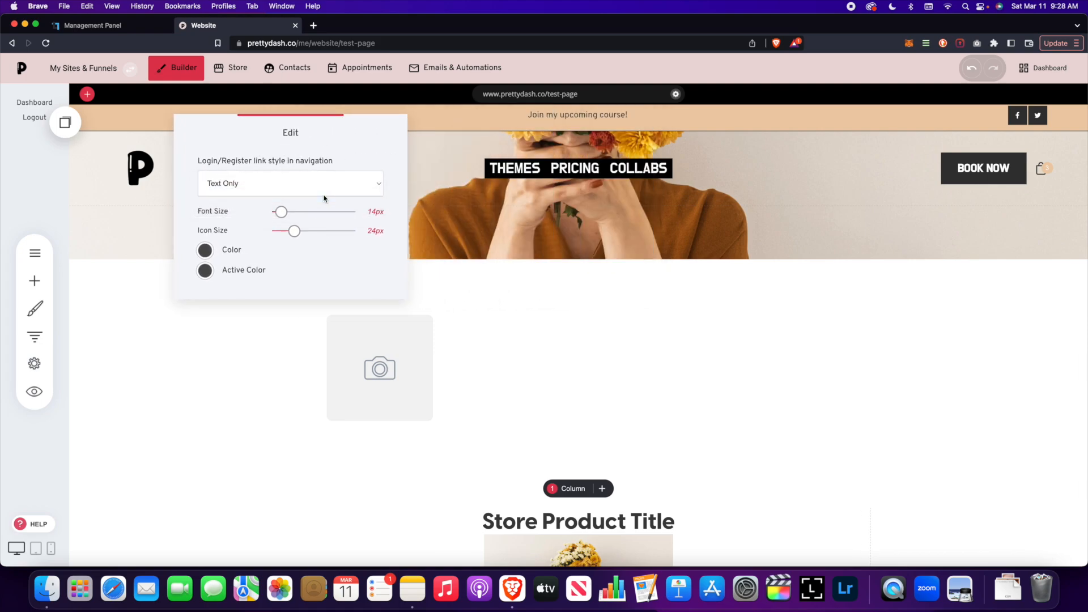
click(335, 184)
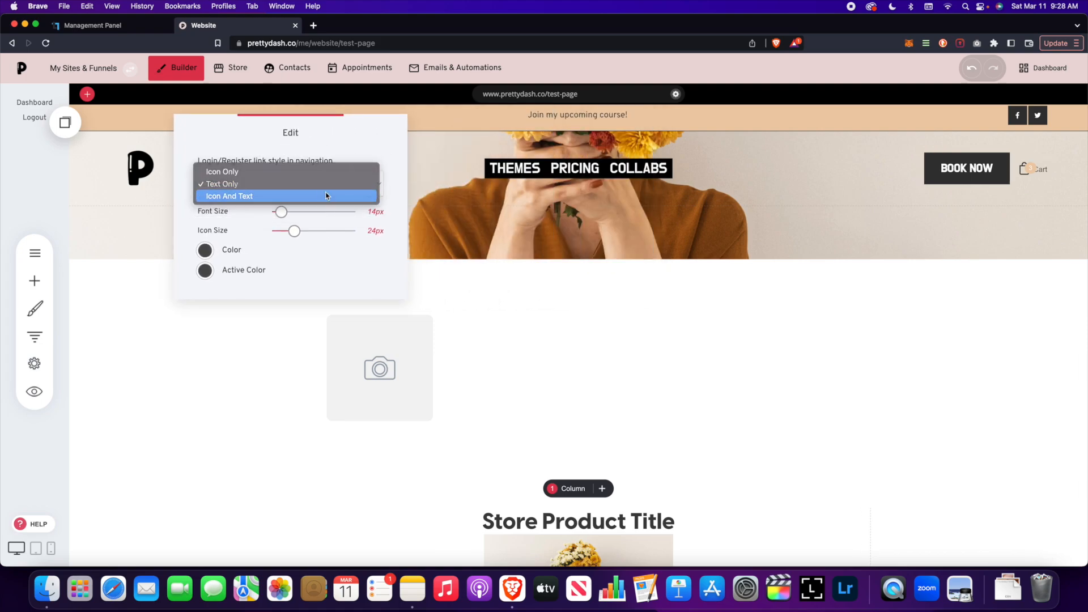
click(325, 195)
click(327, 191)
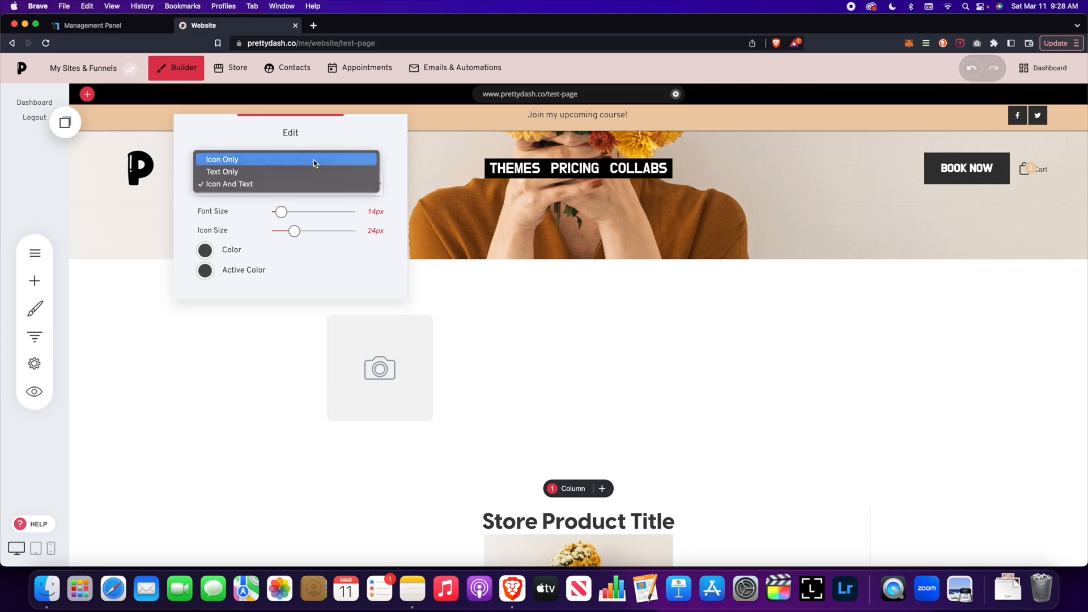
click(315, 157)
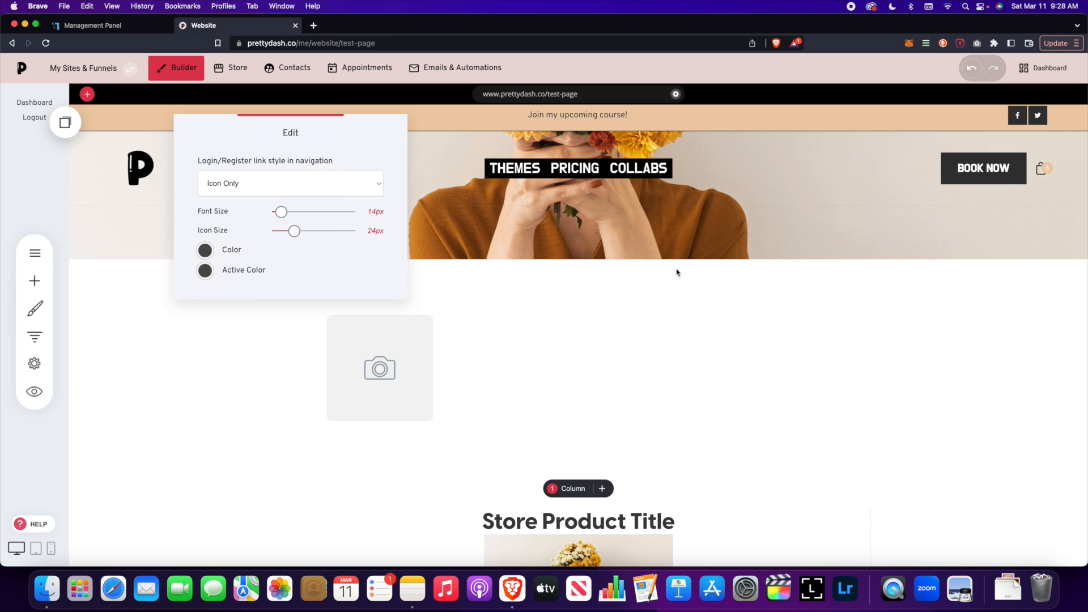
click(577, 277)
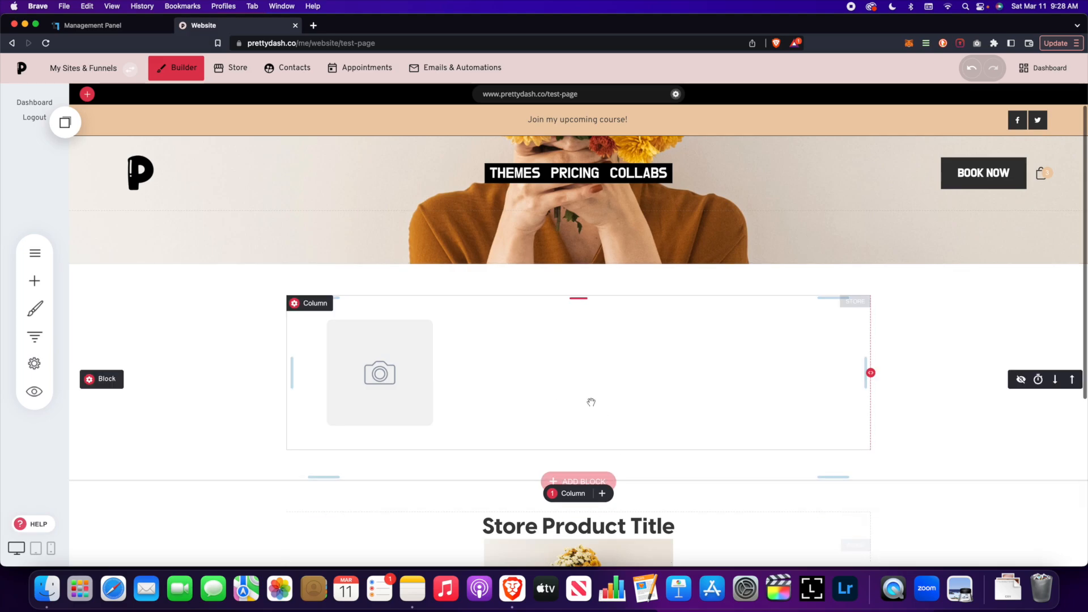
scroll(589, 399, down, 2)
scroll(588, 400, down, 1)
scroll(583, 401, up, 3)
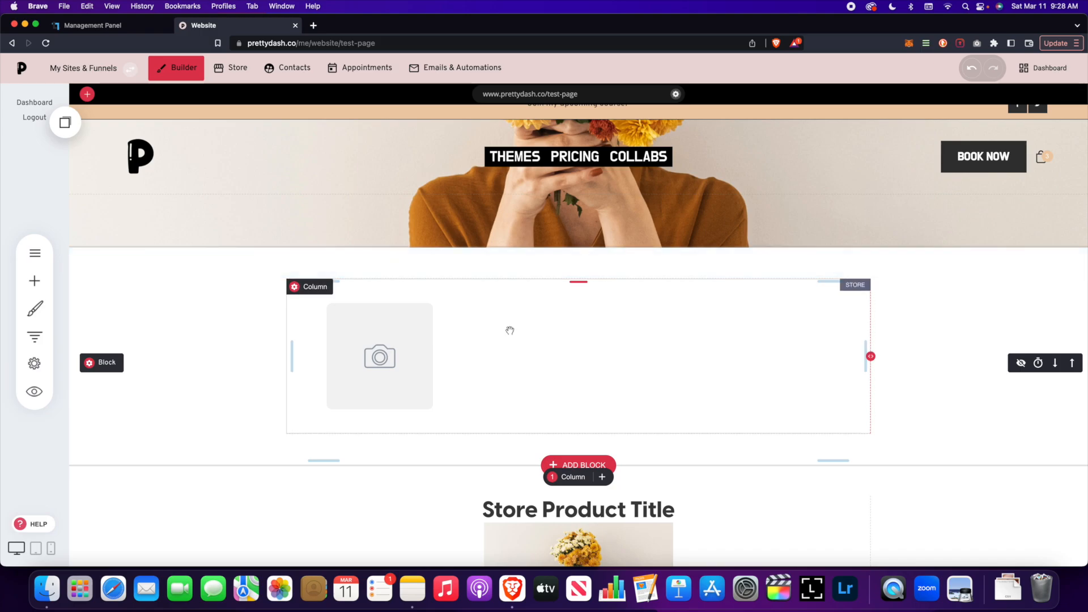
scroll(567, 368, up, 1)
scroll(629, 411, down, 5)
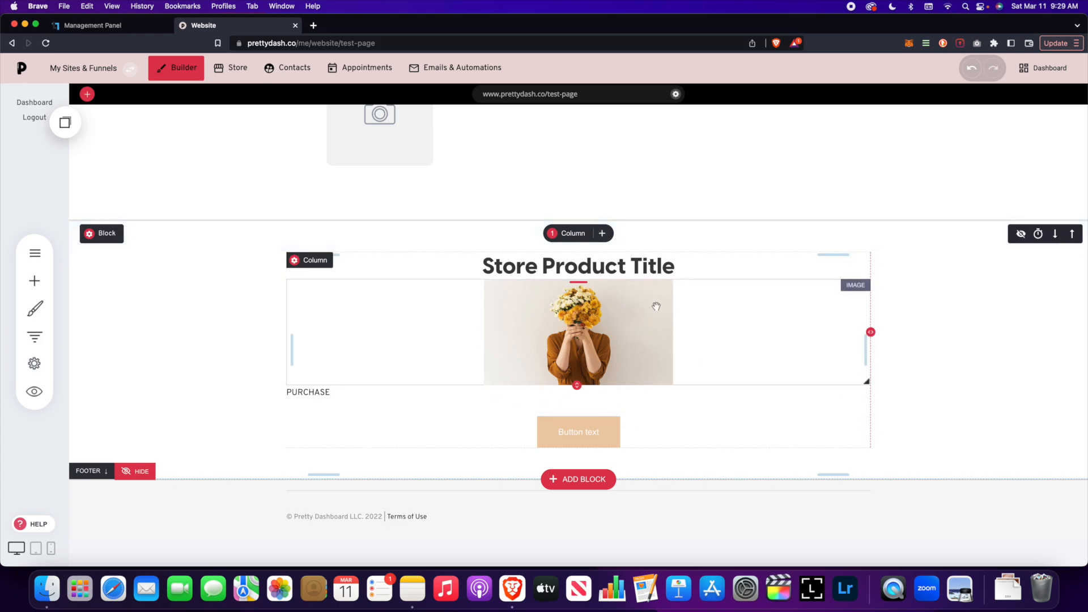
scroll(615, 260, up, 5)
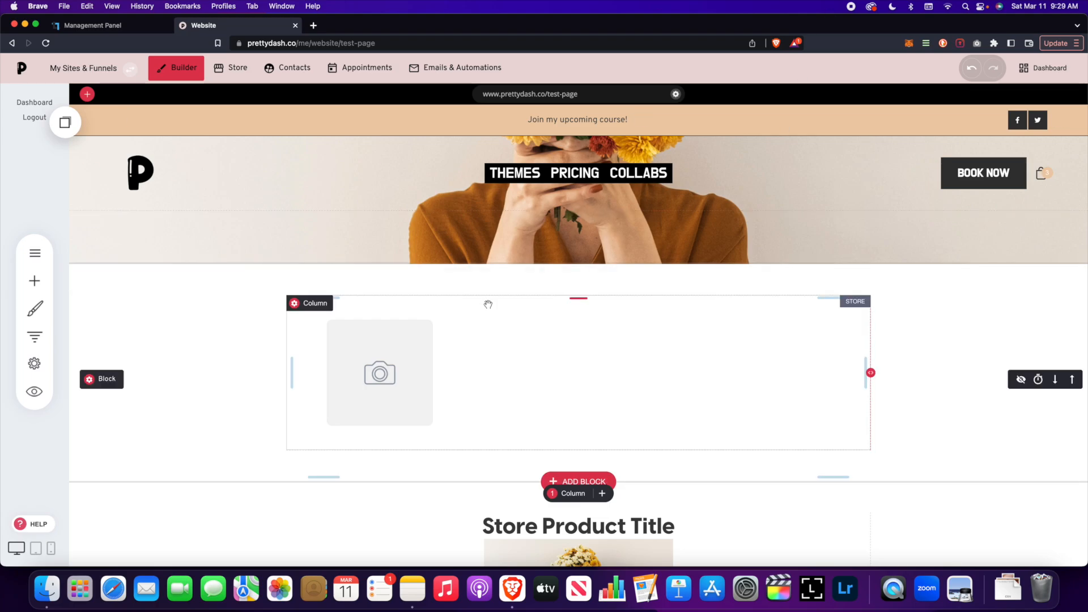
Enable Cart Quick View in the store's Layout & Styling with the style "Full-height, showing on icon click" and save the changes.
click(236, 71)
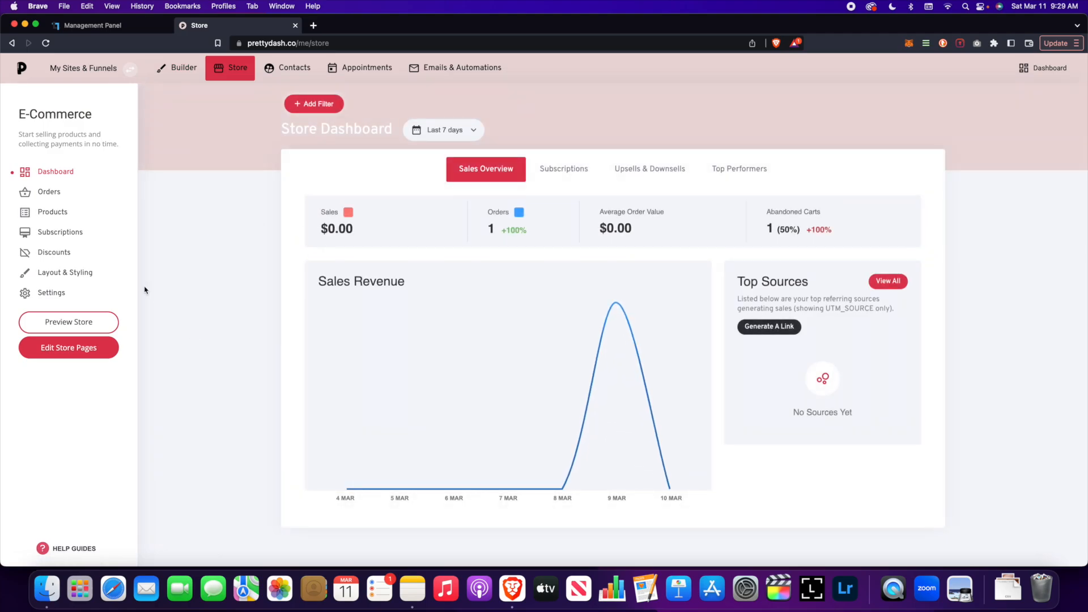
click(88, 273)
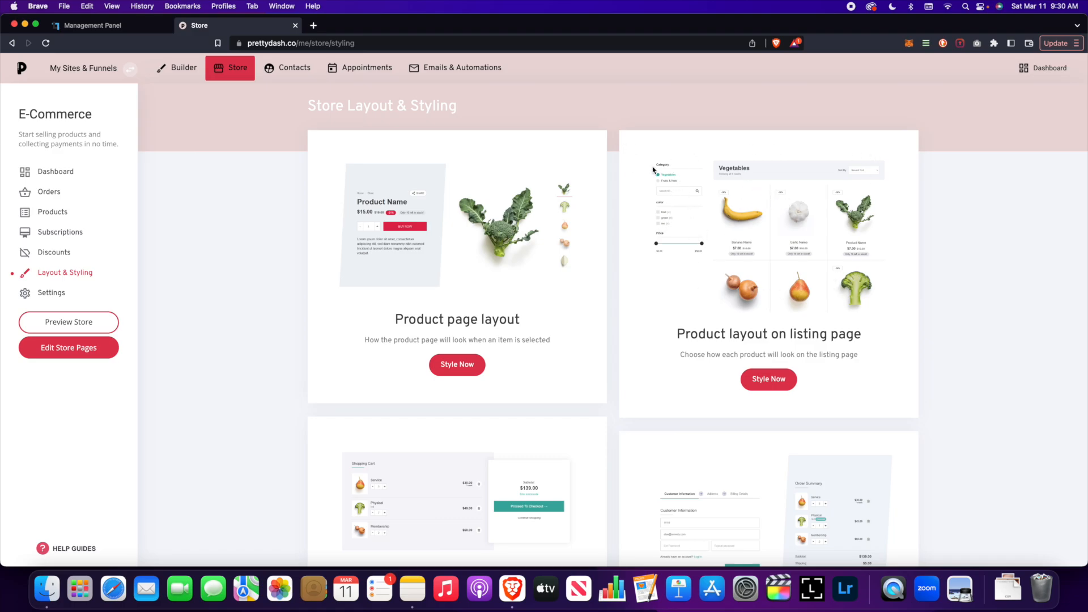
scroll(532, 312, down, 5)
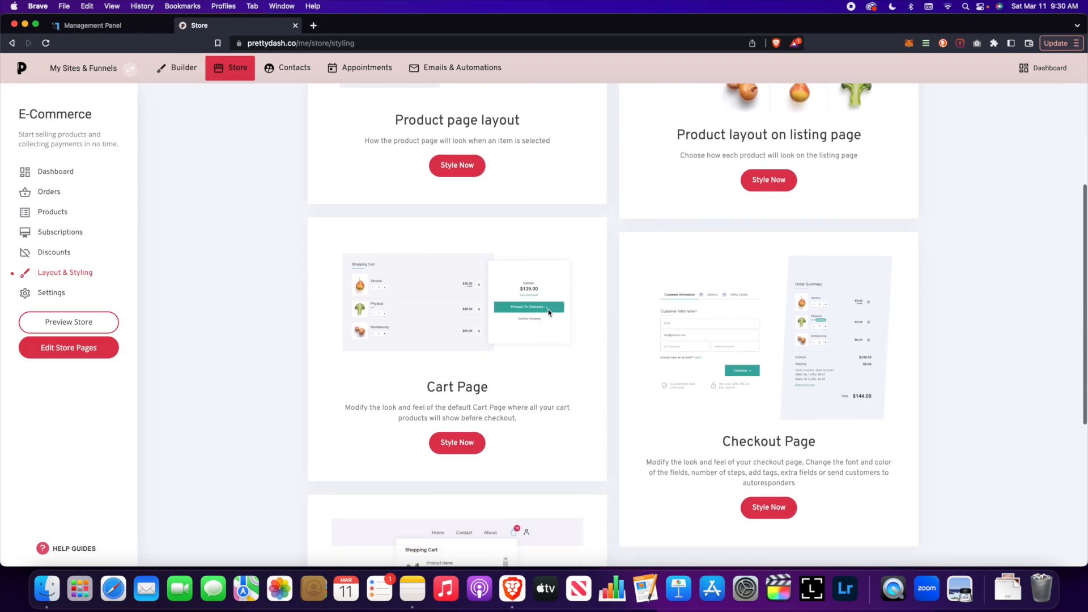
scroll(696, 306, down, 7)
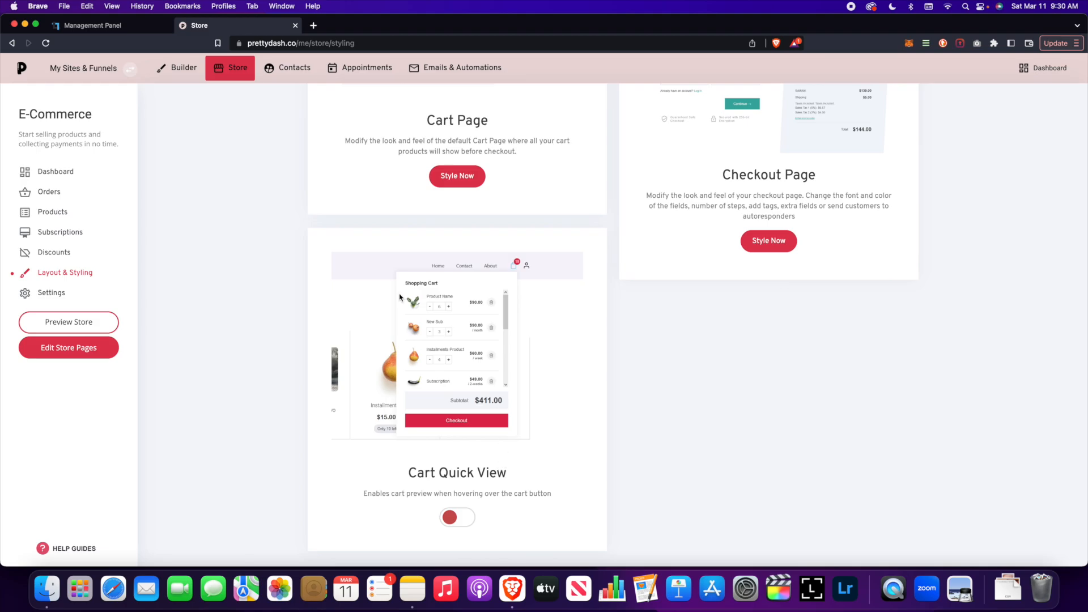
click(460, 514)
scroll(516, 461, down, 2)
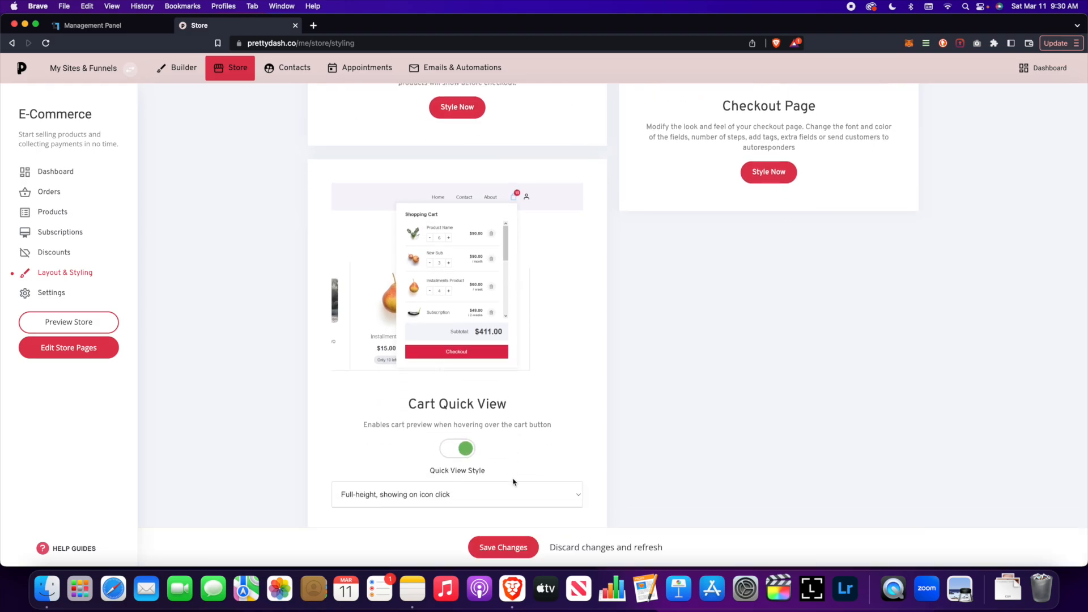
click(503, 493)
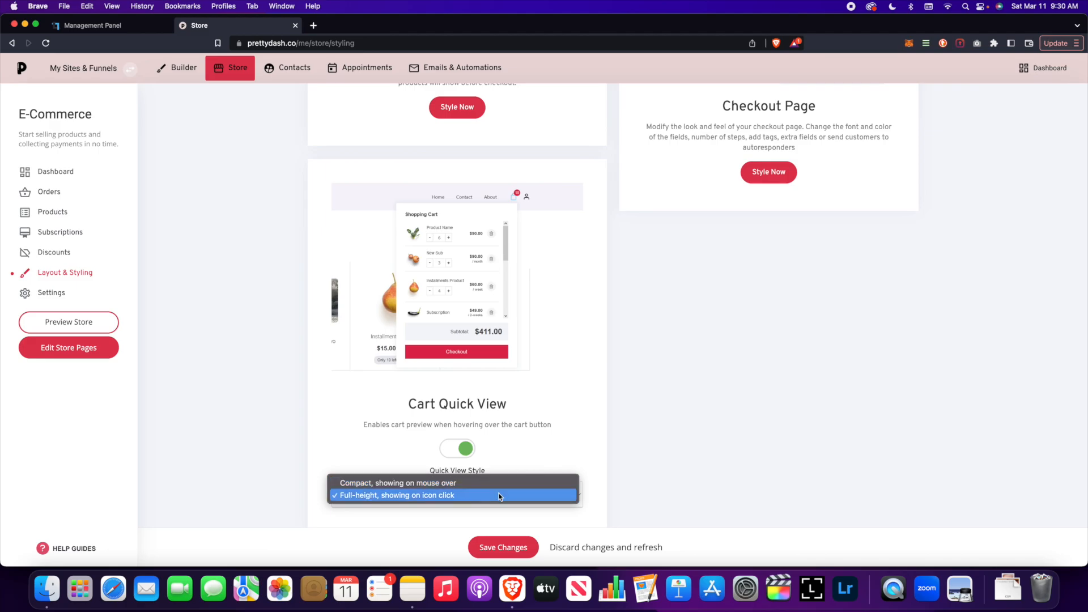
click(499, 495)
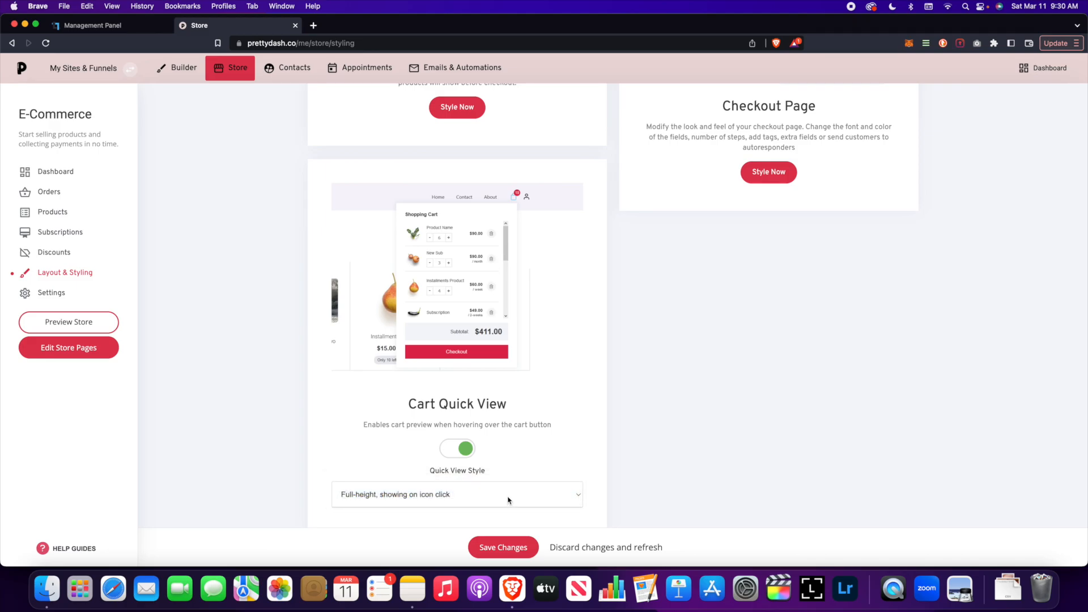
click(523, 545)
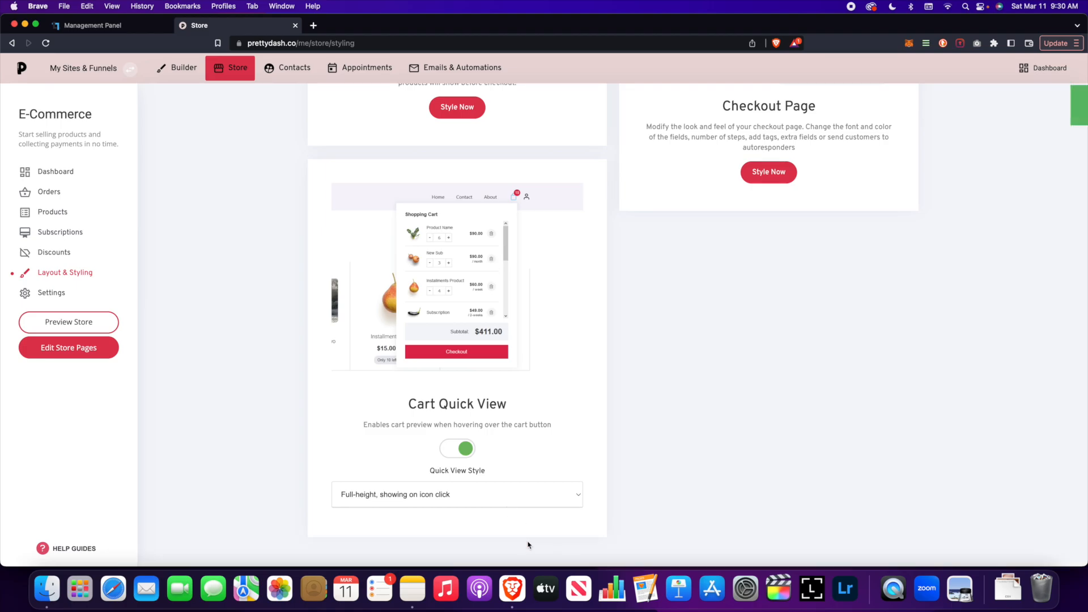
Open the Test Page in the website builder.
click(183, 71)
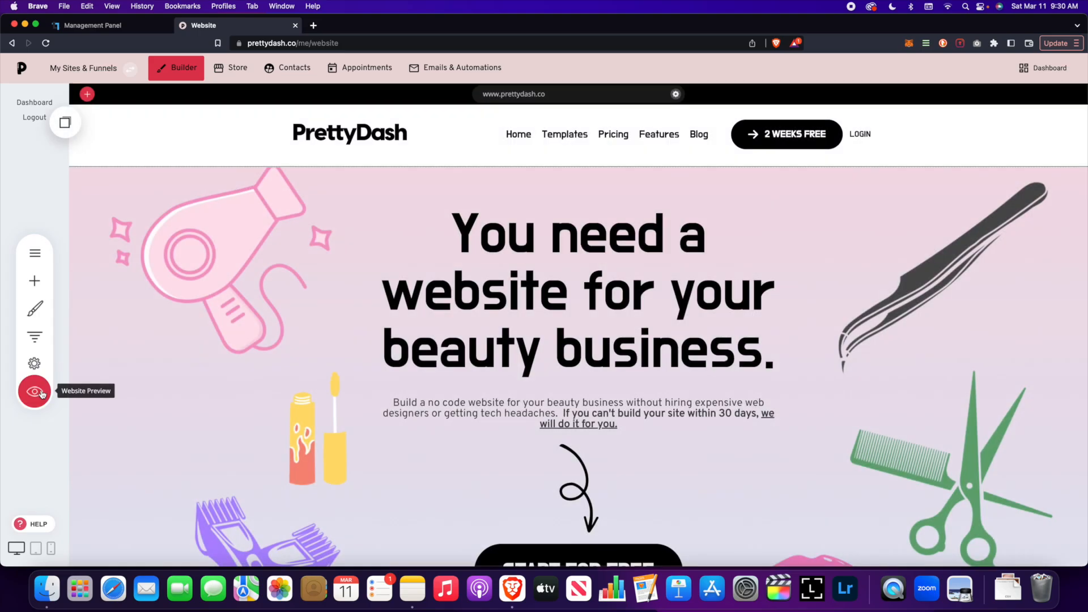
click(34, 392)
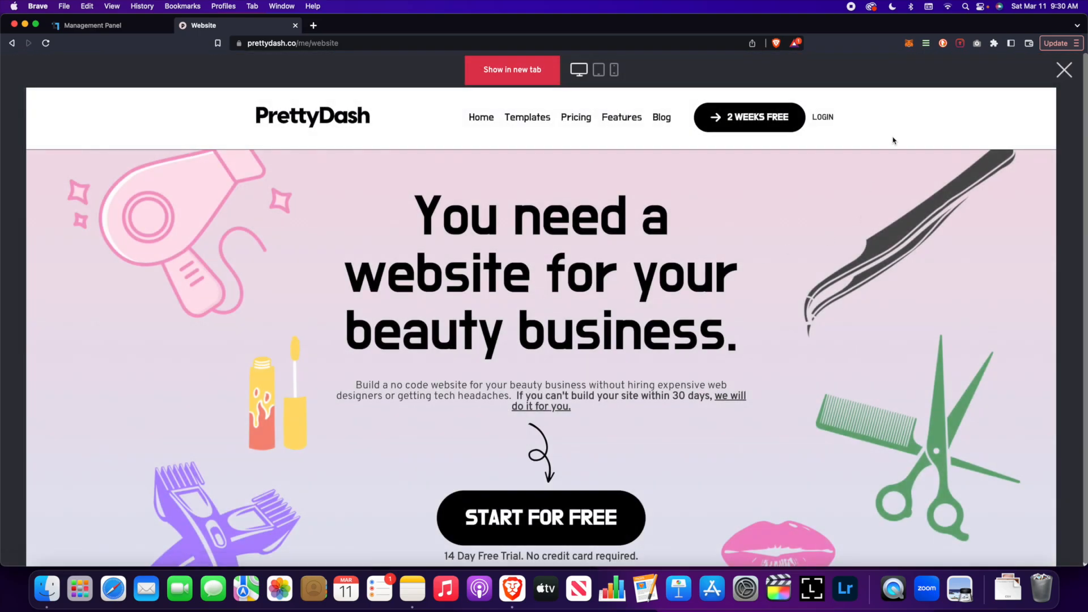
click(1064, 70)
click(49, 262)
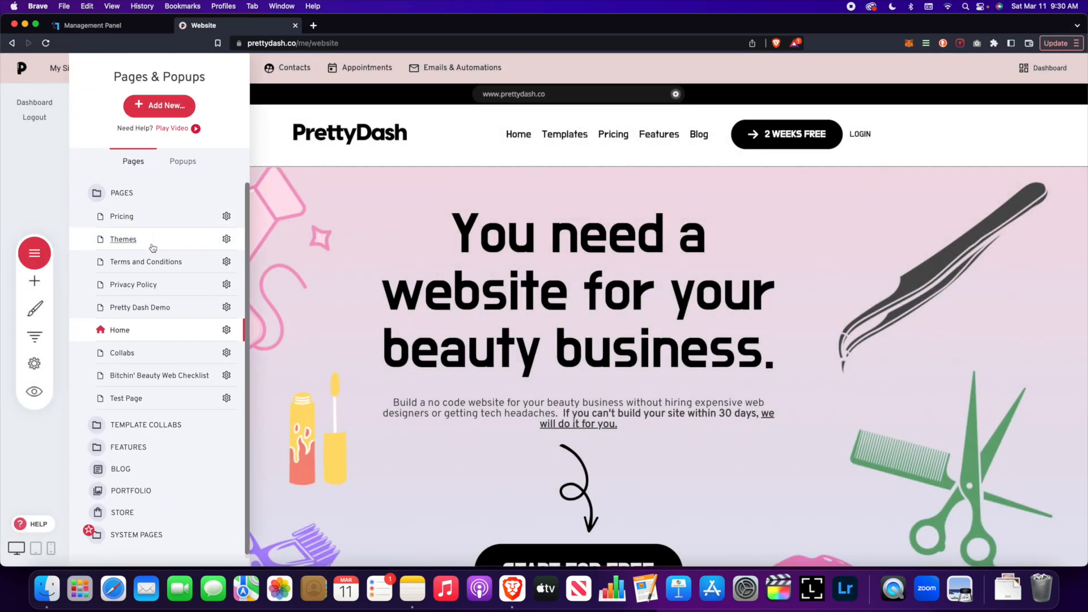
click(151, 403)
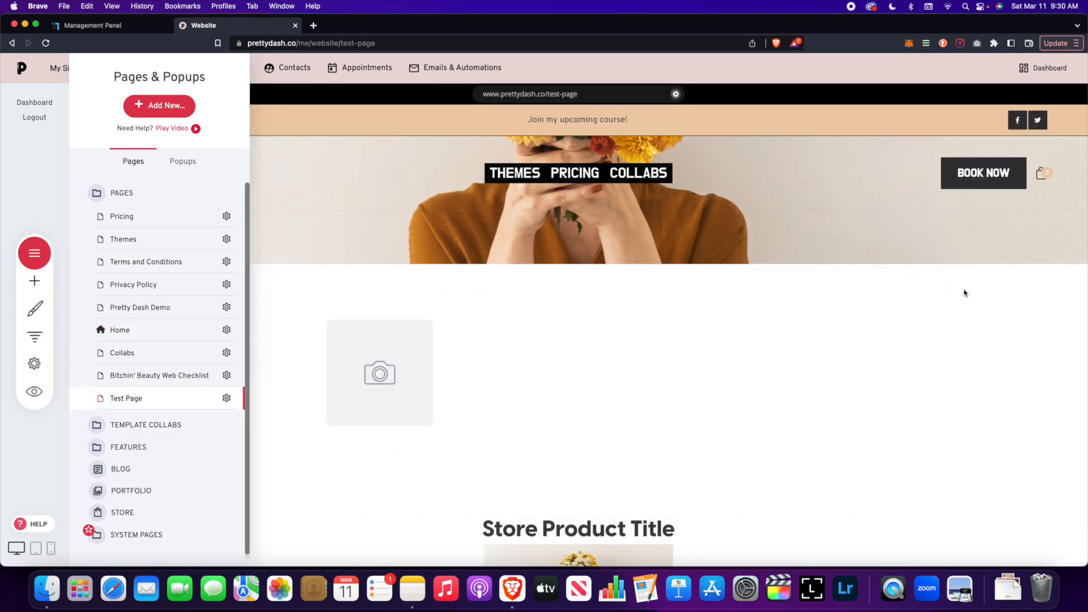
click(975, 305)
Preview the page and go to checkout from the header cart's quick view, then close the preview.
click(34, 391)
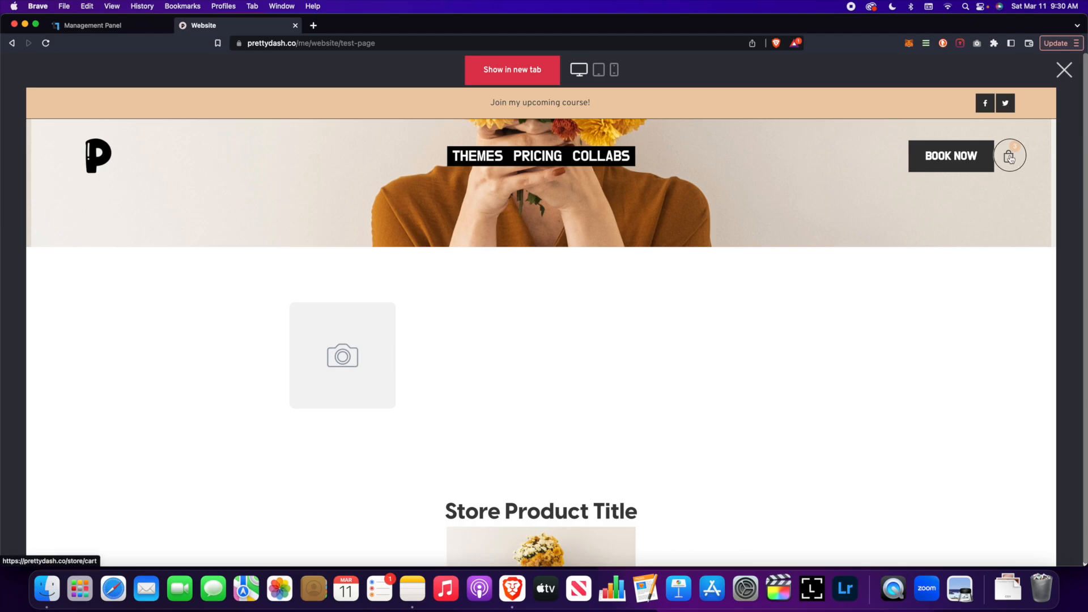
click(1015, 158)
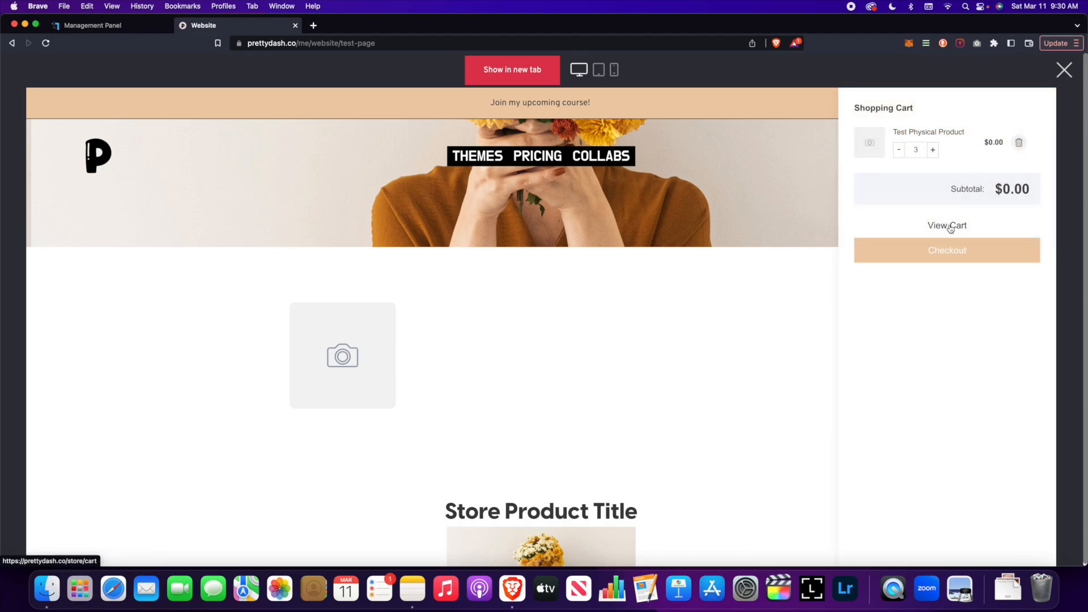
click(963, 260)
click(1065, 70)
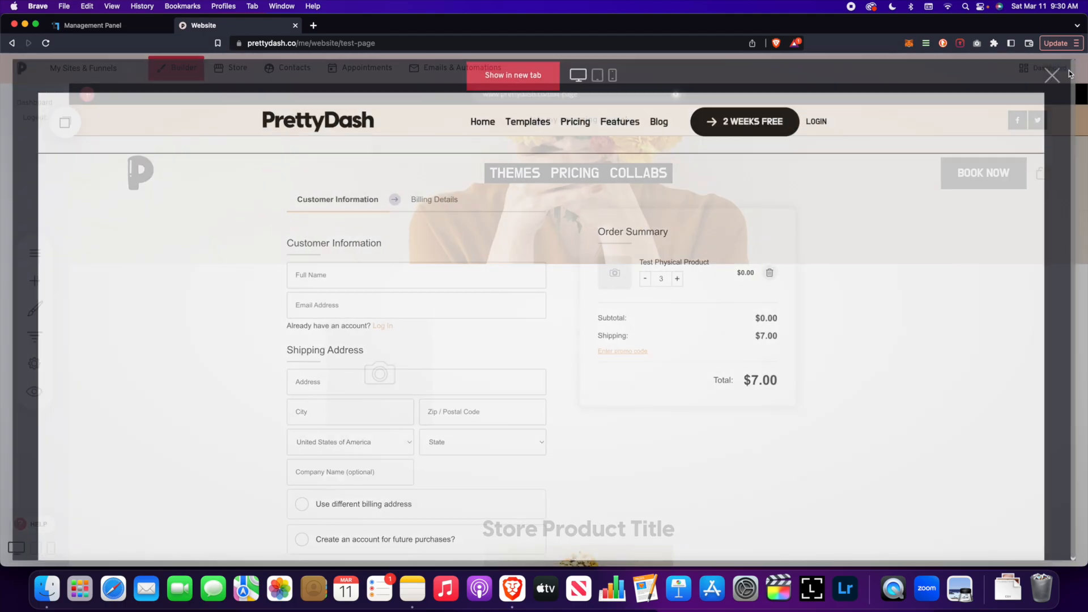
Open the Product page layout for styling from the store's Layout & Styling section.
click(230, 68)
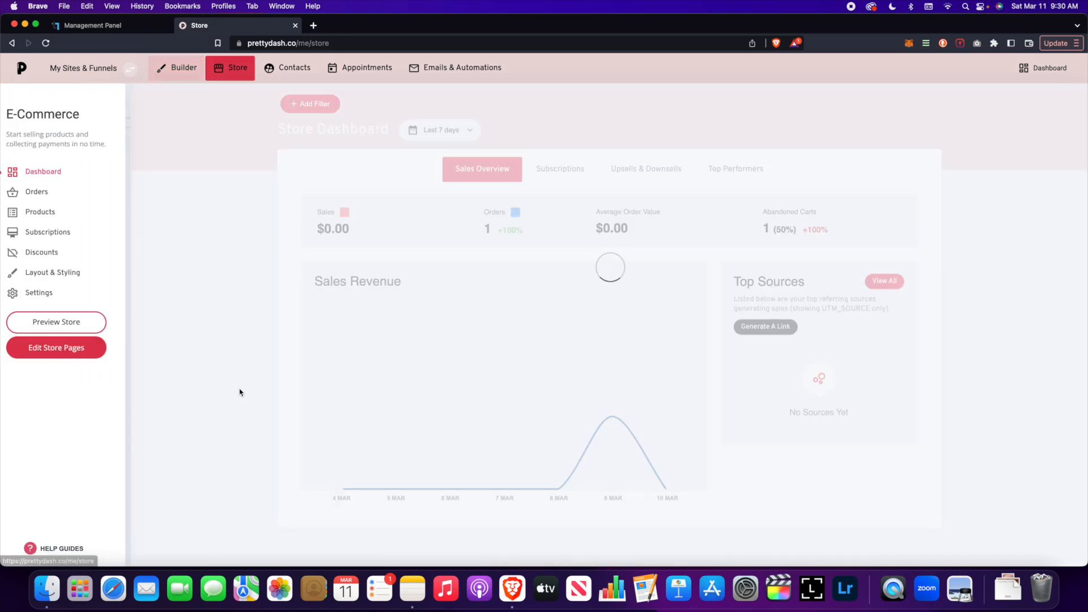
click(78, 273)
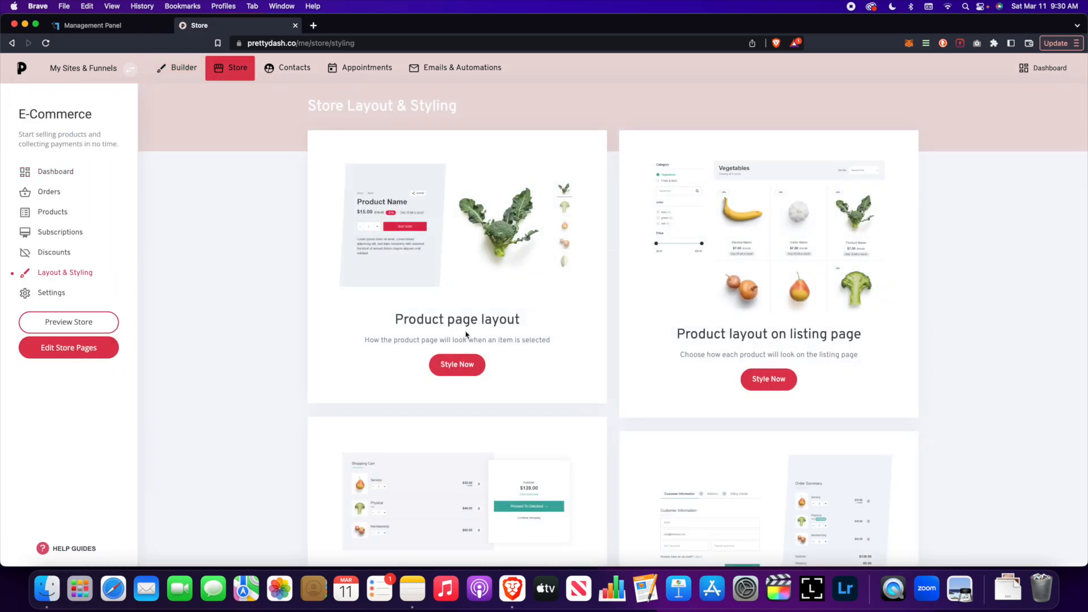
scroll(494, 323, down, 2)
click(457, 301)
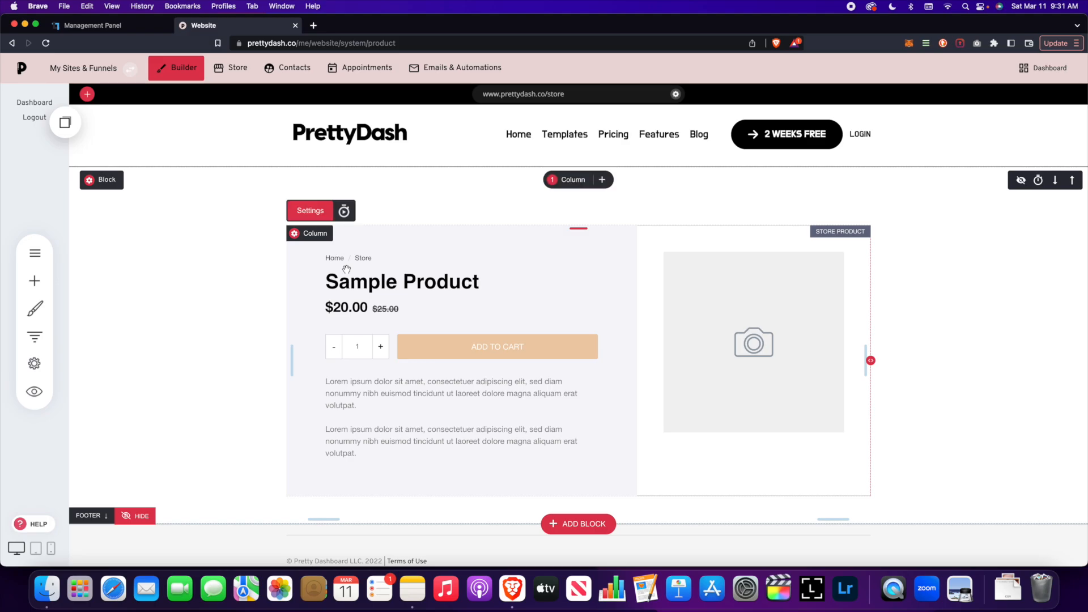
Try the slanted product layout and the stacked one with the image above the details, and save the page.
click(309, 211)
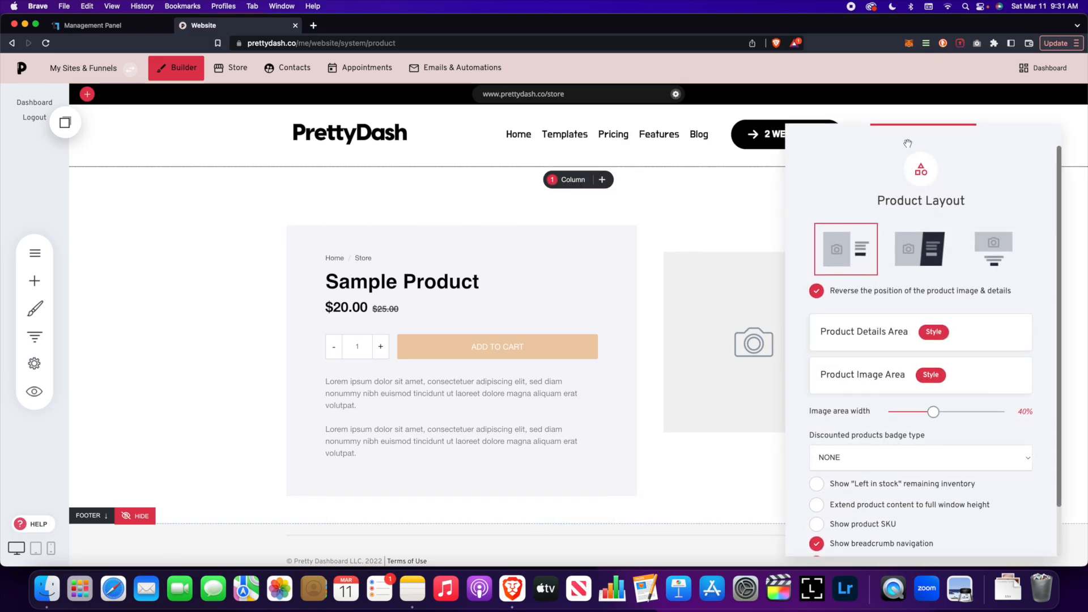
click(906, 222)
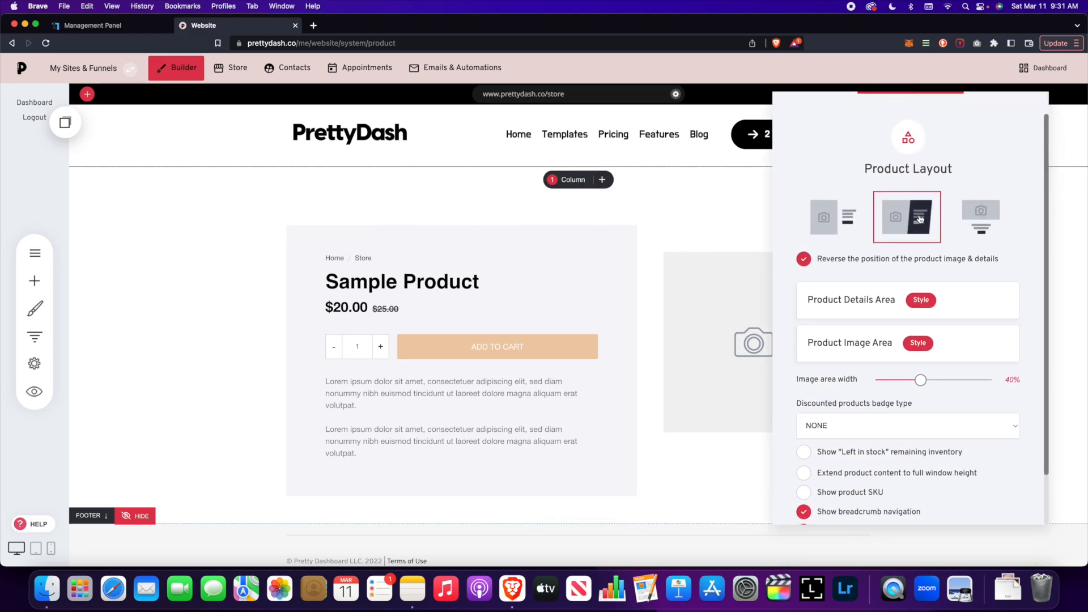
click(961, 224)
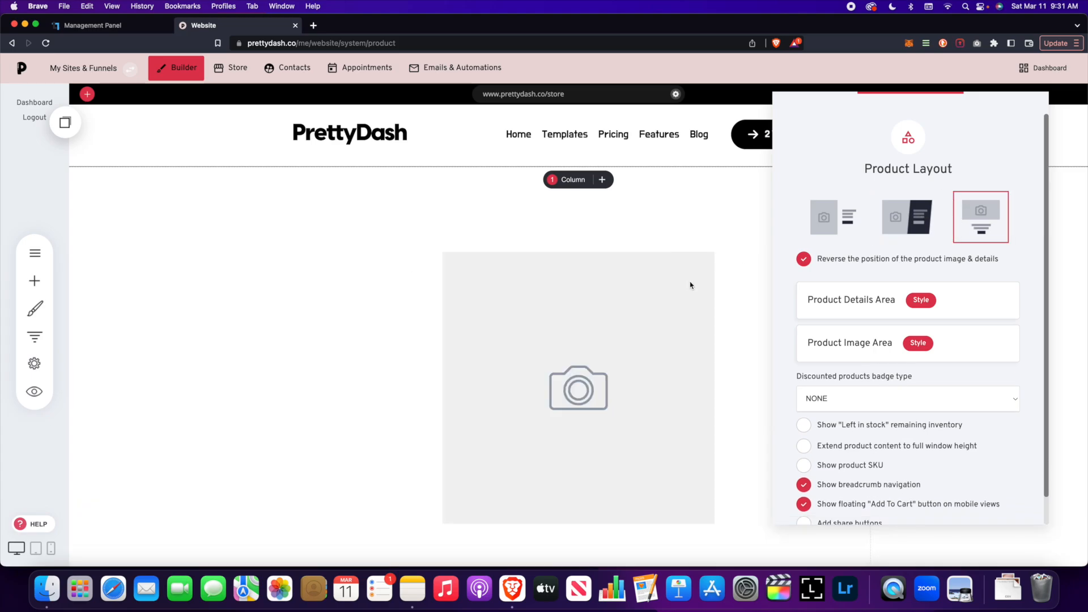
click(728, 281)
scroll(729, 283, down, 5)
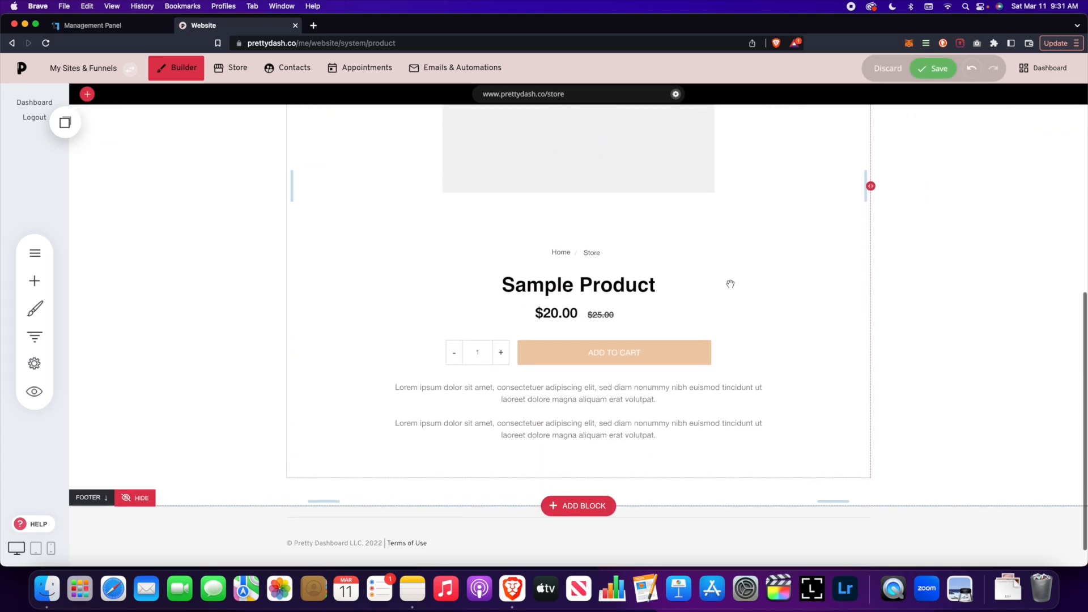
scroll(730, 284, up, 6)
click(930, 75)
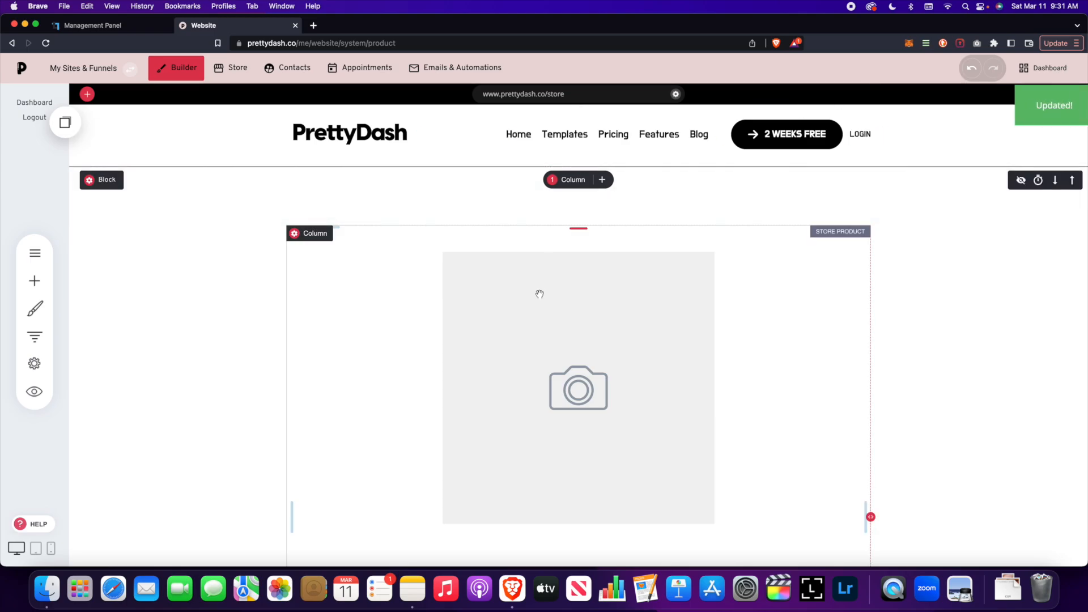
Return the product page to the side-by-side layout and review the Product Details Area styling options.
click(311, 214)
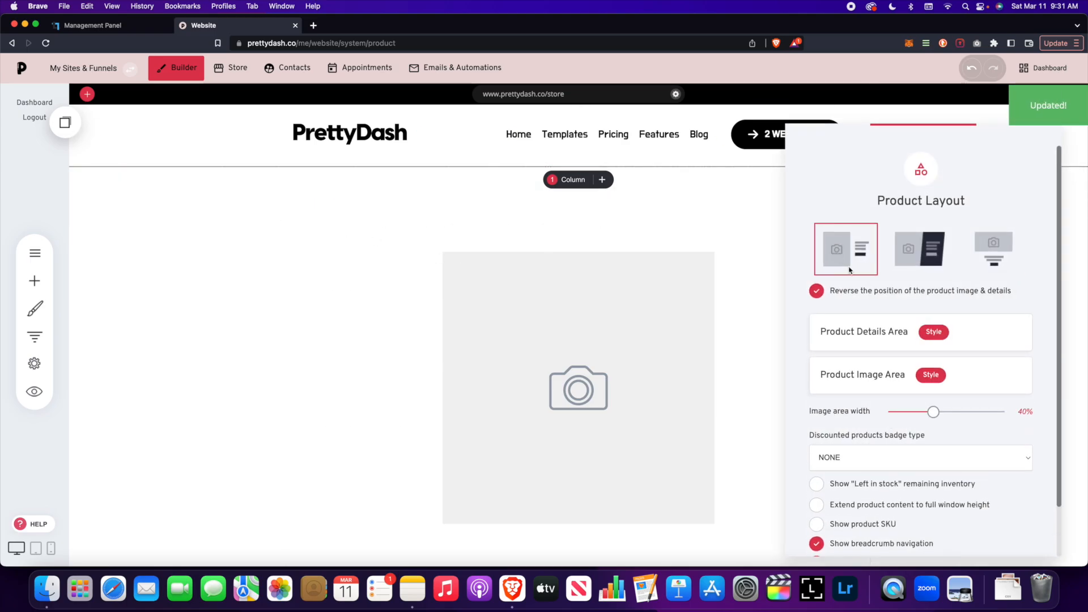
click(934, 331)
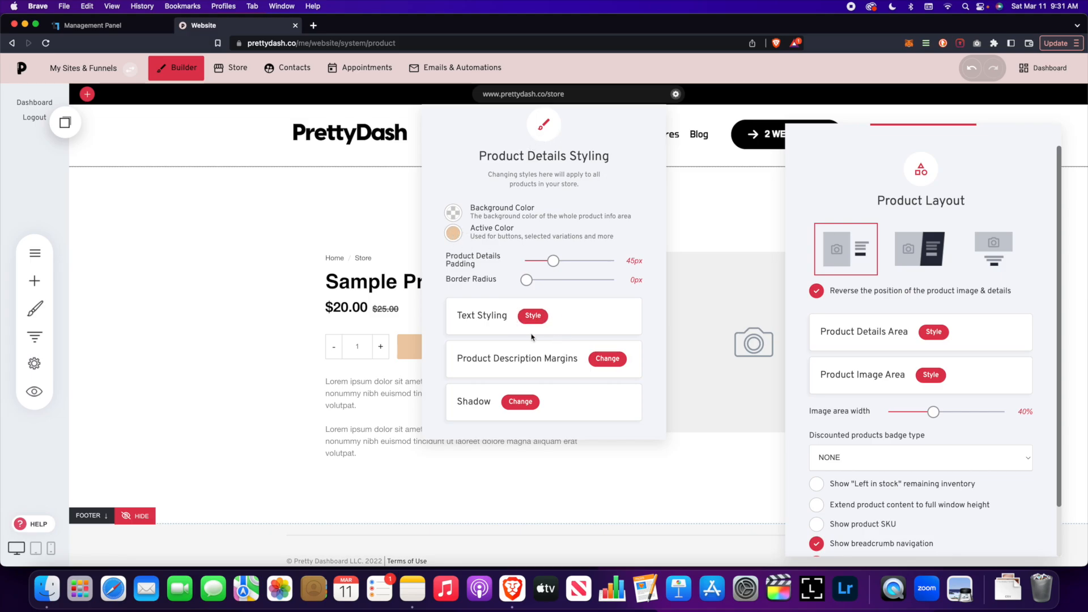
click(800, 359)
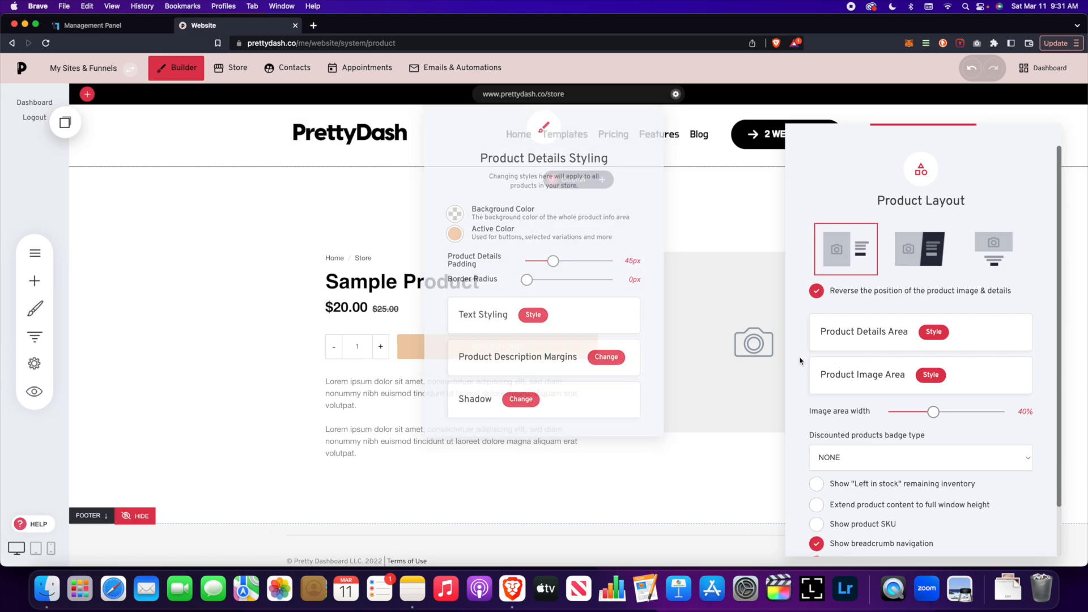
Review the Product Image Area styling and turn lens zoom on the product images on and back off.
click(930, 375)
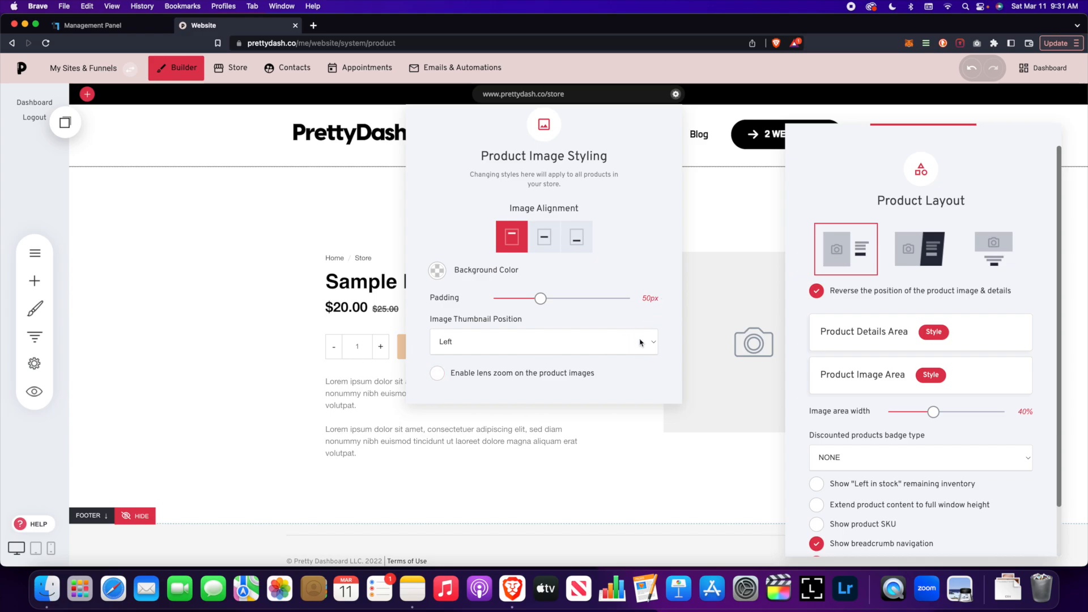
click(437, 374)
click(439, 375)
click(795, 297)
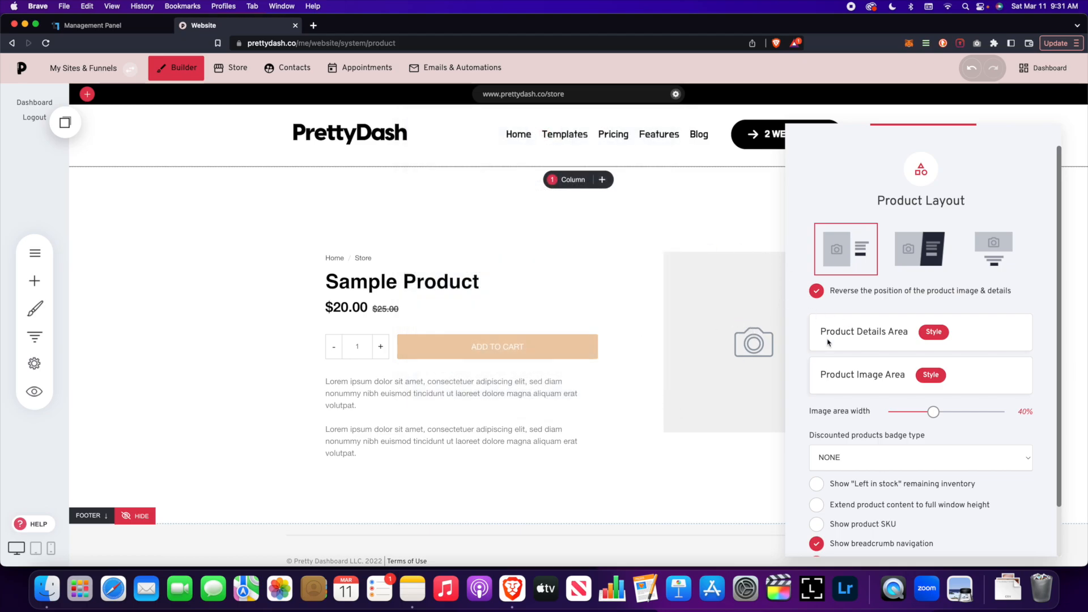
Set the image area width to 52% and review the discounted products badge types, keeping NONE.
scroll(833, 340, down, 2)
mouse_move(934, 360)
mouse_down()
mouse_move(976, 360)
mouse_move(886, 360)
mouse_move(950, 357)
mouse_up()
click(916, 400)
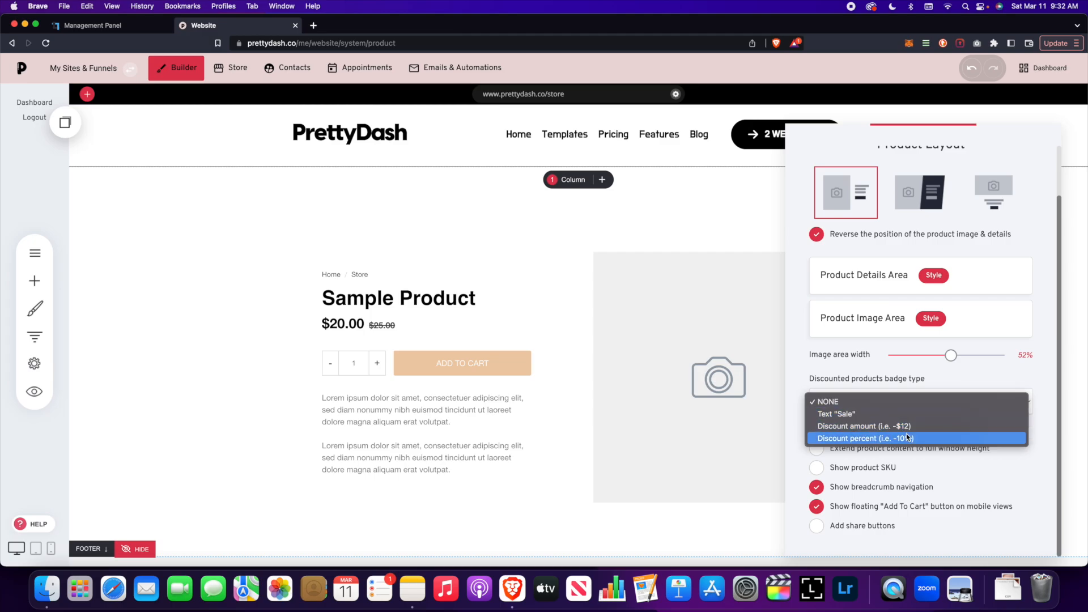
click(822, 372)
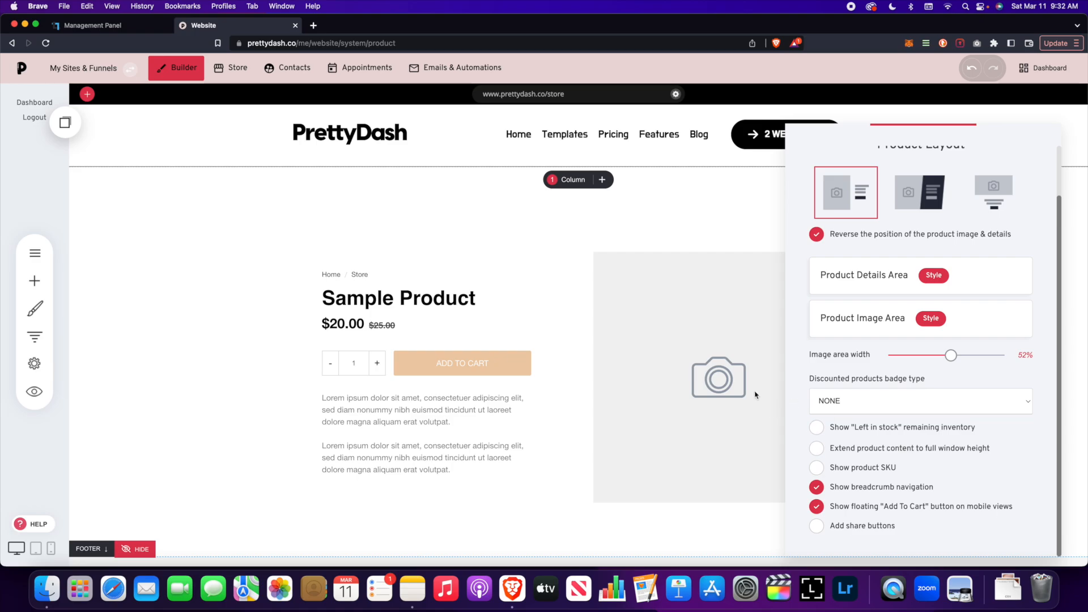
Add share buttons for Facebook, Twitter and LinkedIn to the product page and close the Product Layout settings.
click(816, 526)
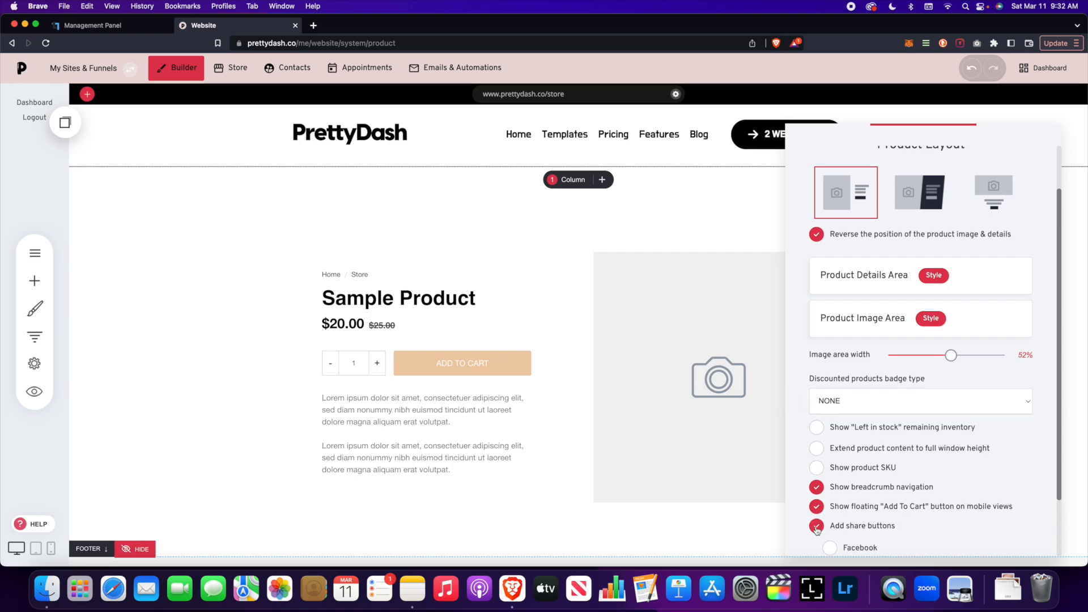
click(817, 527)
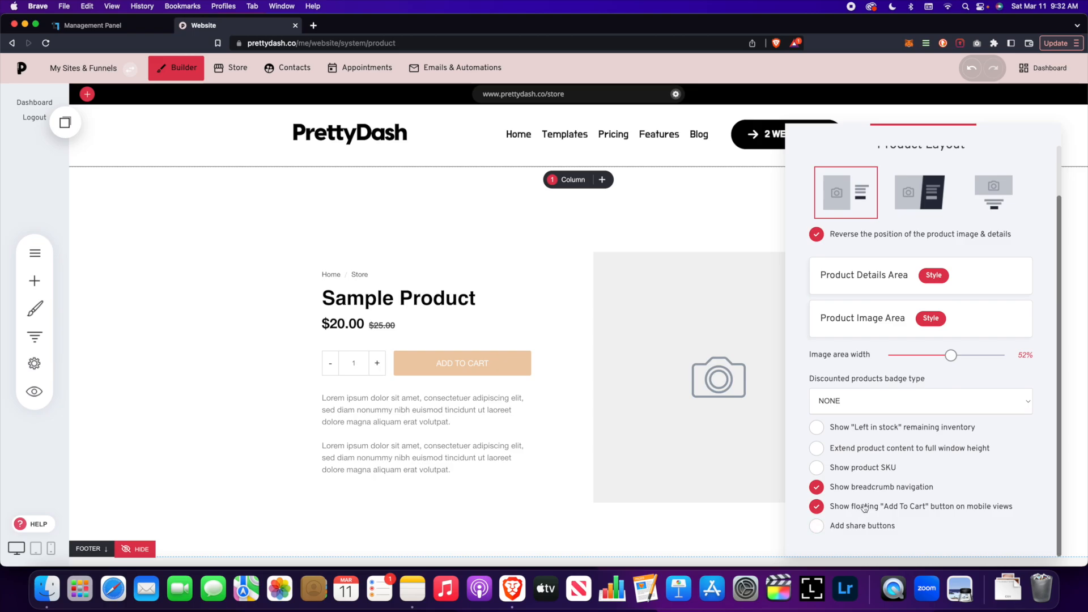
click(817, 527)
click(830, 548)
scroll(831, 544, down, 3)
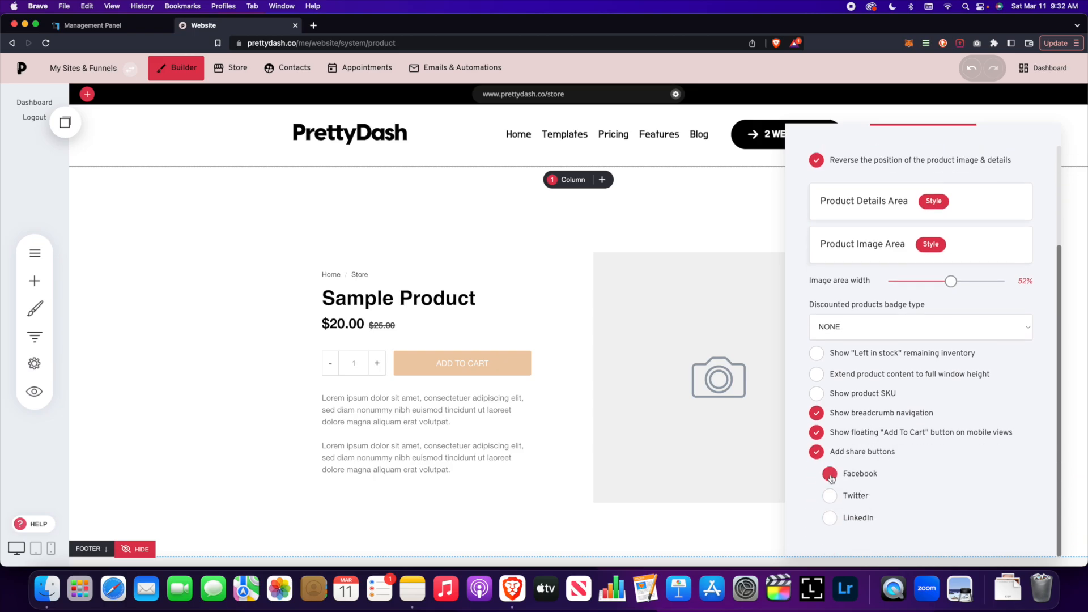
click(837, 496)
click(831, 517)
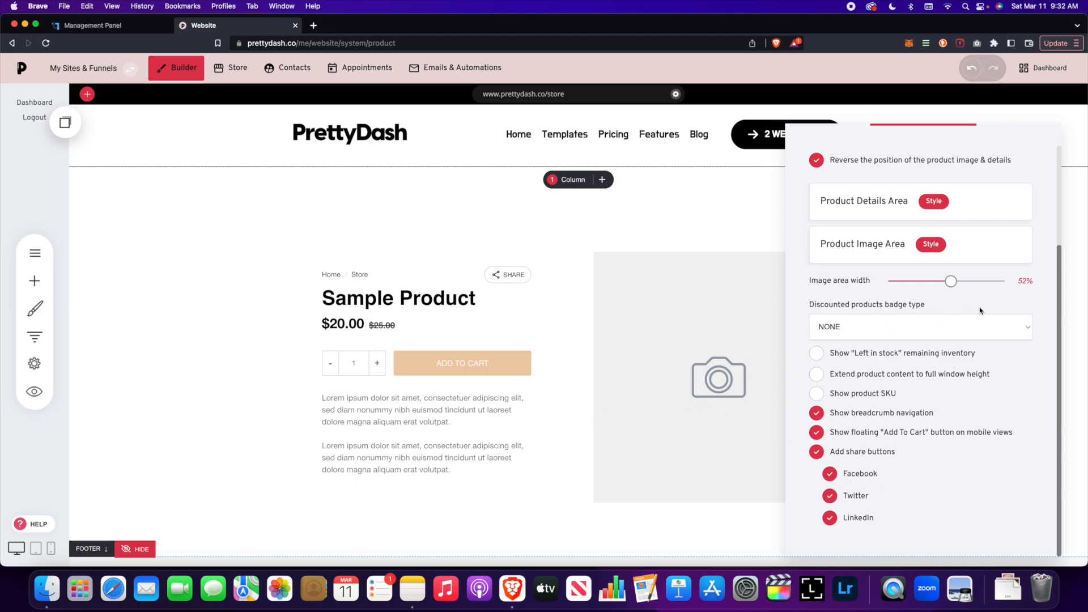
scroll(980, 310, up, 3)
click(645, 271)
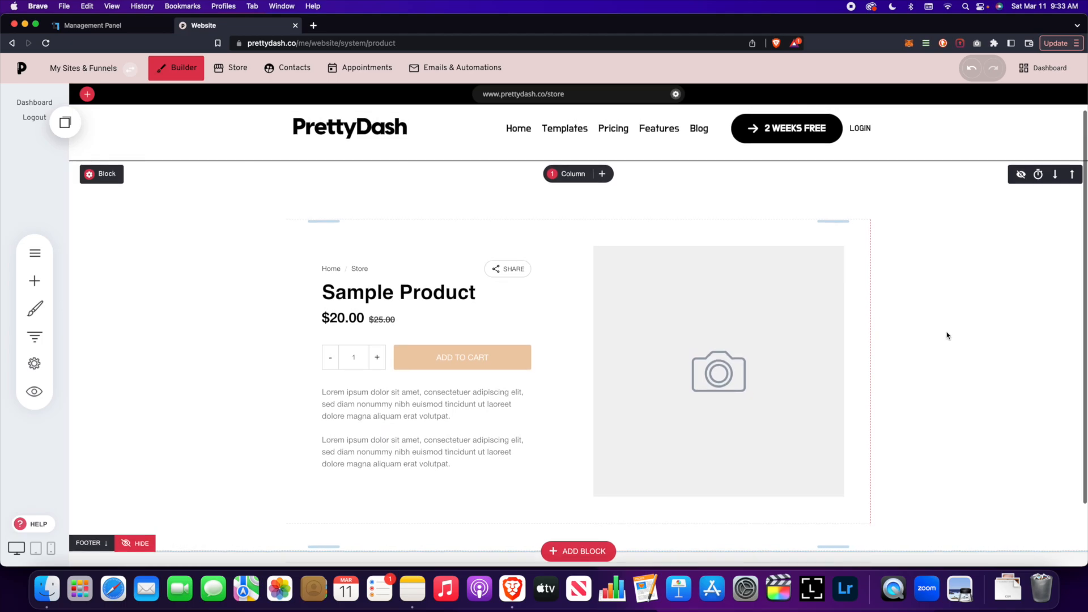
Add a blank block between the sample product and the footer.
scroll(946, 336, down, 3)
scroll(947, 335, up, 1)
scroll(947, 336, down, 1)
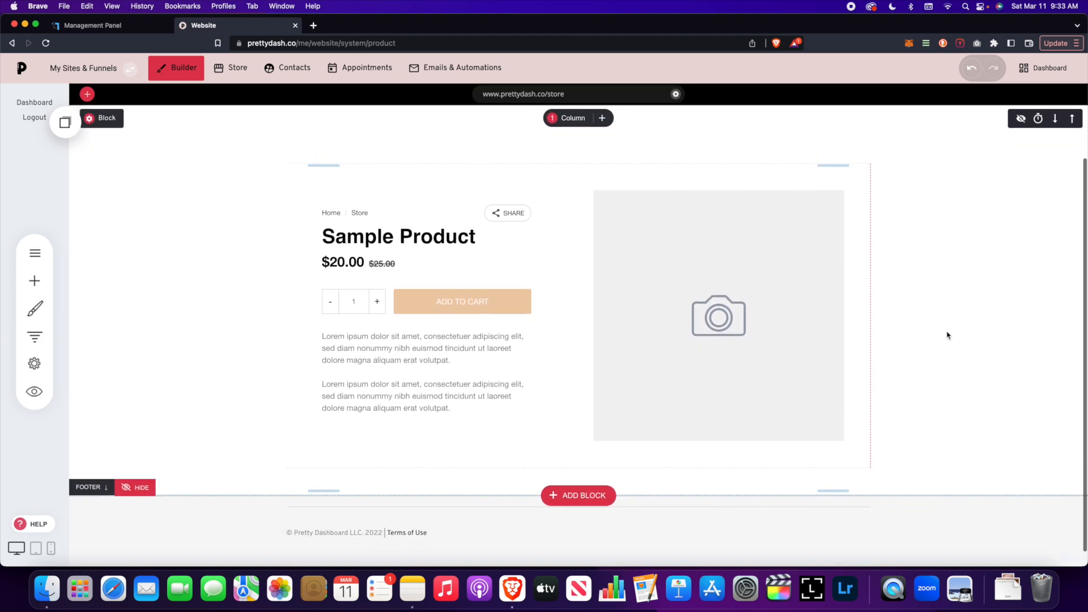
scroll(947, 336, up, 1)
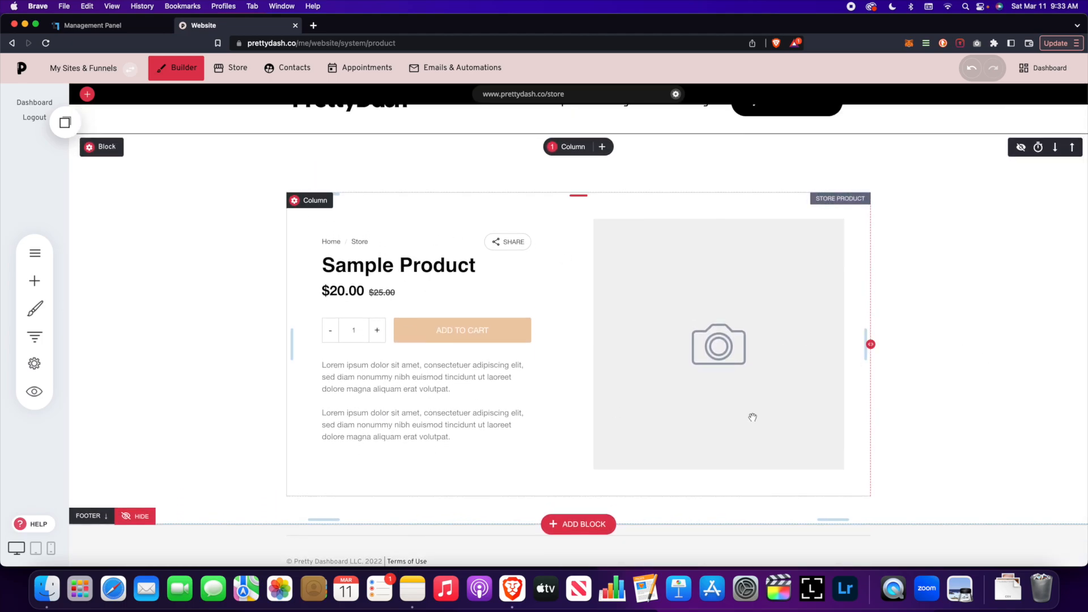
scroll(778, 246, up, 1)
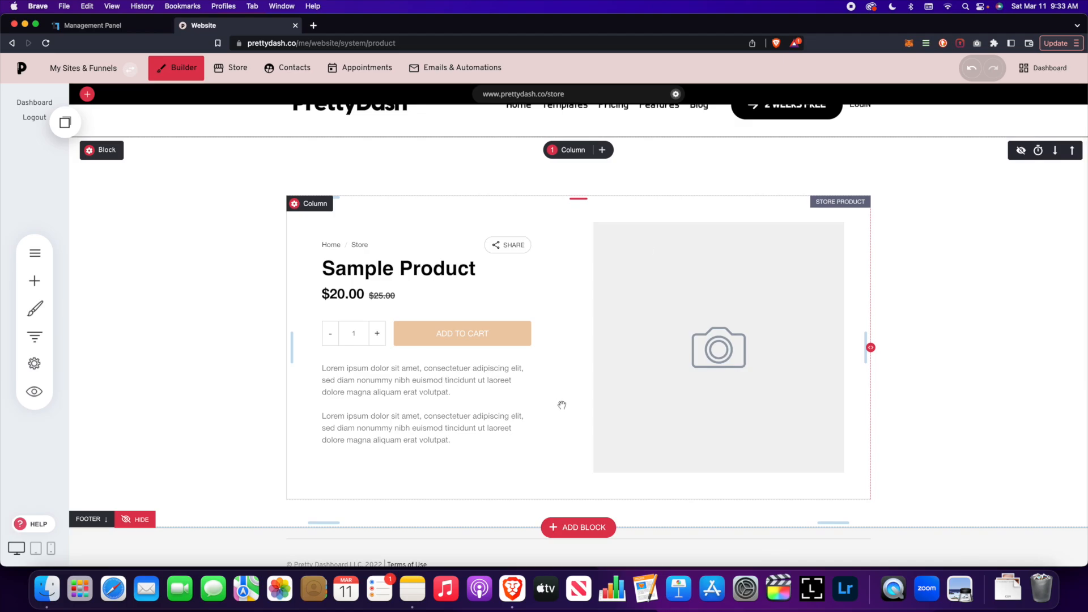
scroll(623, 473, down, 2)
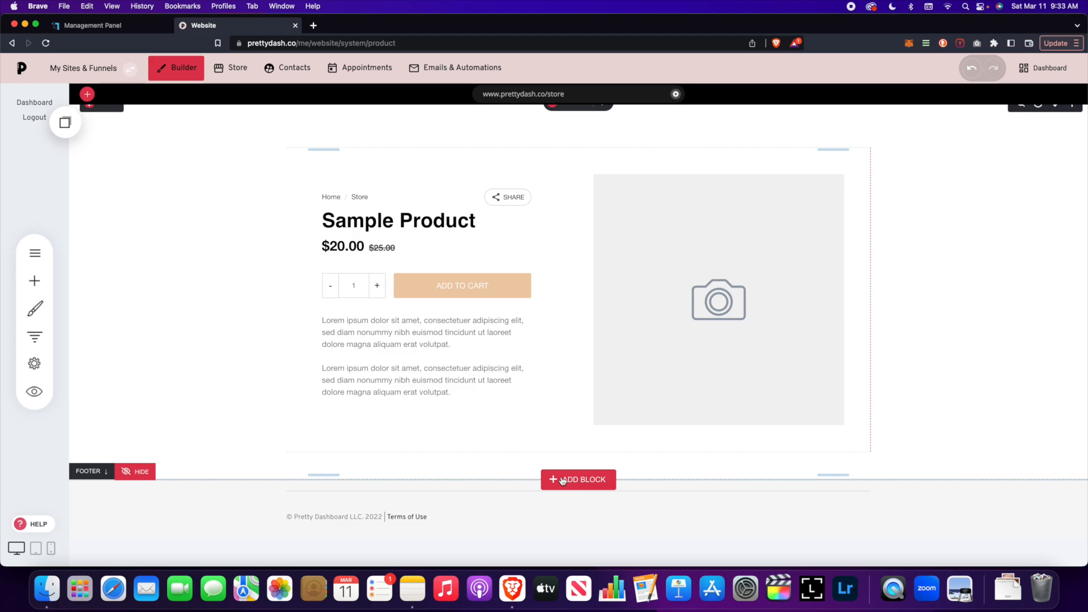
click(563, 481)
click(93, 413)
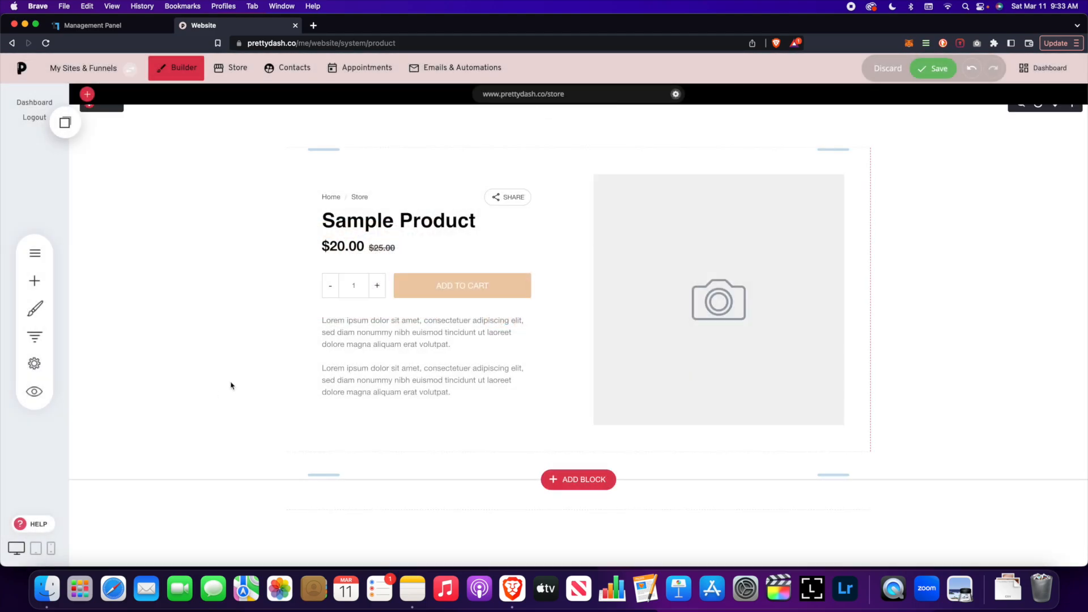
Add a heading reading "View other products" in the blank block below the sample product.
click(34, 281)
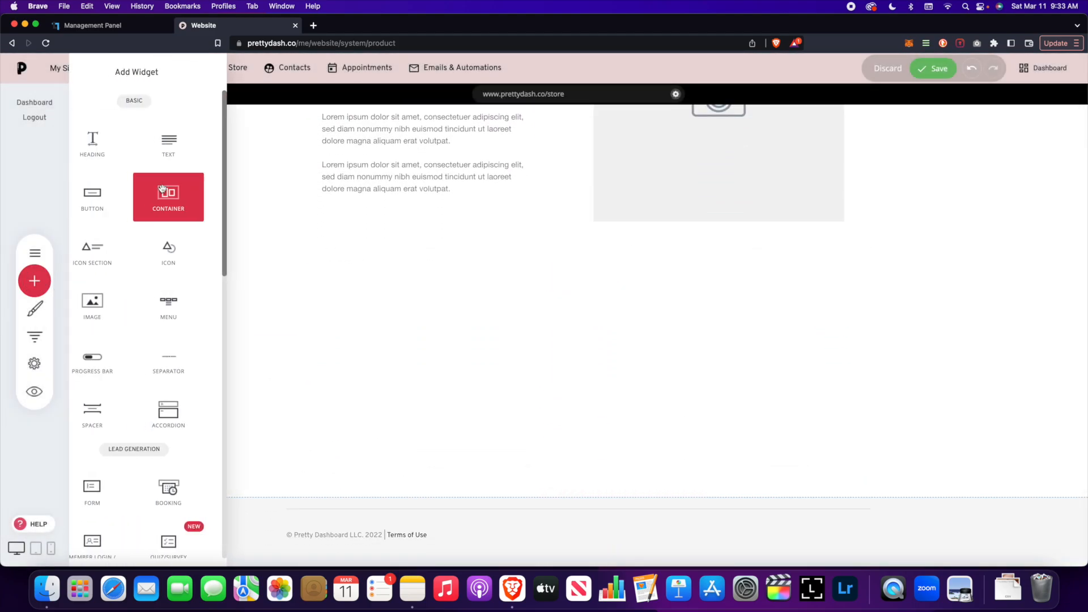
drag(105, 151, 529, 316)
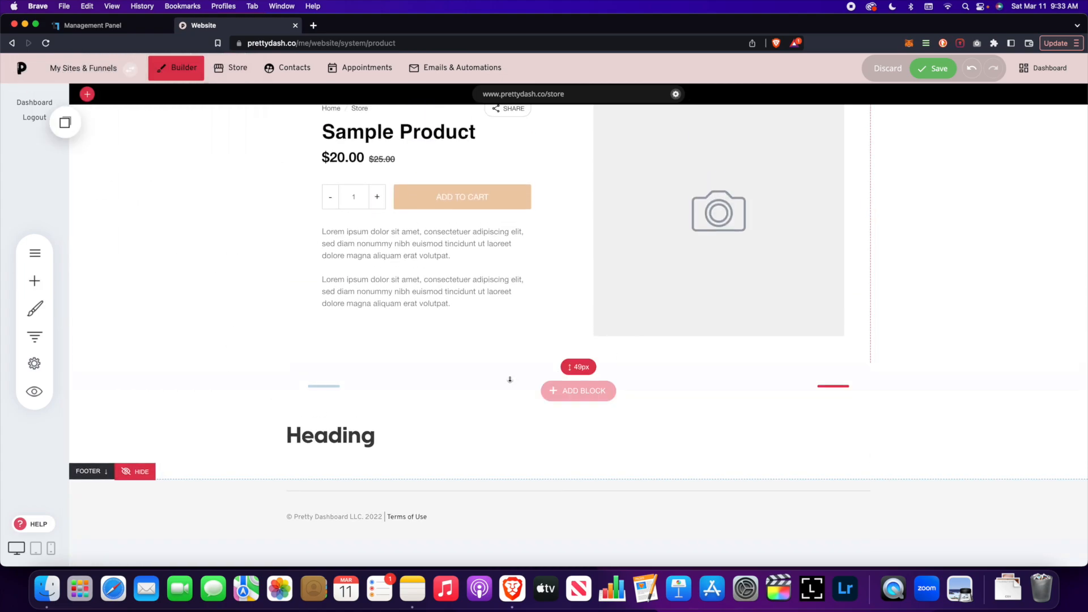
key(super+a)
text(View)
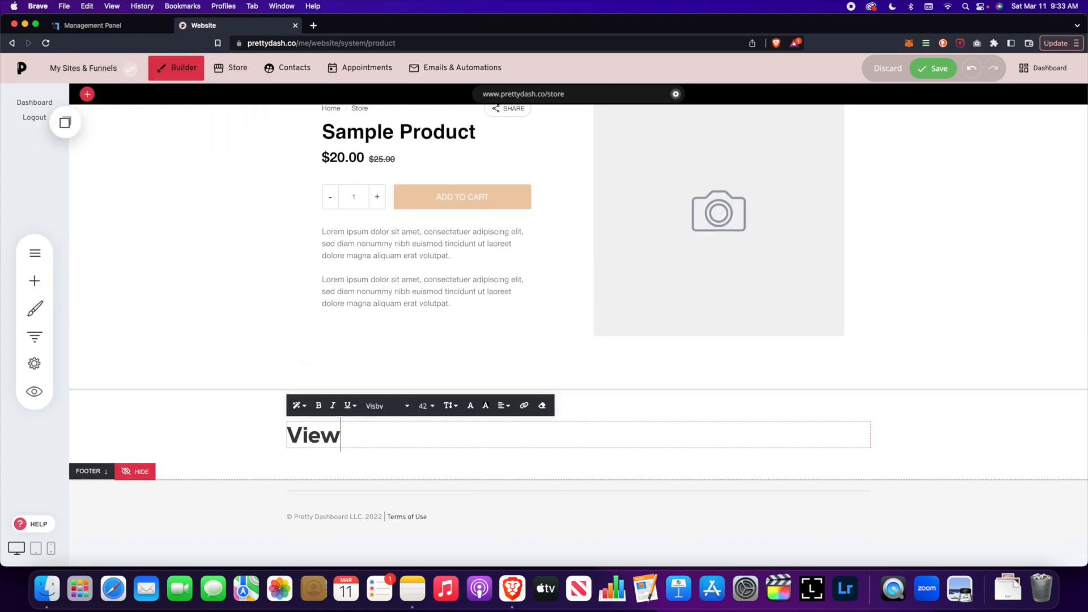
text( other products)
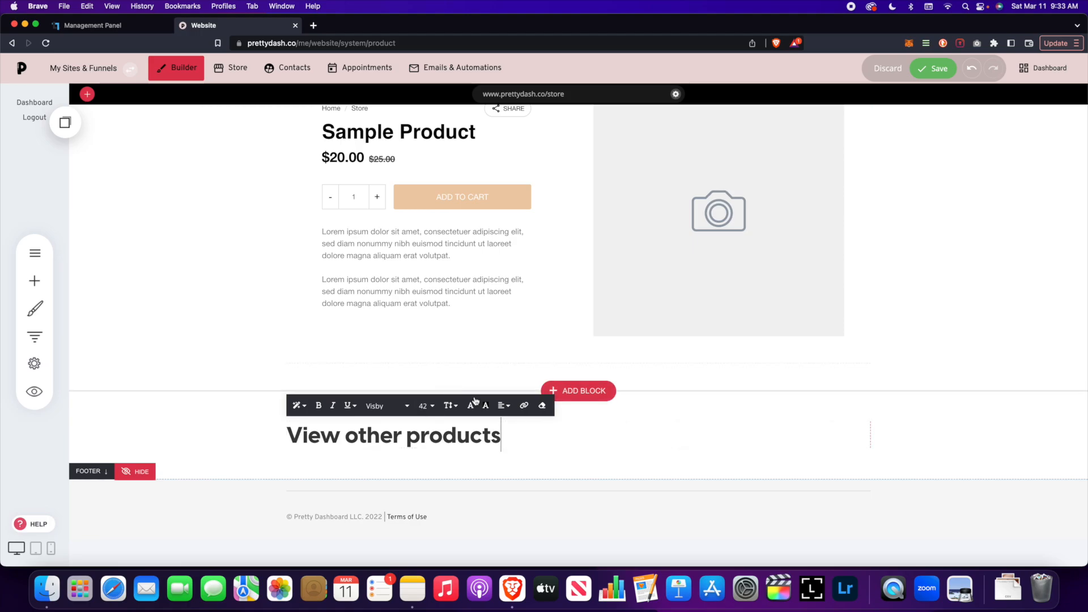
click(226, 398)
Add a Store widget showing the latest products beneath the "View other products" heading and close its settings.
click(34, 280)
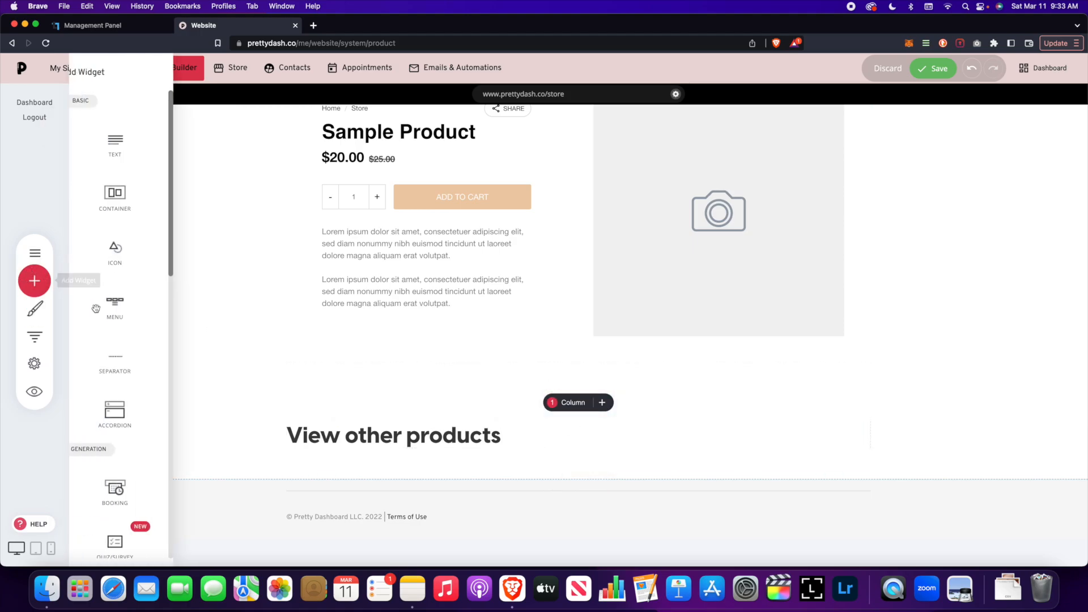
scroll(146, 348, down, 3)
scroll(146, 348, down, 5)
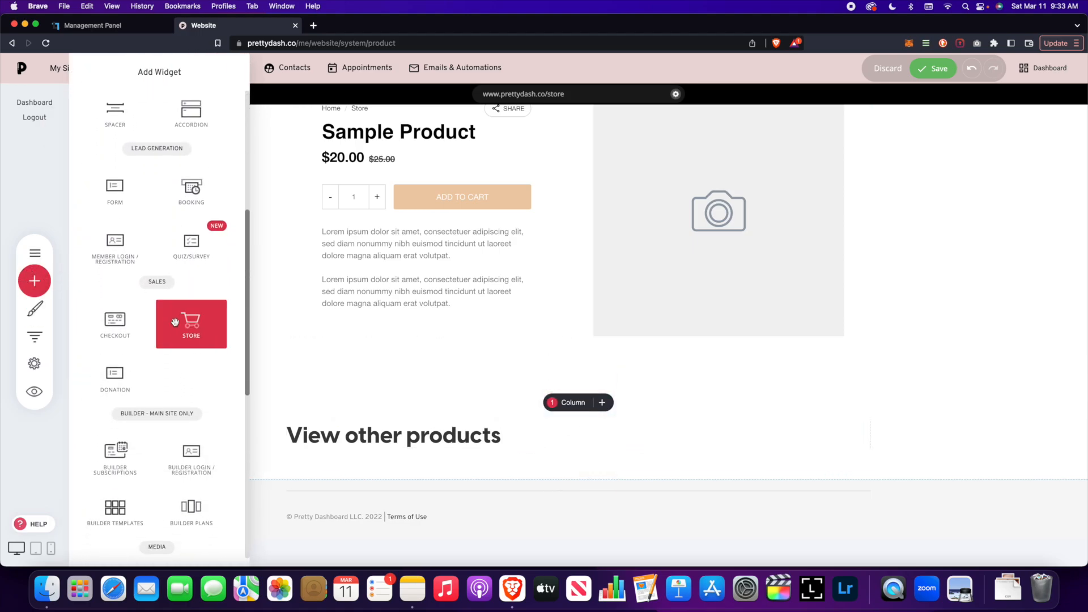
drag(192, 328, 424, 464)
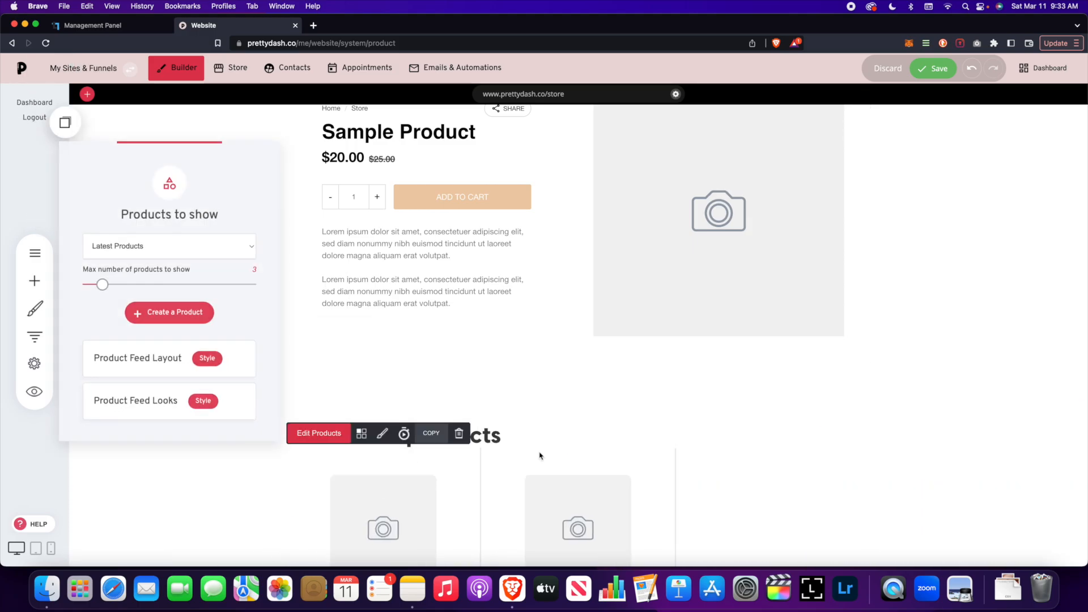
click(845, 462)
Look over the product page with its product feed and save the page.
scroll(754, 398, down, 3)
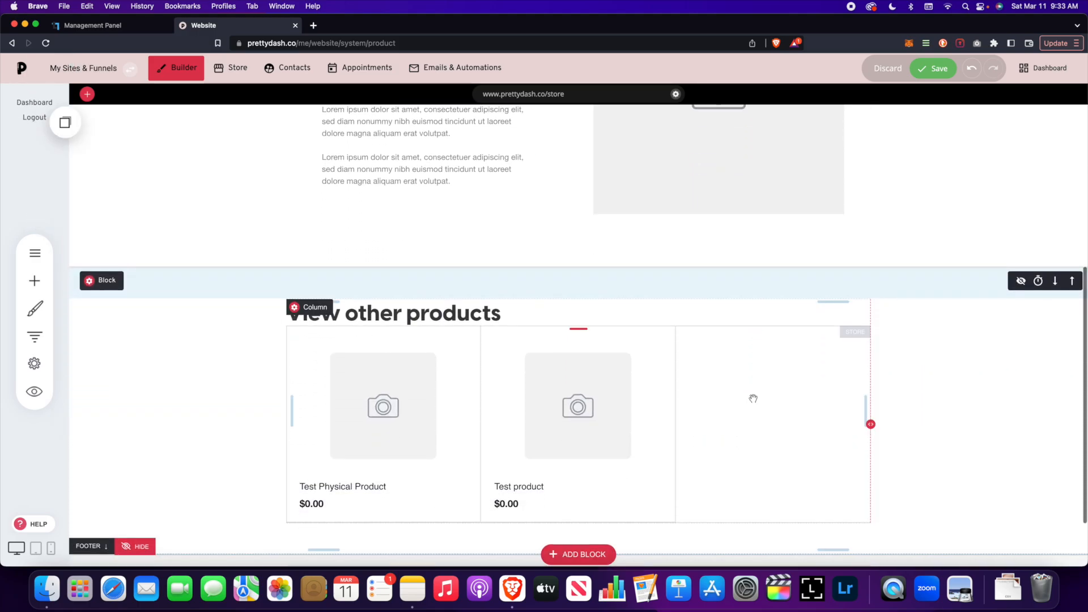
scroll(754, 398, up, 5)
scroll(753, 399, down, 2)
scroll(753, 398, down, 3)
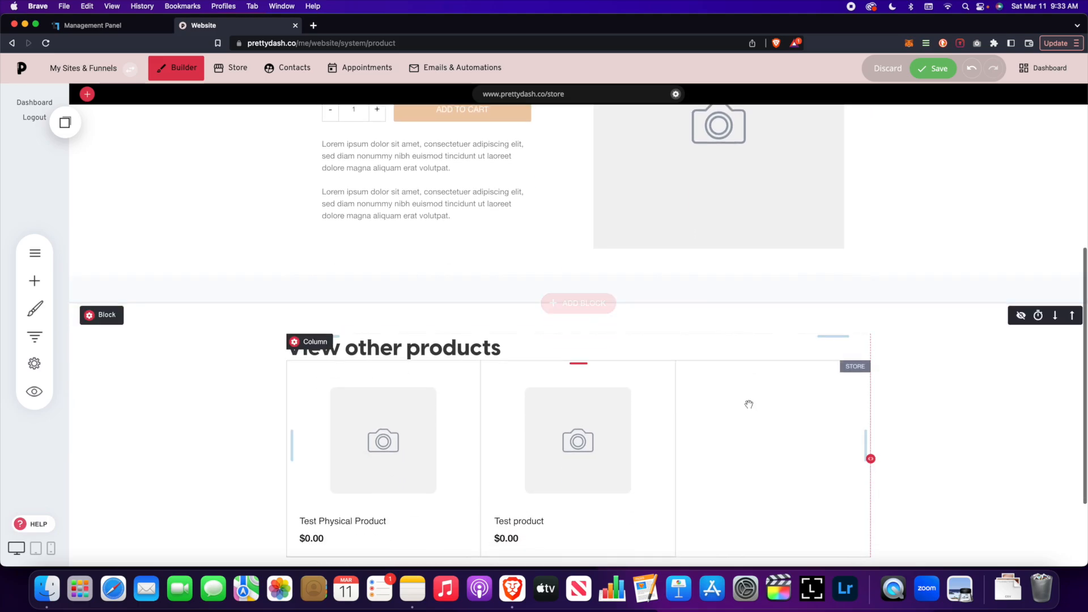
scroll(752, 400, up, 4)
scroll(751, 402, up, 2)
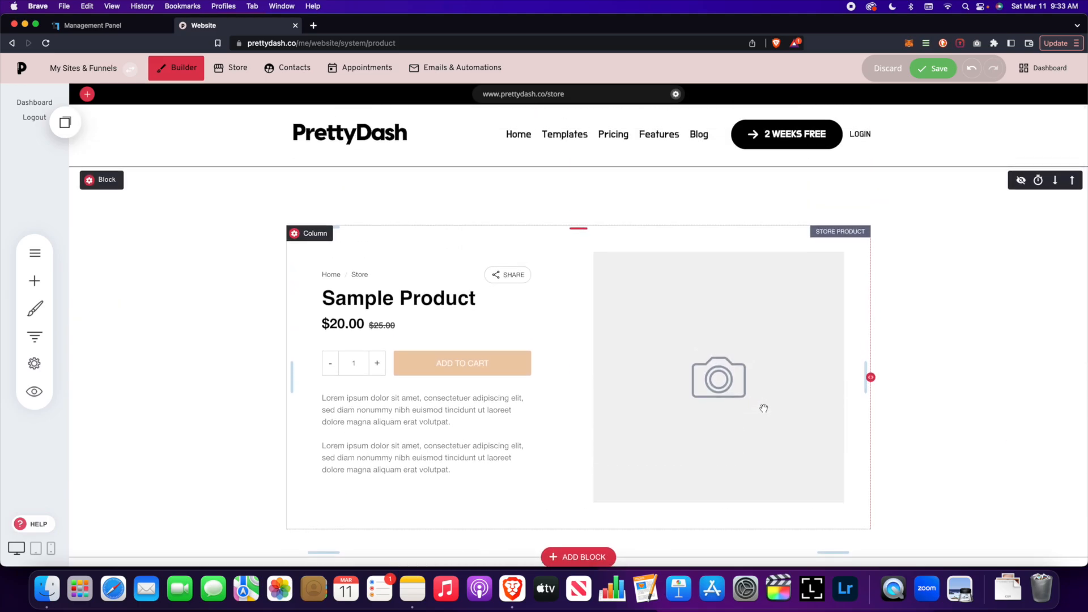
click(933, 68)
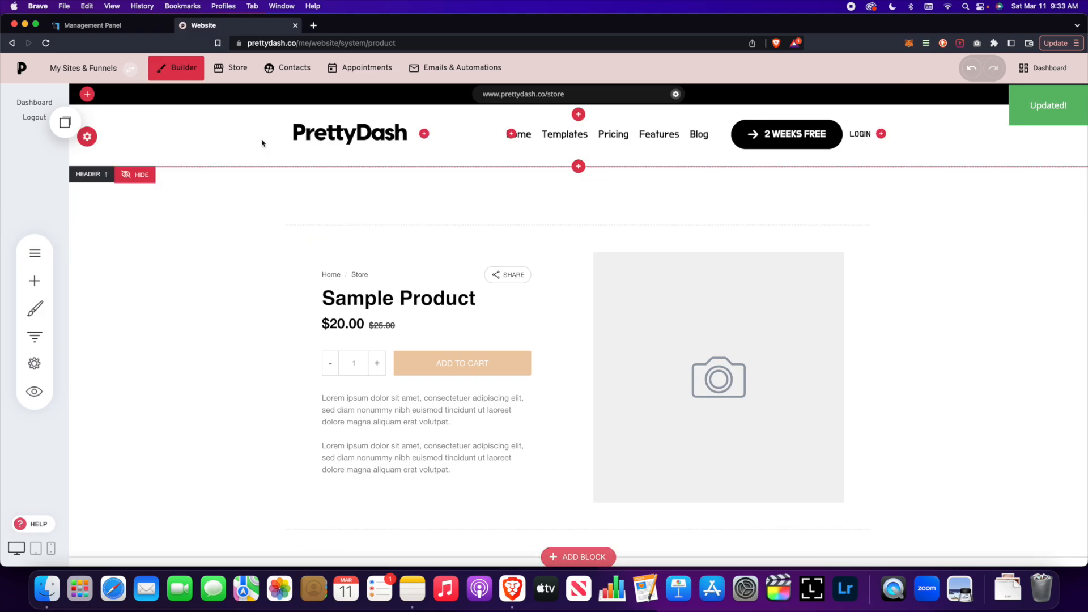
Open the product layout on listing page for styling from the store's Layout & Styling, and open the store catalog's settings.
click(232, 75)
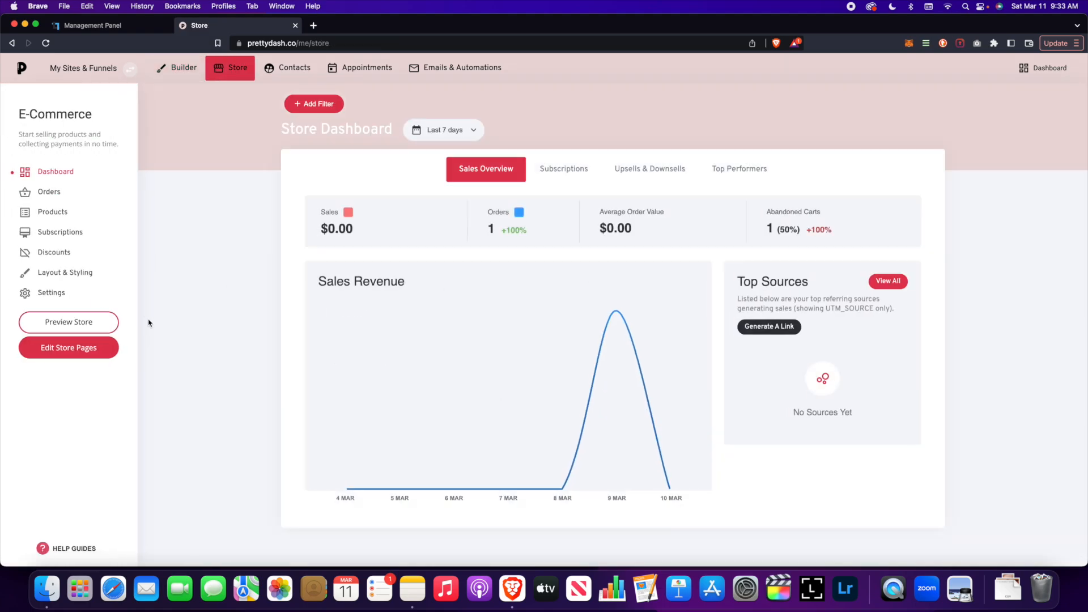
click(68, 274)
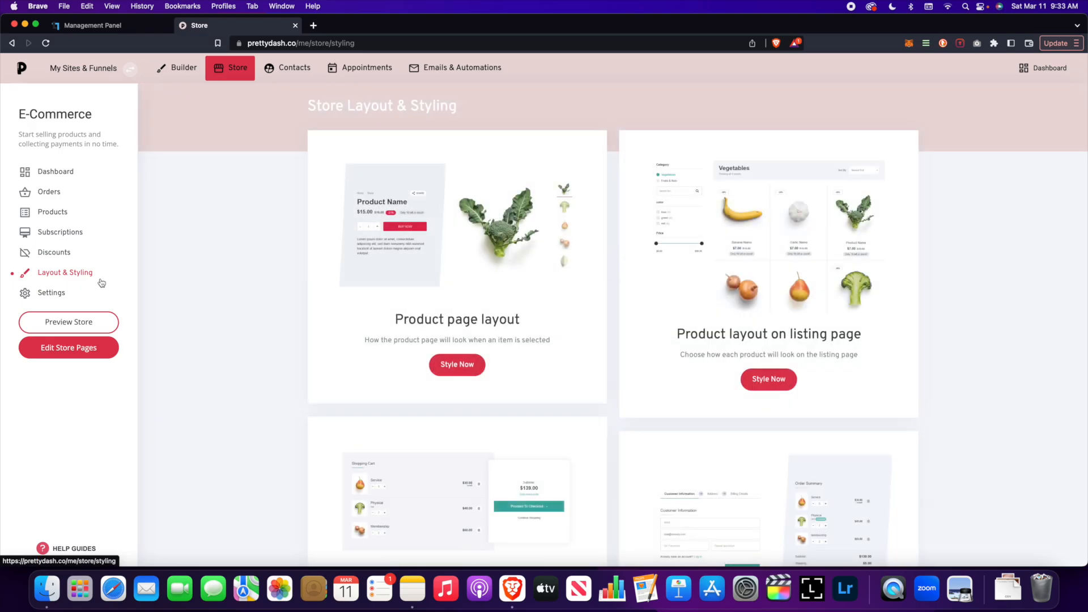
click(775, 381)
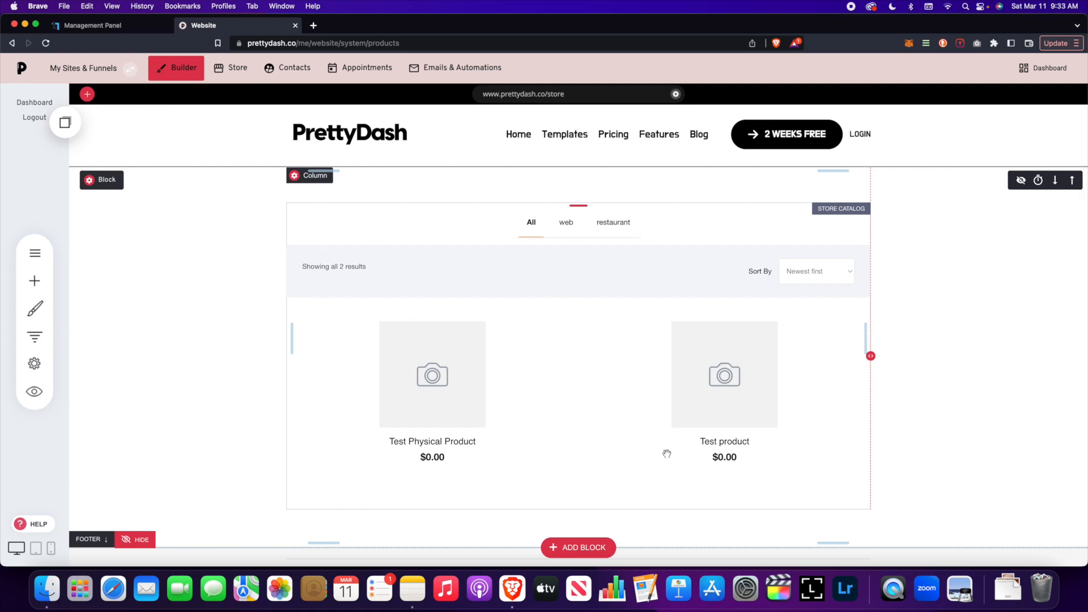
scroll(356, 297, down, 2)
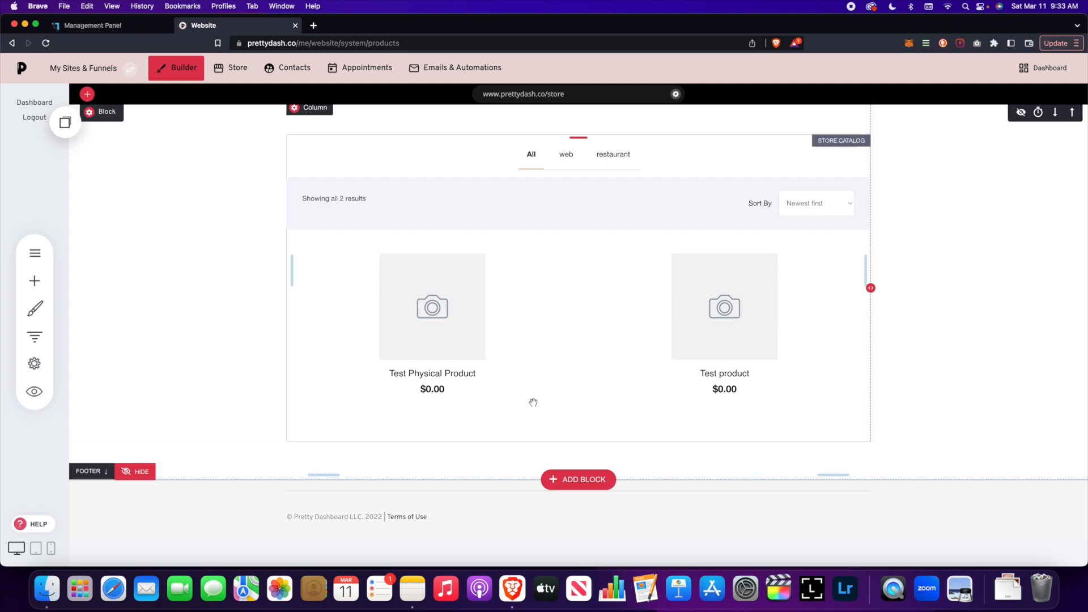
scroll(563, 401, up, 2)
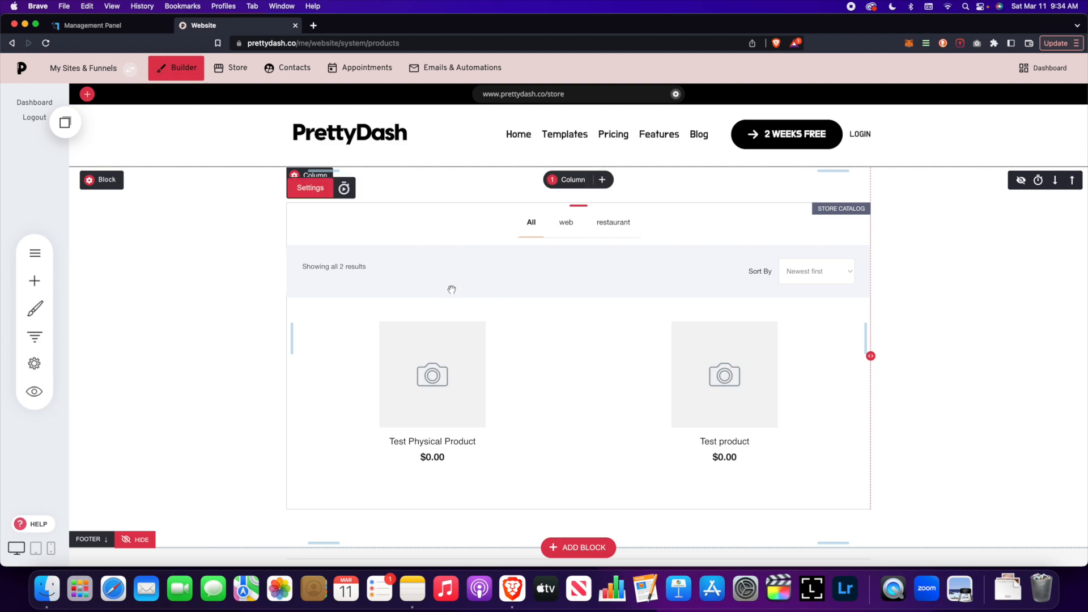
click(311, 187)
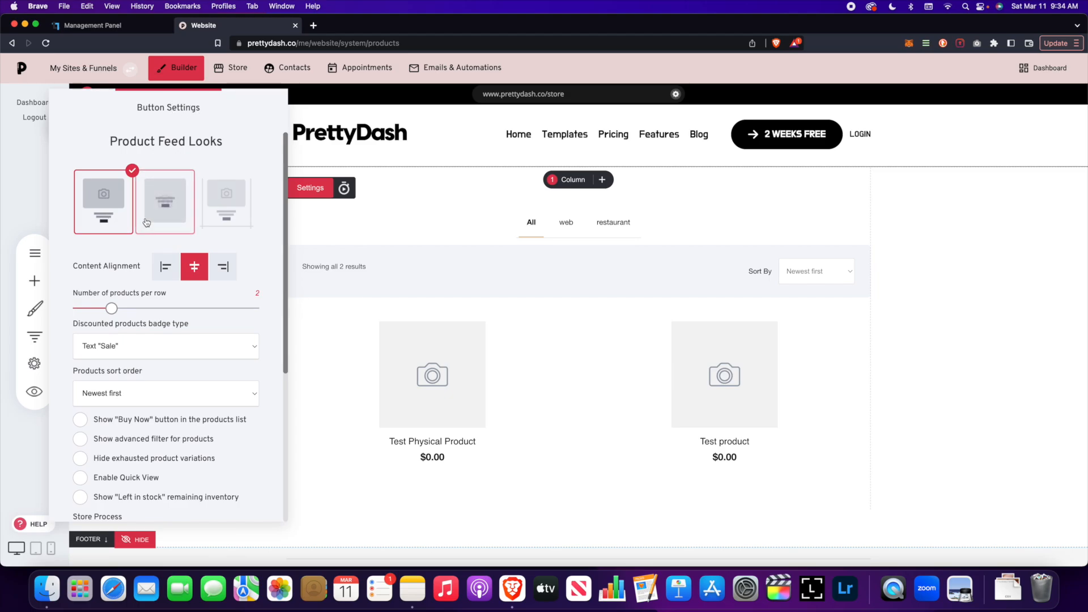
Try the second and third Product Feed Looks on the catalog and return to the first look.
click(165, 201)
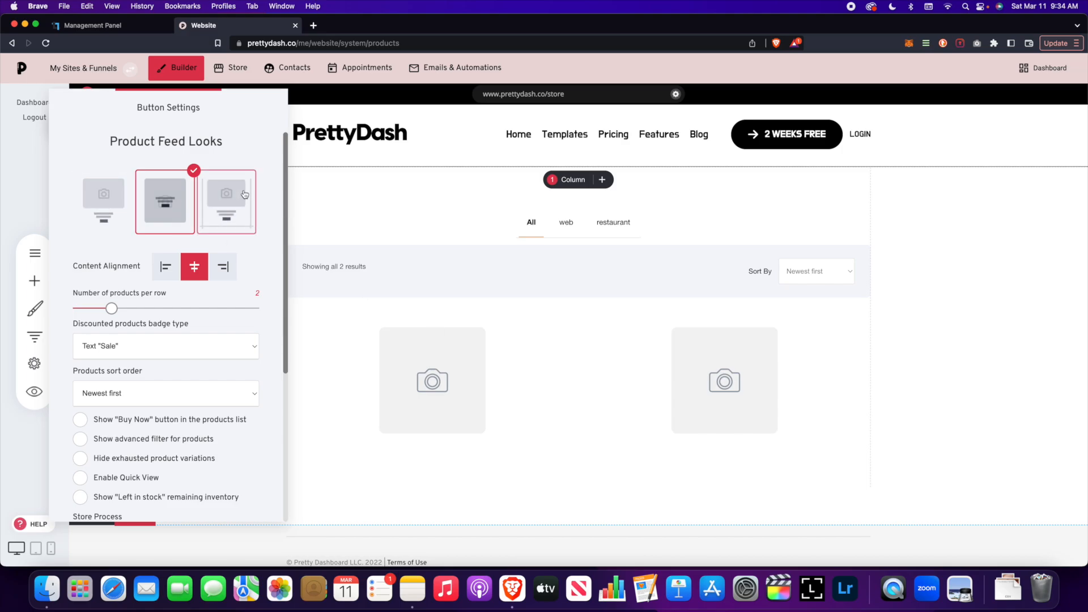
click(227, 201)
click(111, 213)
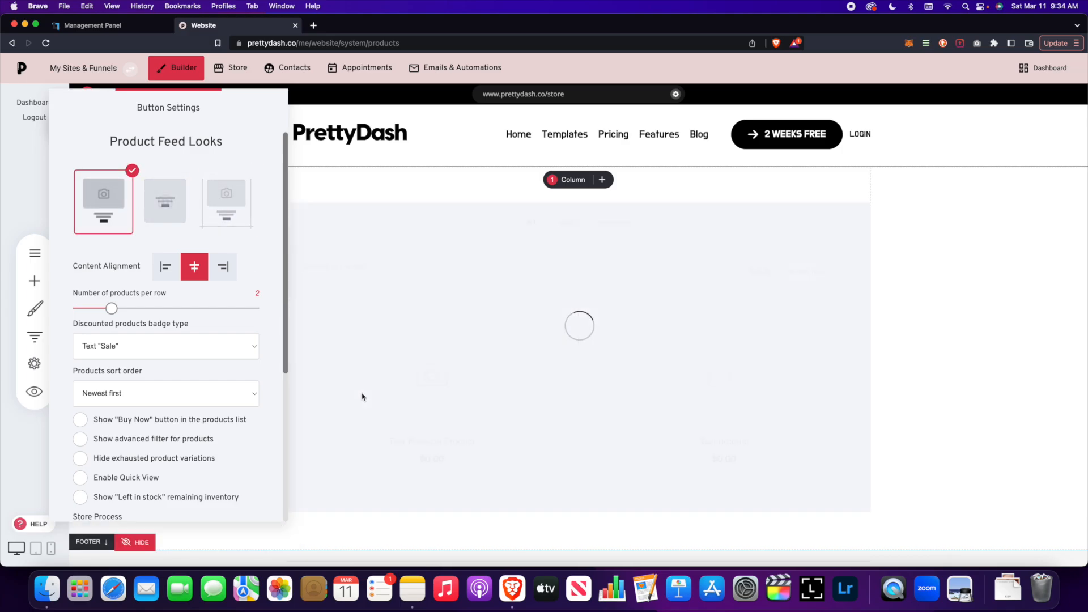
Set the number of products per row to 6 and check the discounted products badge type setting.
scroll(174, 350, down, 2)
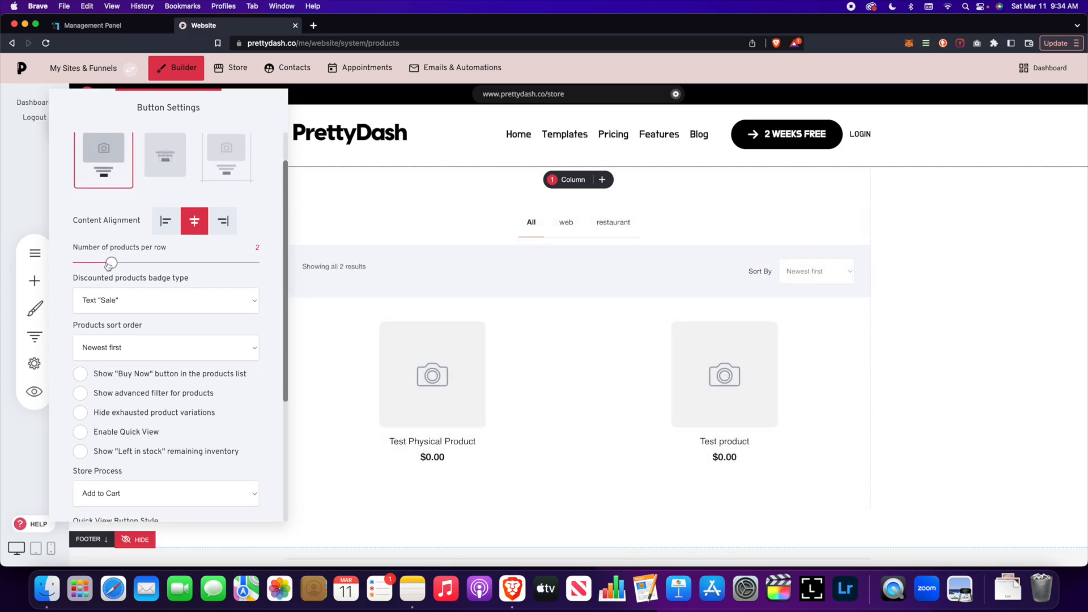
drag(108, 266, 249, 260)
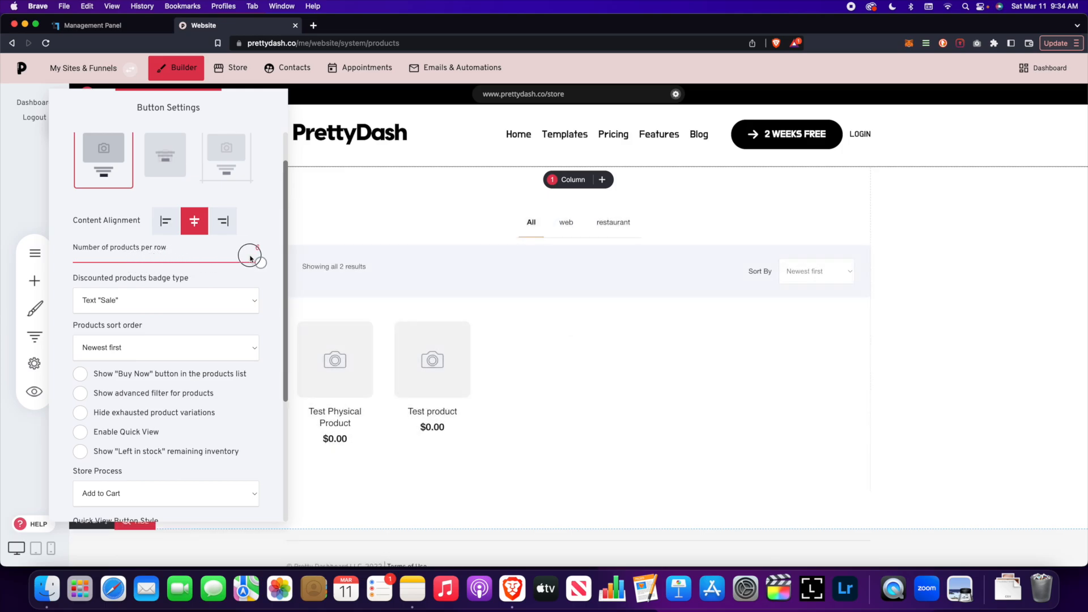
click(194, 301)
click(199, 341)
Show the "Buy Now" button in the products list and enable the advanced product filter with text search.
click(101, 375)
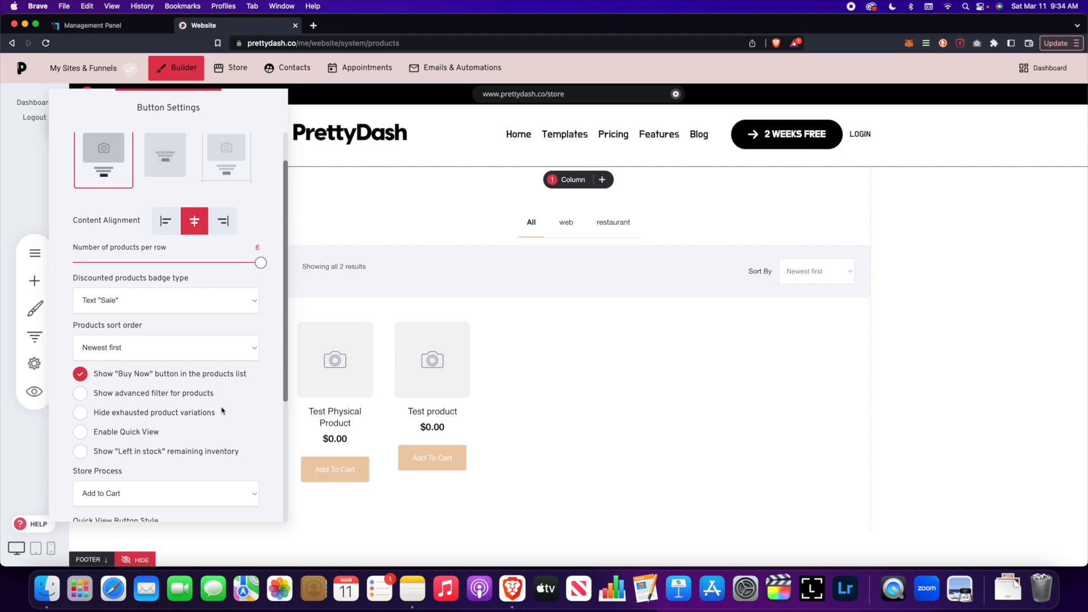
click(142, 399)
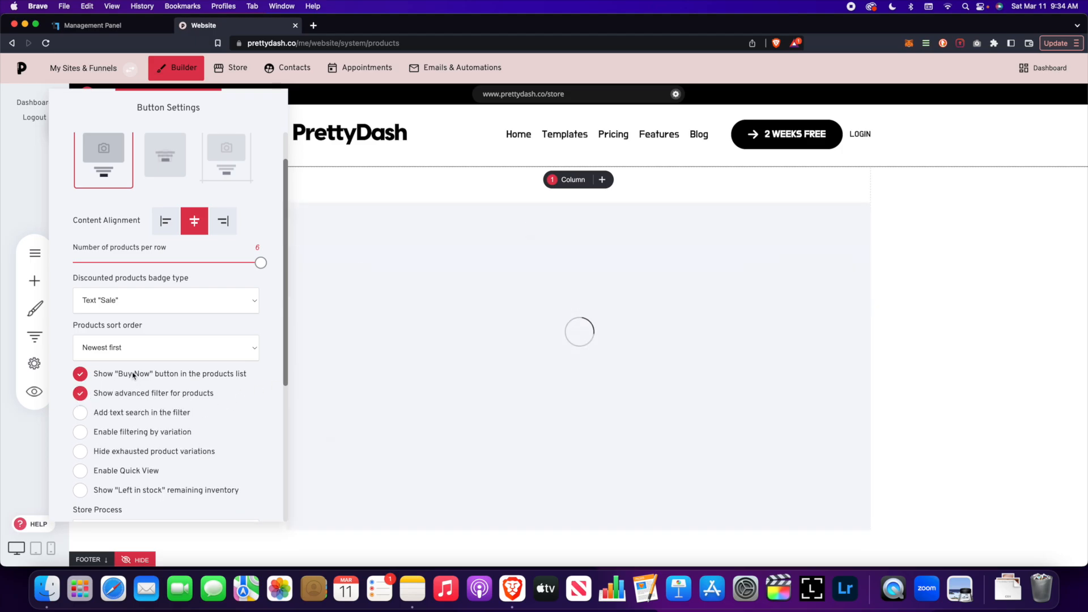
drag(211, 104, 767, 114)
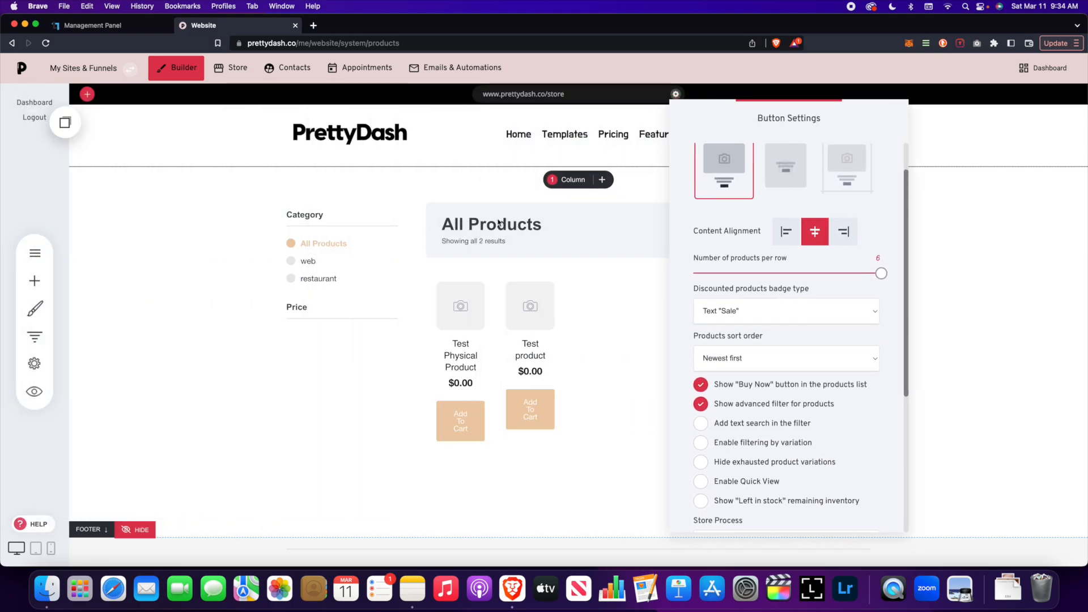
drag(802, 113, 626, 118)
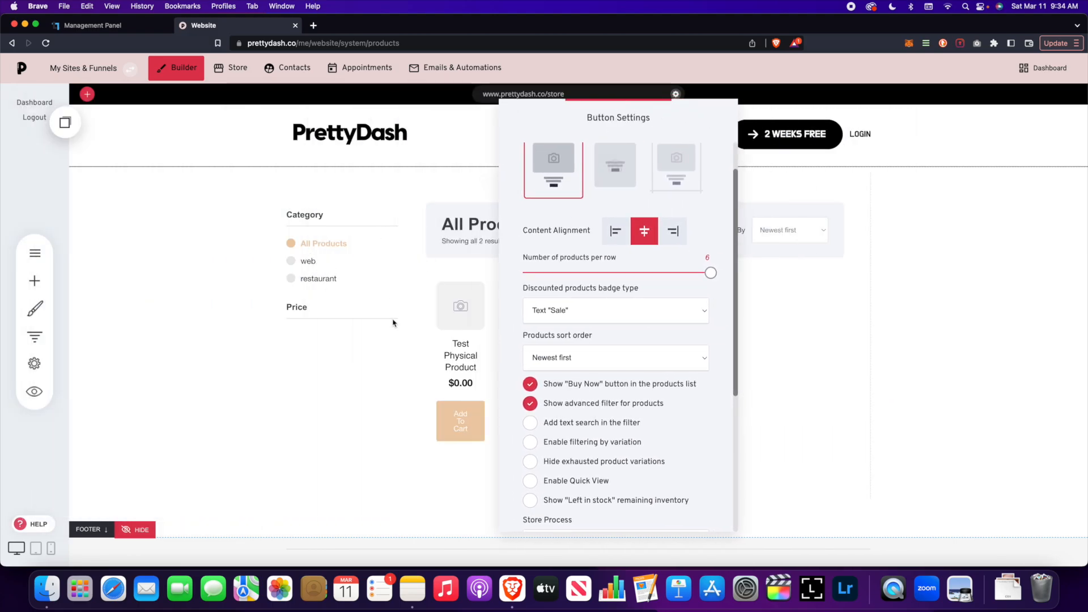
click(549, 429)
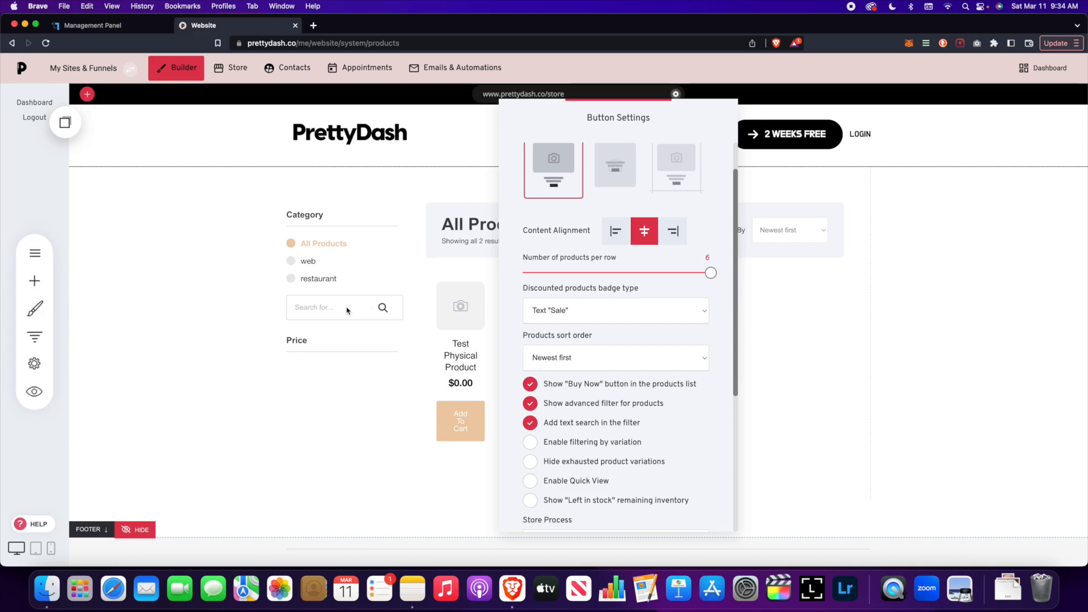
Review the remaining catalog settings, including product box, image and text styling, and return to the store's Layout & Styling page.
click(617, 442)
scroll(613, 449, down, 5)
scroll(656, 450, down, 1)
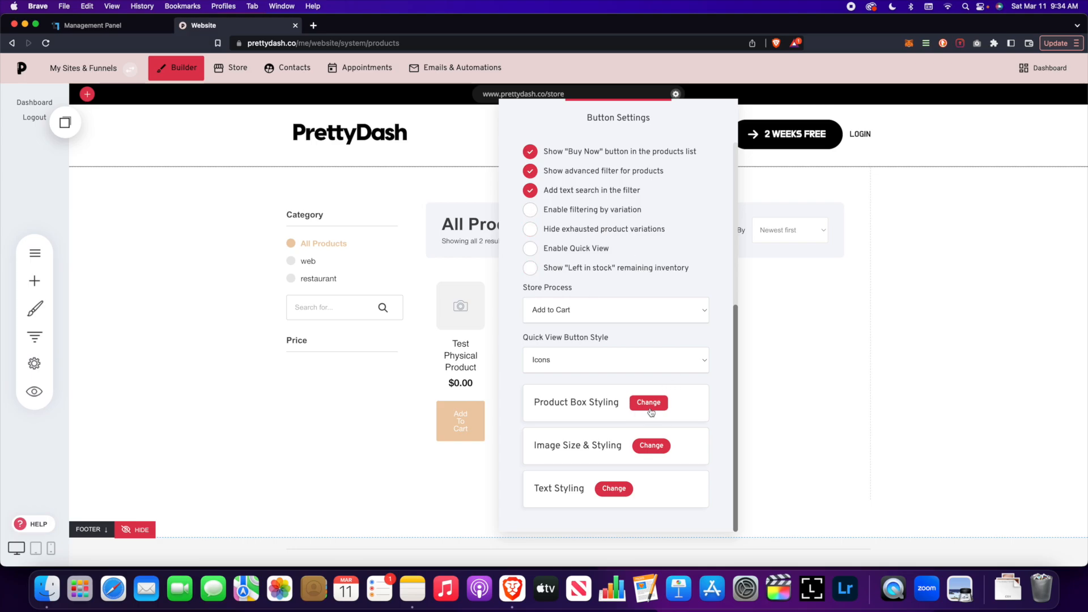
click(887, 283)
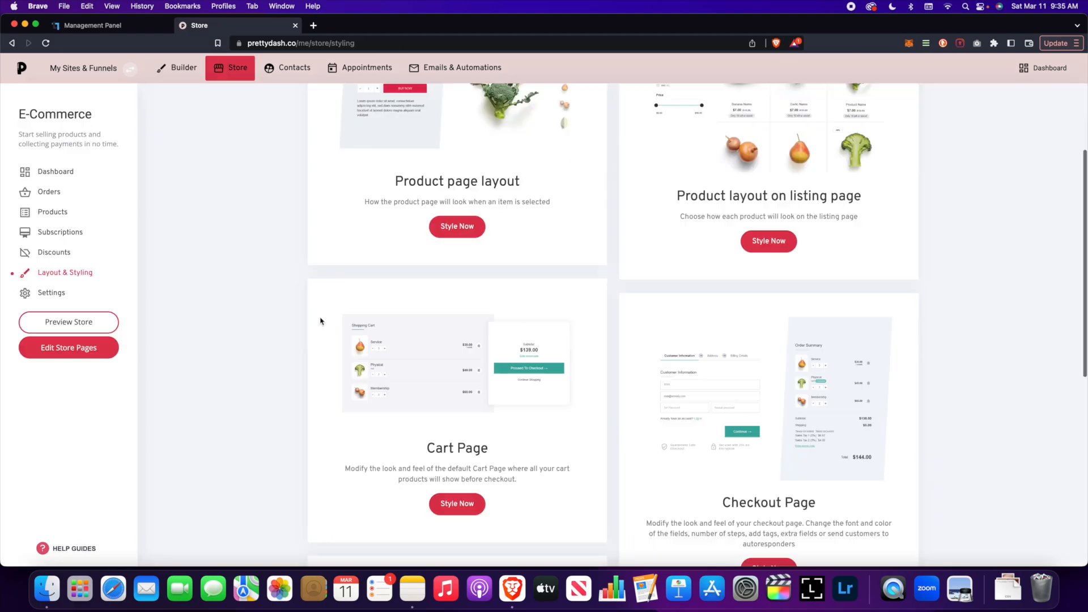
Examine the Cart Page, Checkout Page and Cart Quick View options on the Store Layout & Styling page.
scroll(323, 321, down, 2)
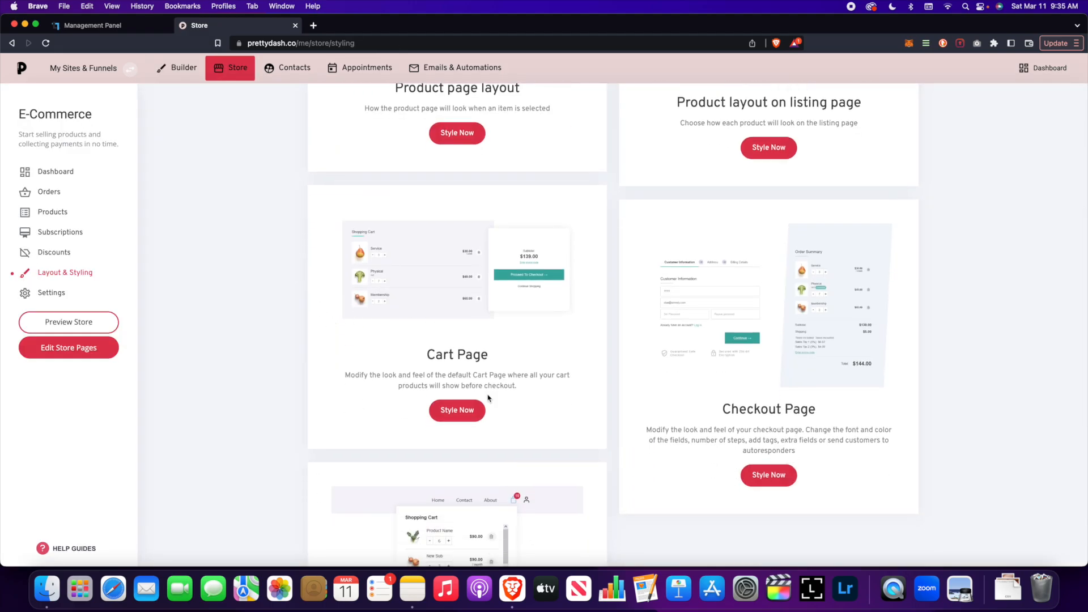
scroll(448, 413, up, 1)
scroll(793, 368, down, 2)
scroll(719, 368, down, 3)
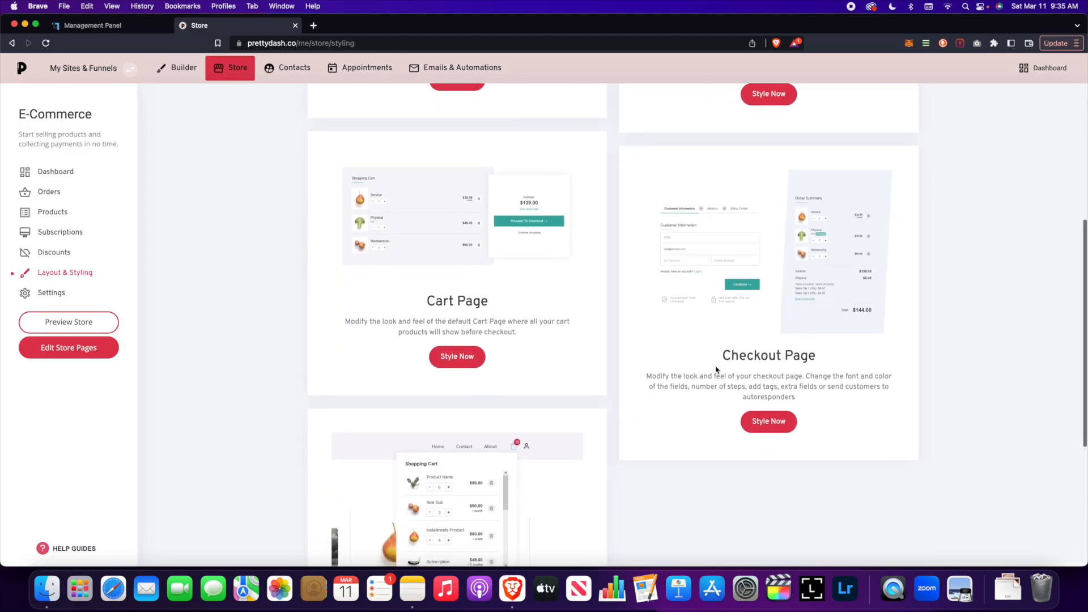
scroll(553, 417, down, 1)
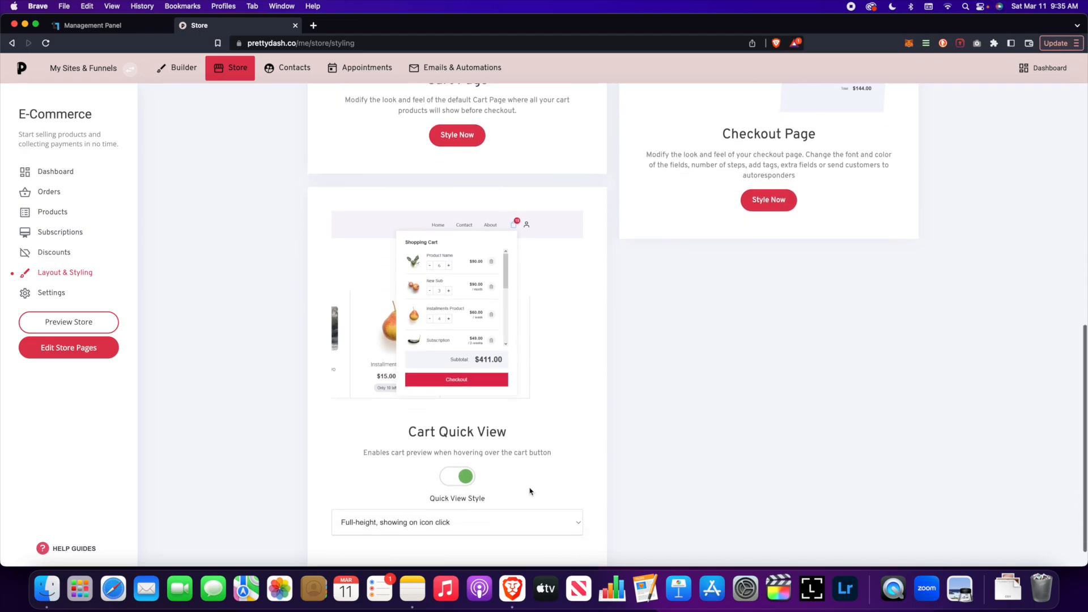
scroll(530, 422, up, 5)
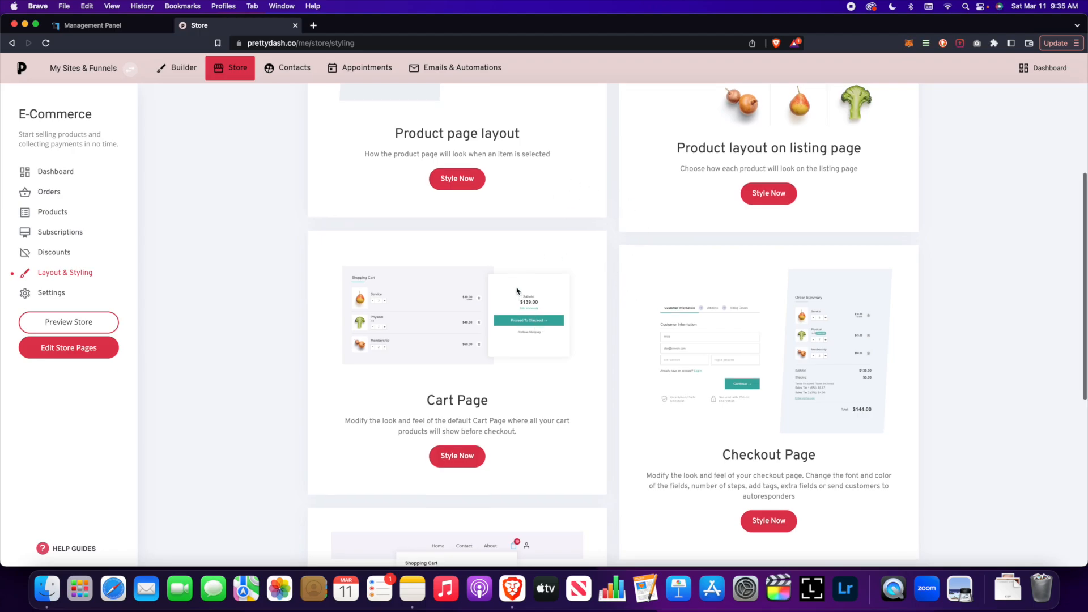
scroll(517, 306, up, 3)
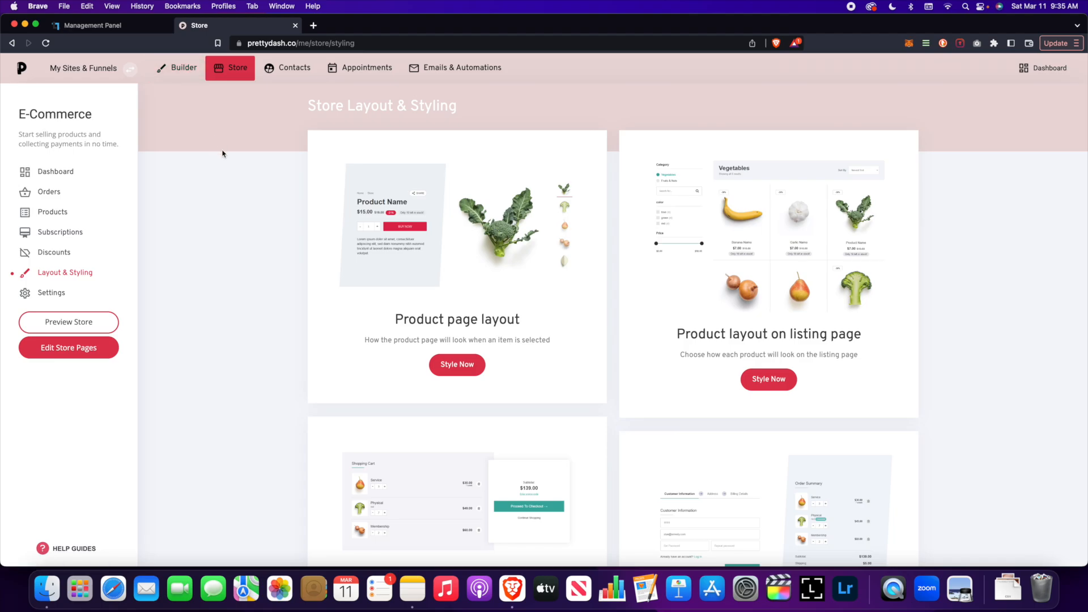
scroll(576, 368, down, 4)
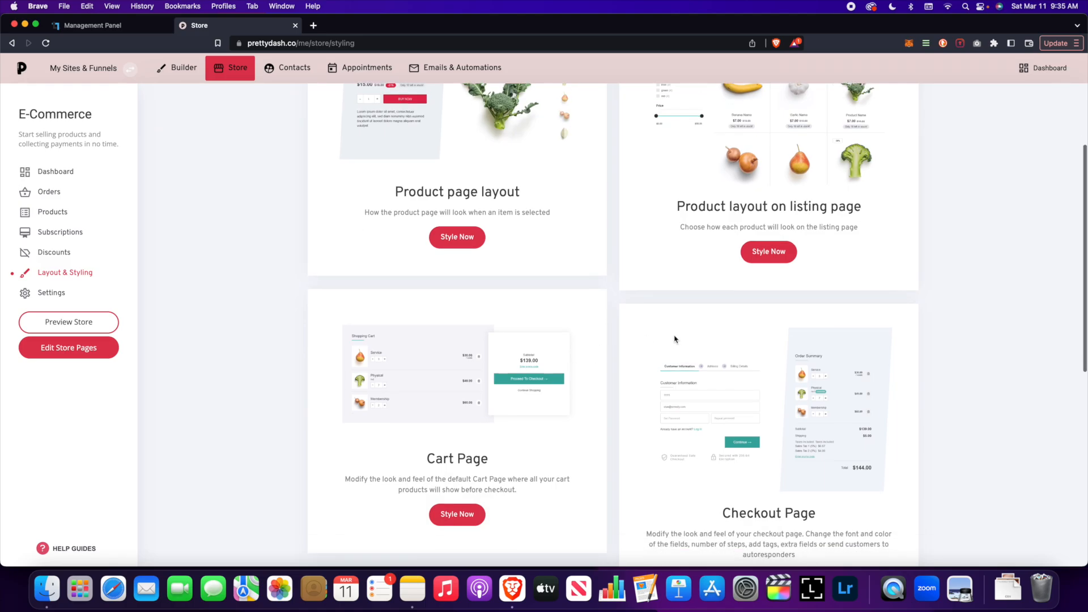
scroll(672, 339, up, 4)
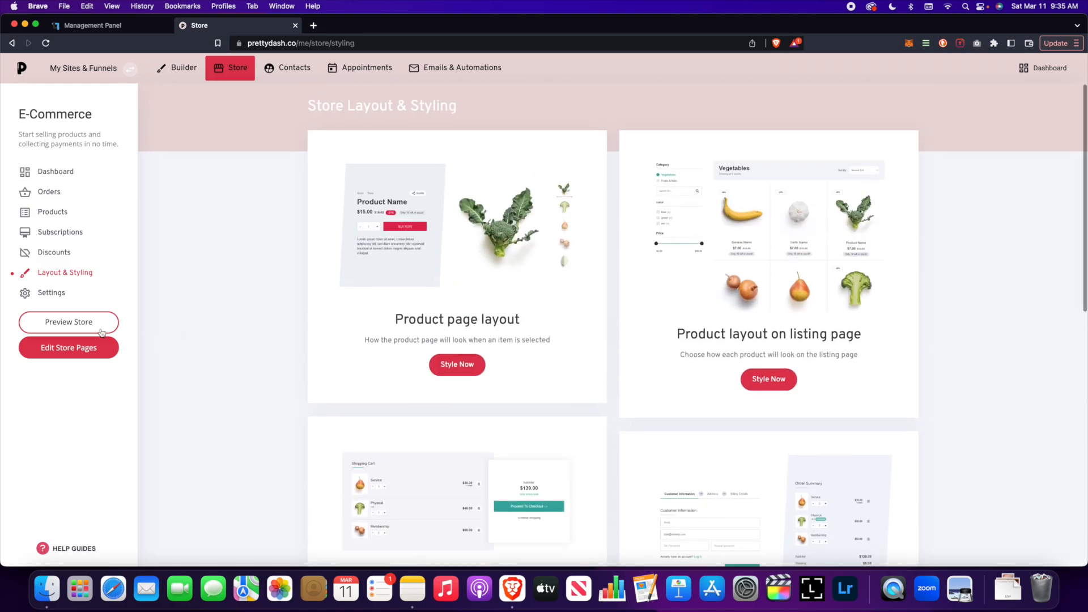
Preview the store's product listing page and close the preview.
click(100, 329)
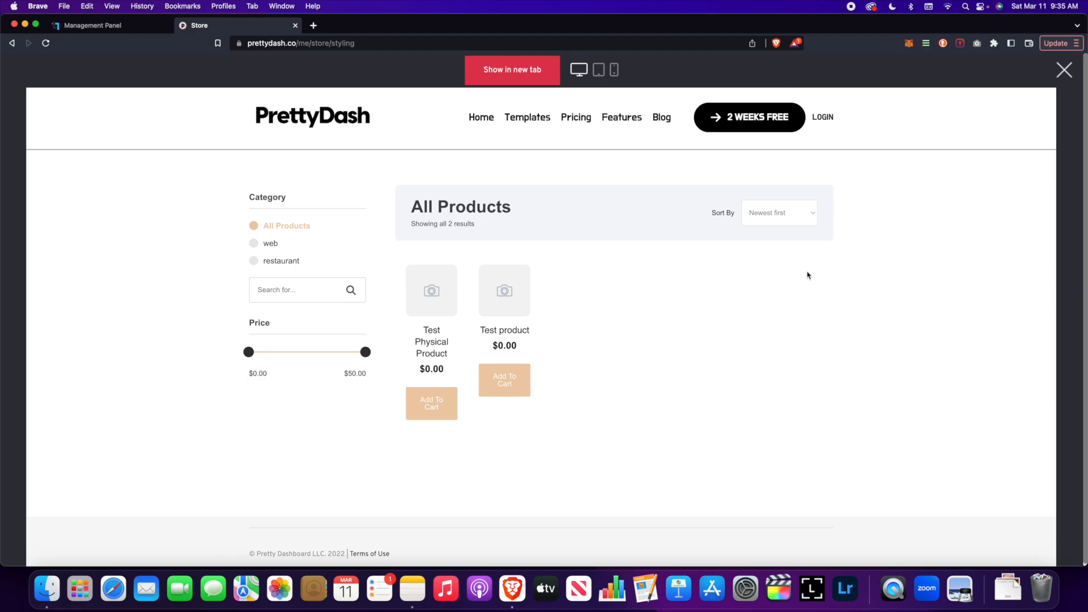
click(1064, 70)
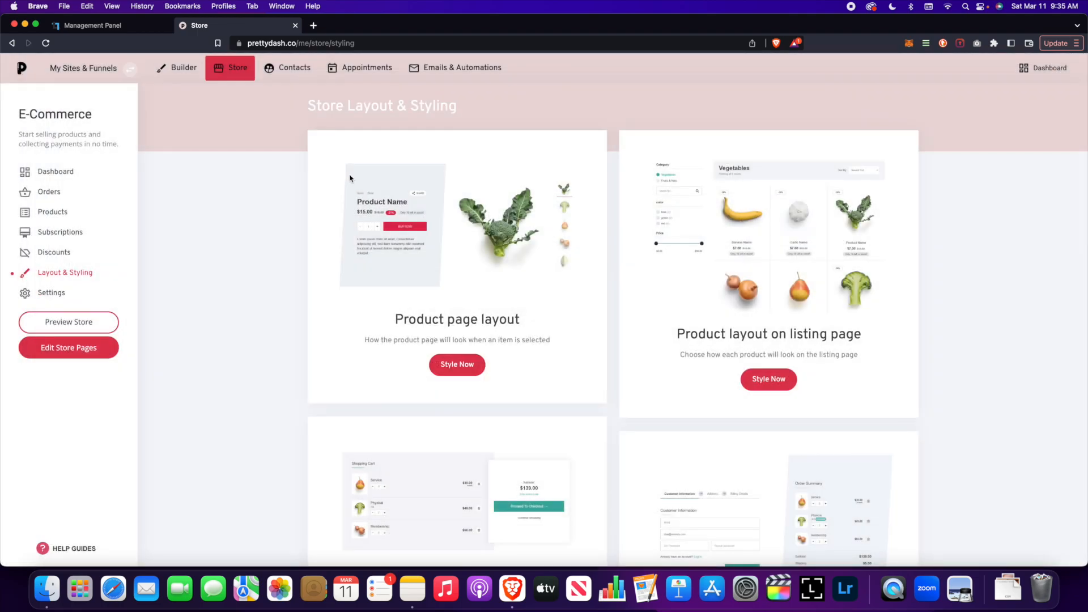
Switch to the website builder and open Test Page for editing.
click(180, 72)
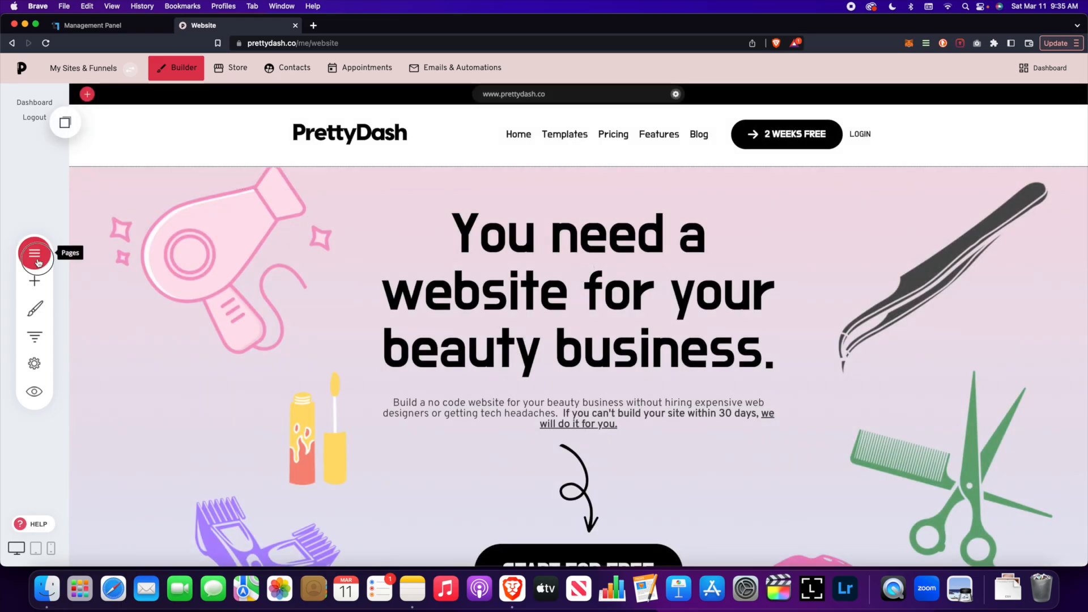
click(35, 253)
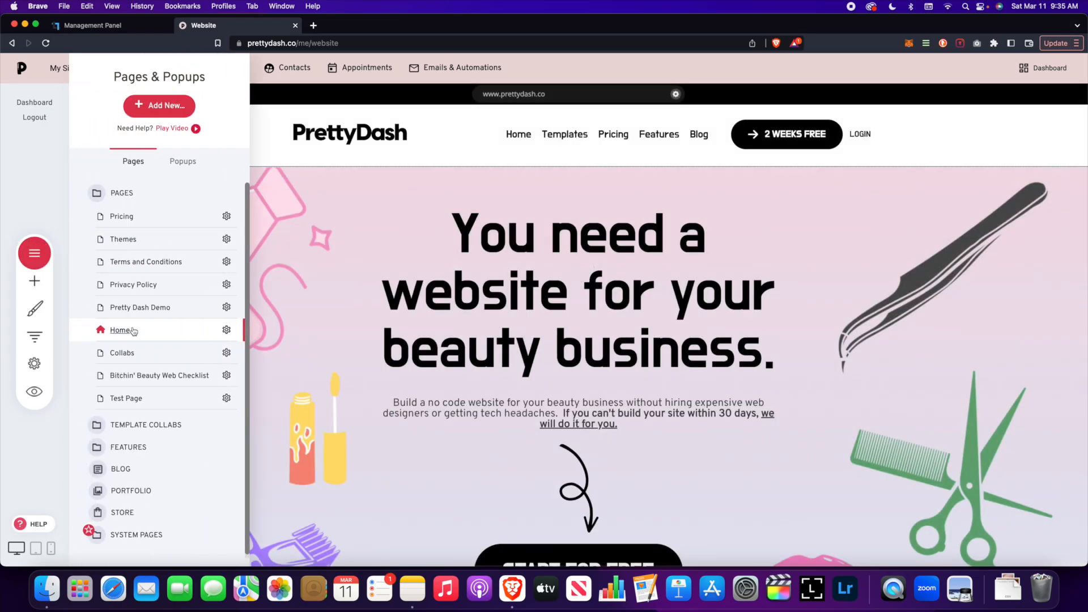
click(164, 397)
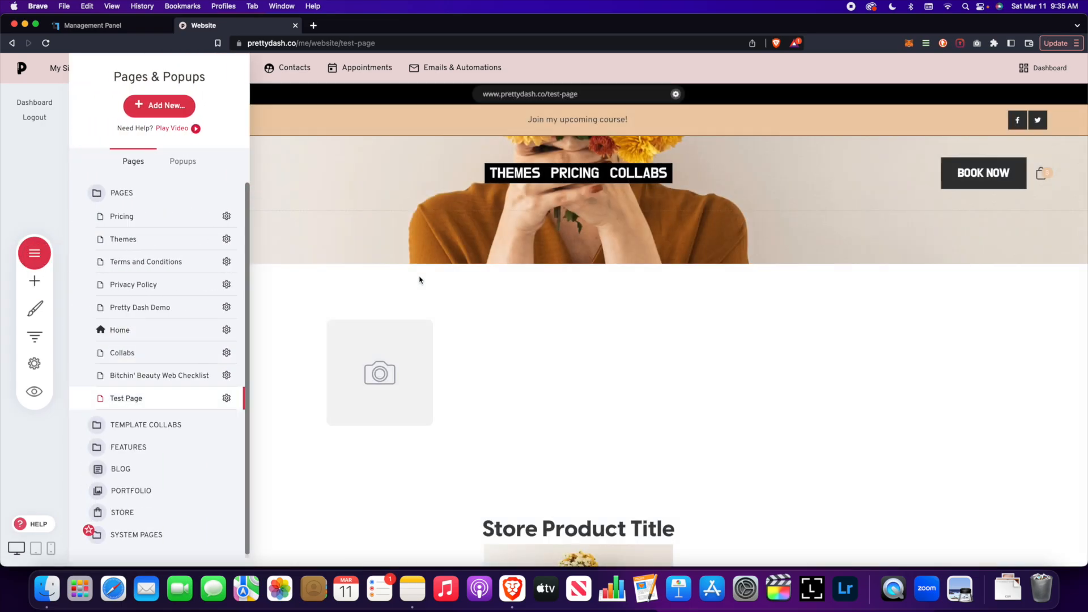
click(542, 155)
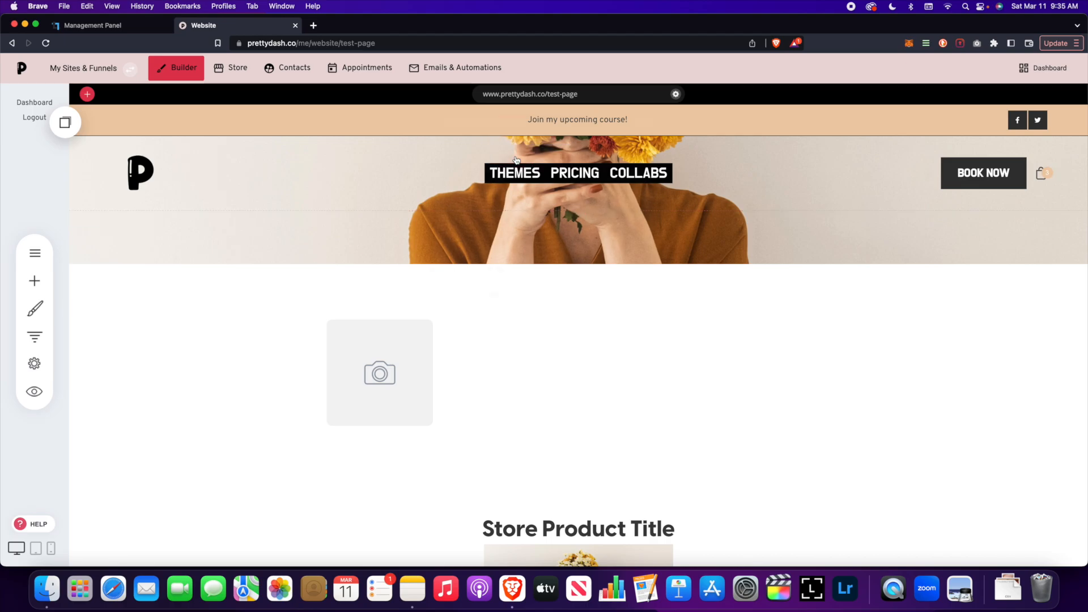
Add a Store item to the header menu, linked to All products in the All category and opening in the same tab.
click(537, 163)
drag(549, 134, 318, 133)
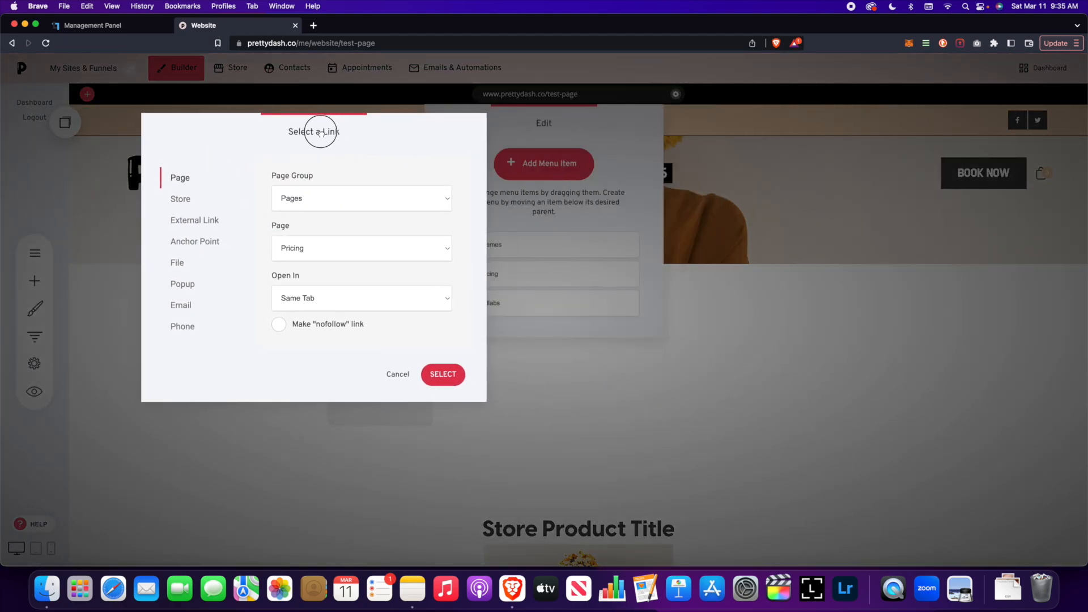
click(201, 201)
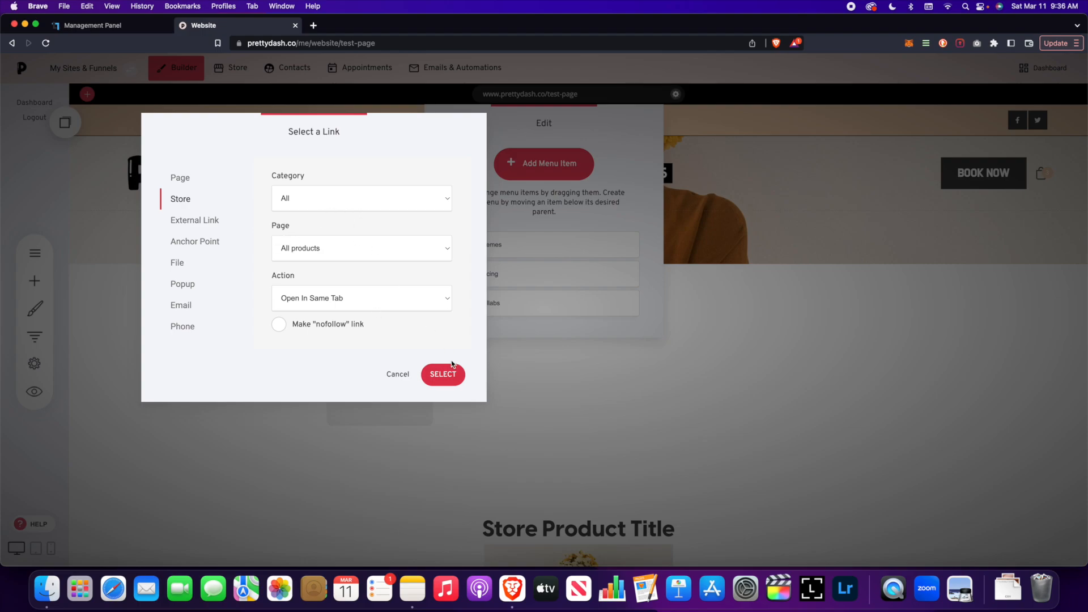
click(438, 204)
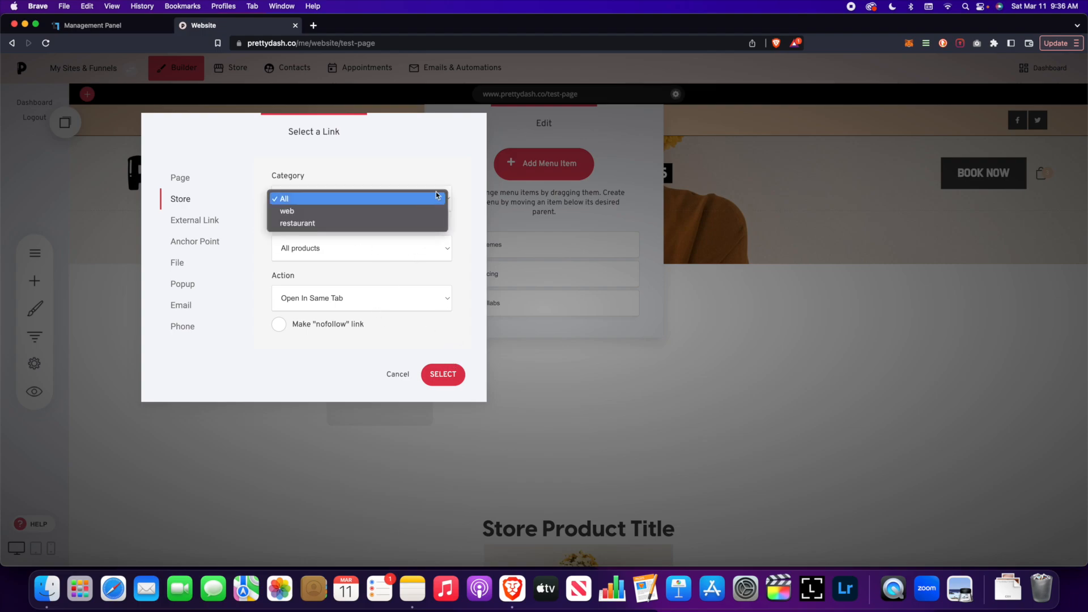
click(426, 164)
click(414, 241)
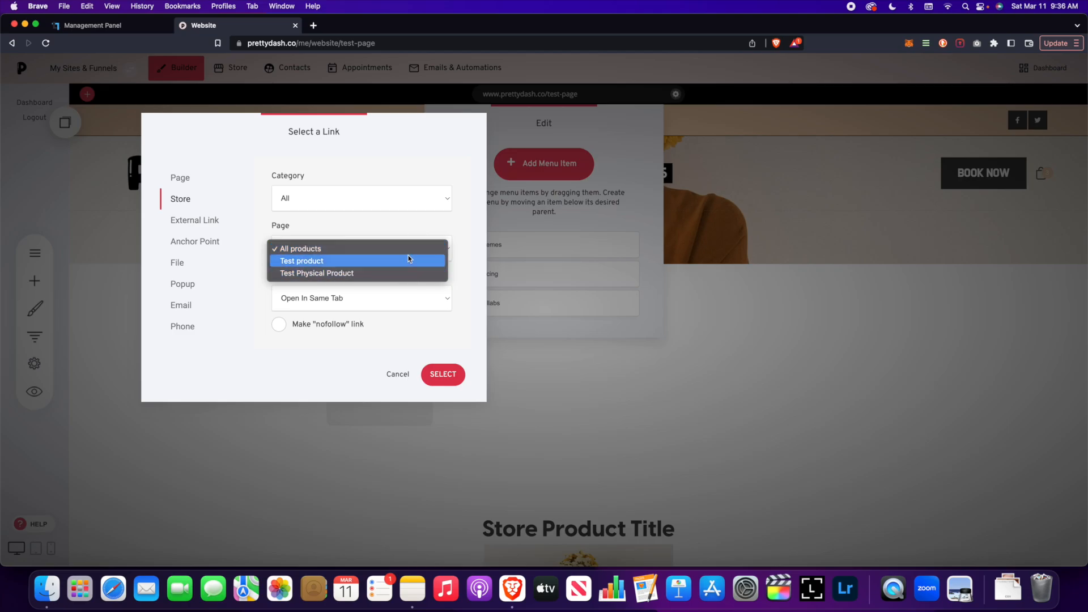
click(441, 229)
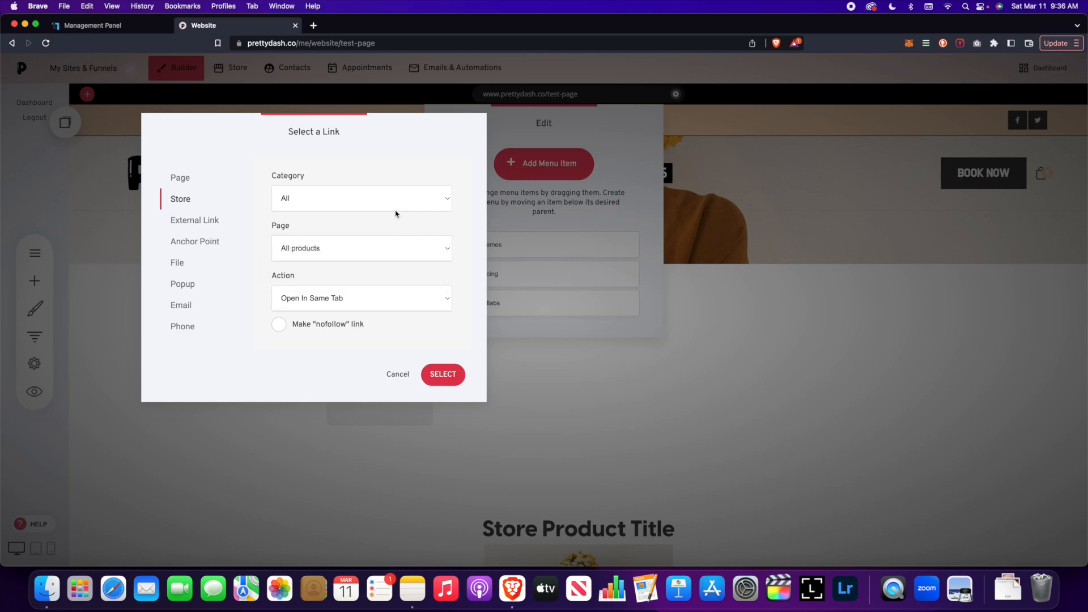
click(439, 376)
click(793, 301)
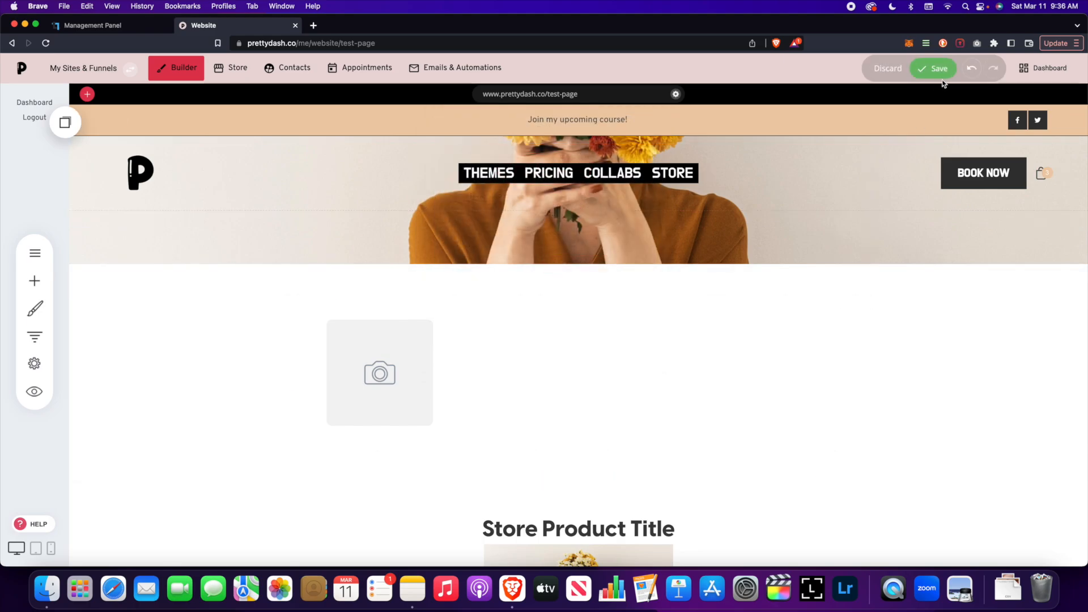
Preview the website, follow the Store link in the header menu to the product listing, and close the preview.
click(34, 392)
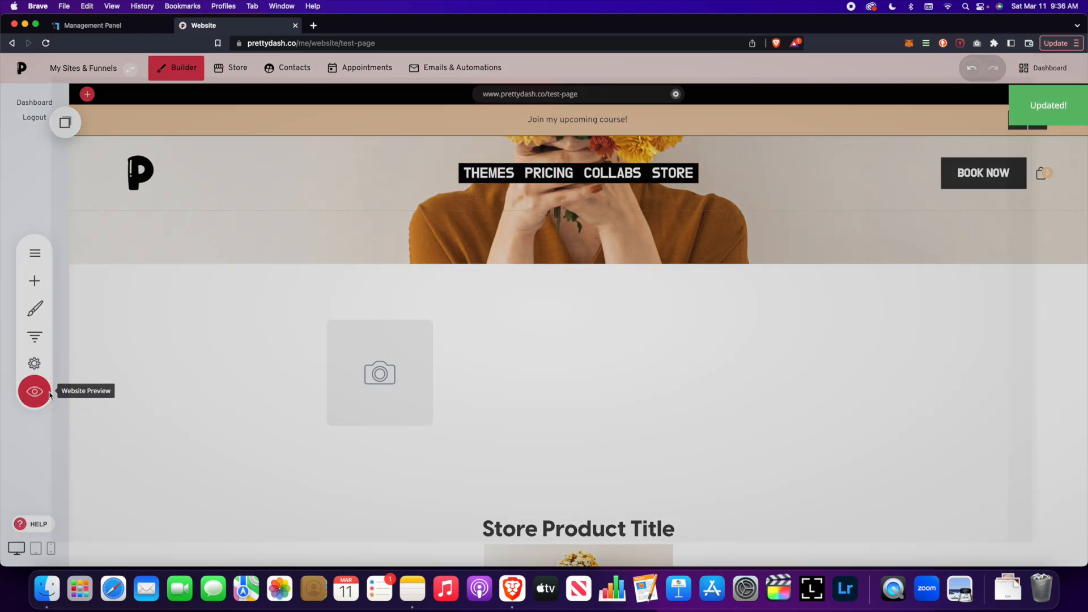
click(635, 155)
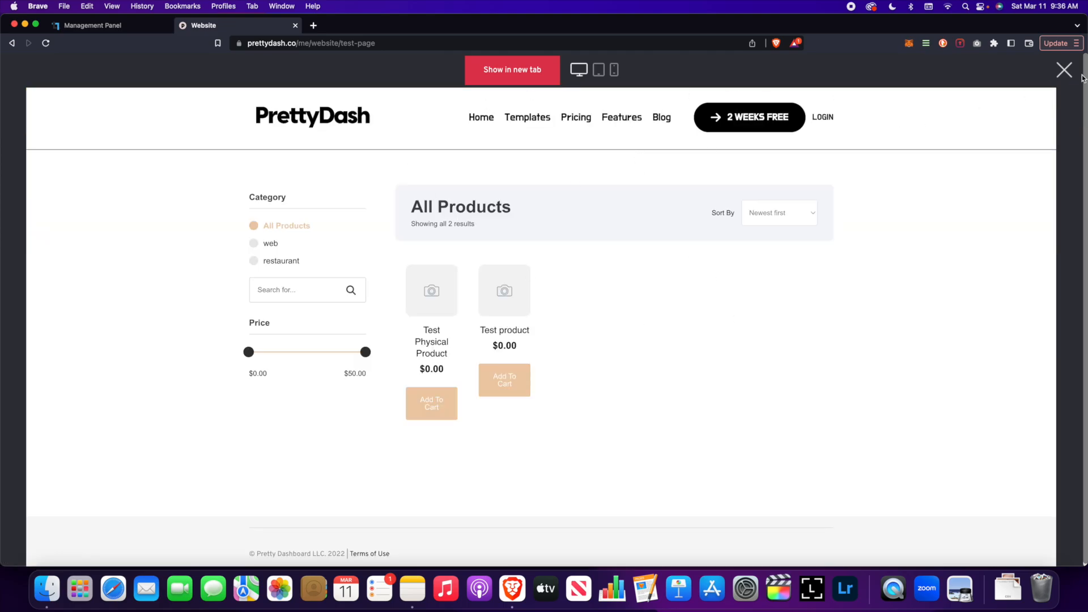
click(1064, 69)
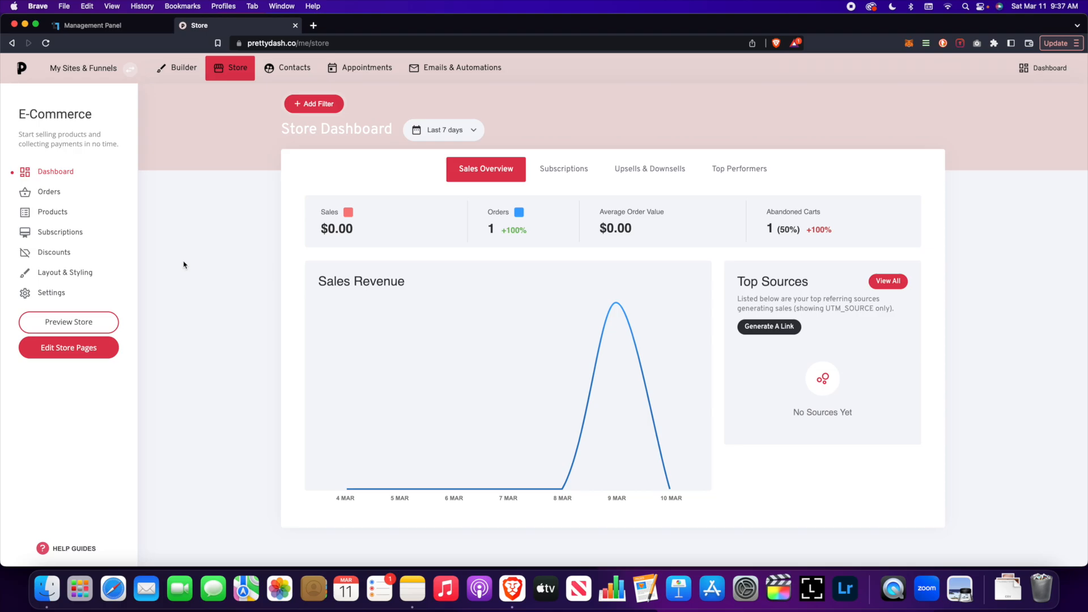
Look through the store's Orders, Products and Subscriptions pages and open the Discounts page.
click(57, 195)
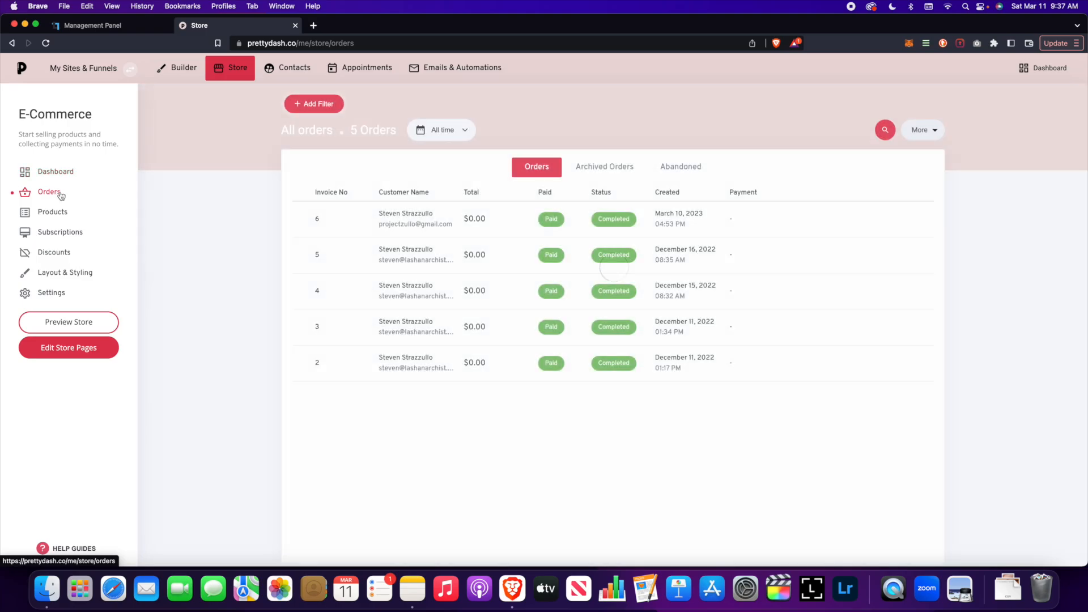
click(55, 212)
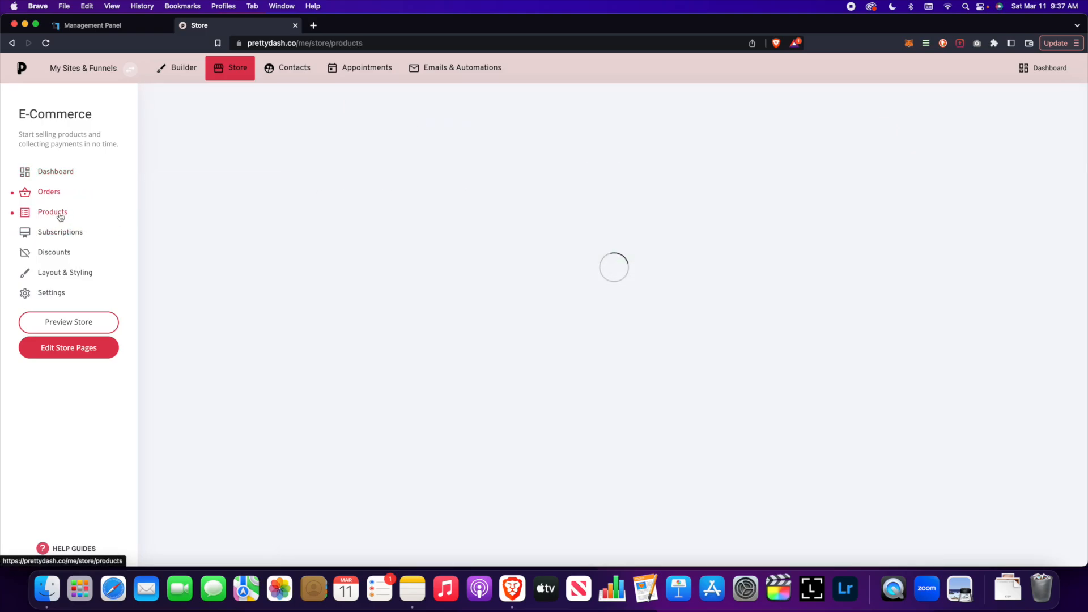
click(72, 234)
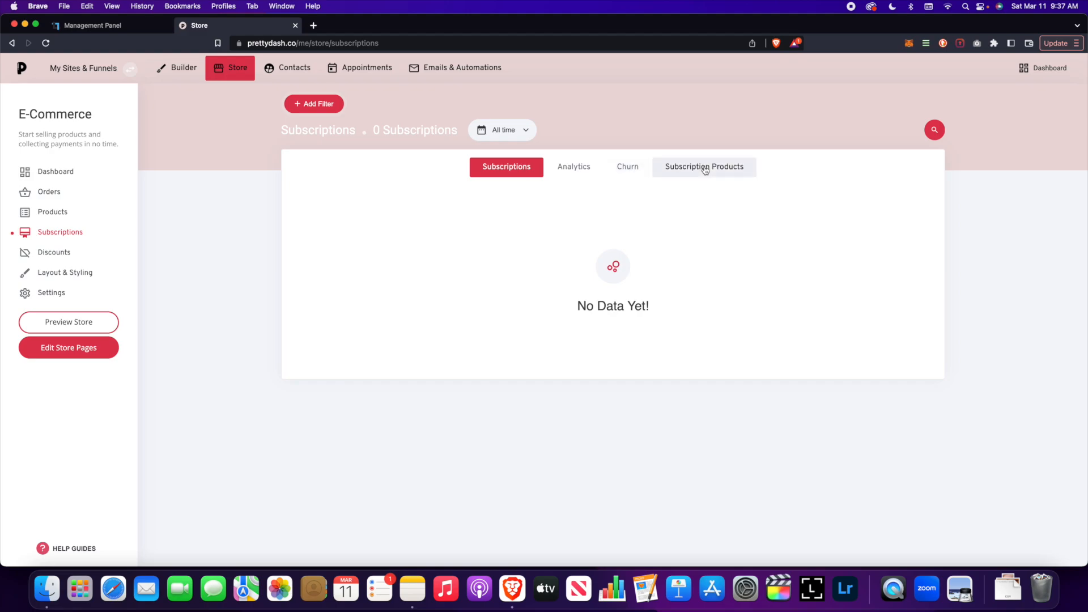
click(45, 254)
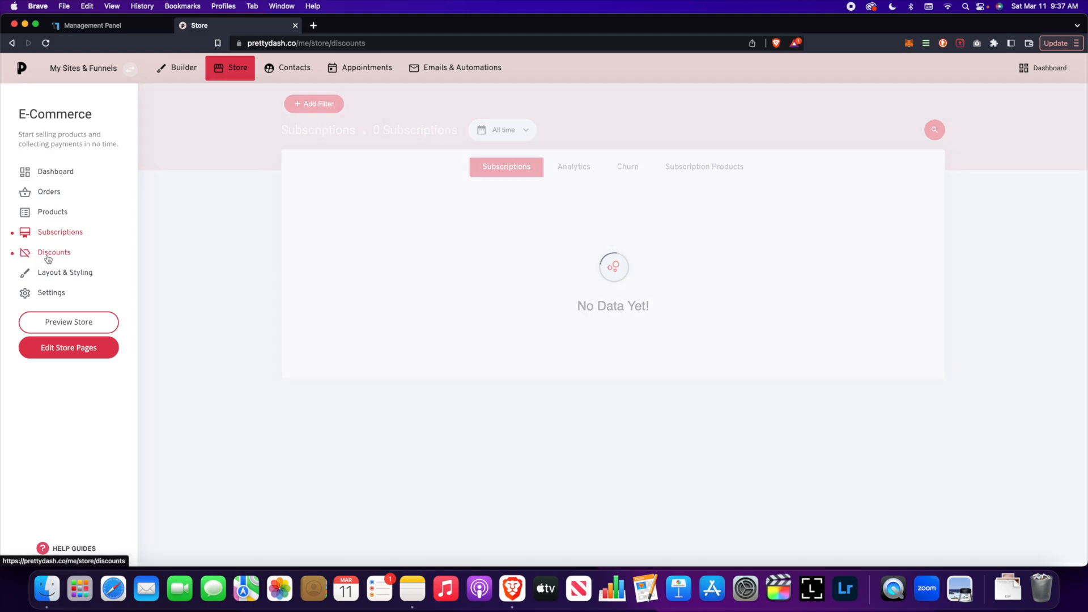